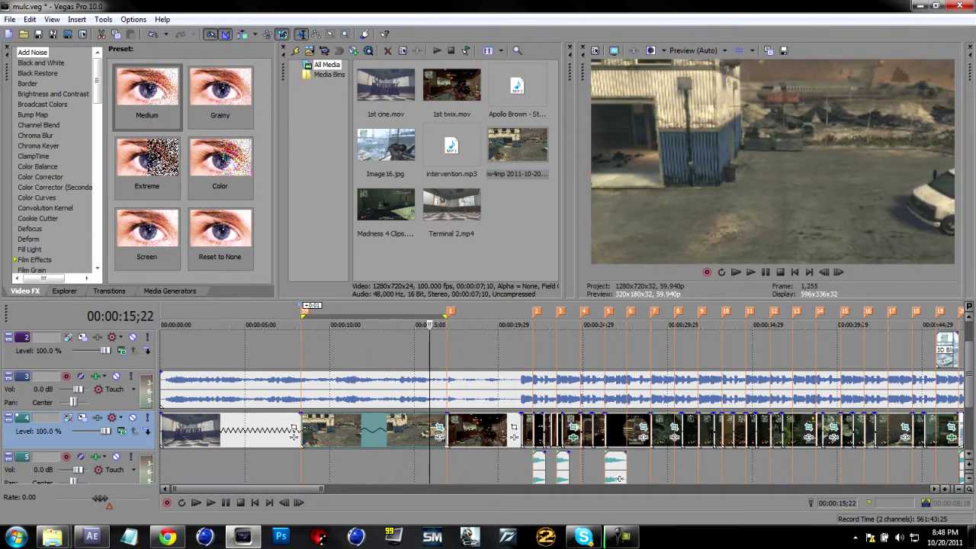
Play the project from its beginning into the second clip, and park the playhead at about 00:00:09;08.
key(ctrl+Home)
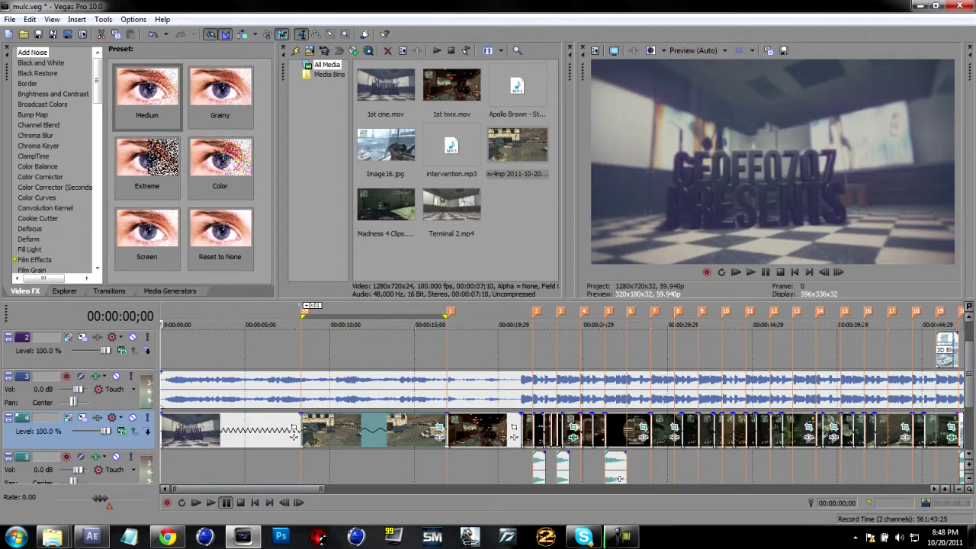
click(210, 502)
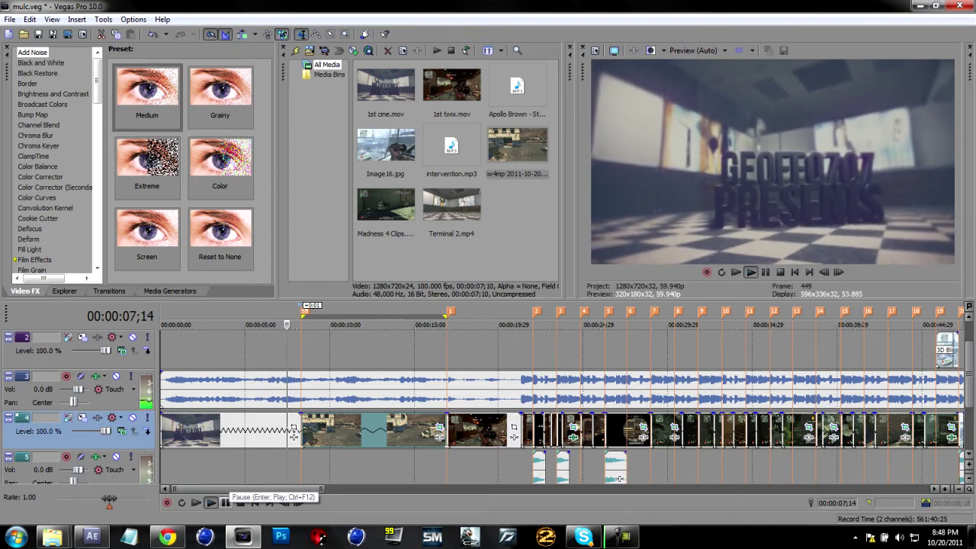
click(226, 502)
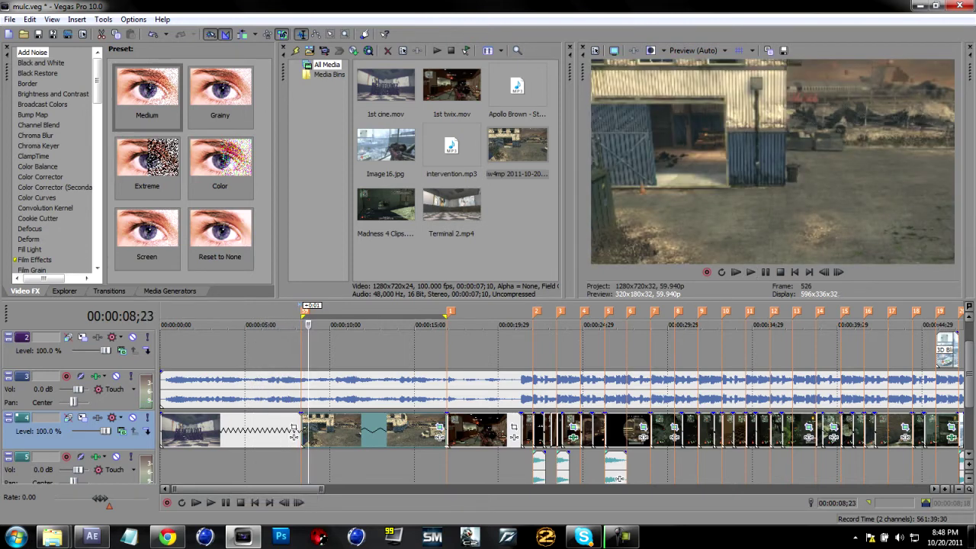
click(346, 324)
drag(346, 324, 318, 325)
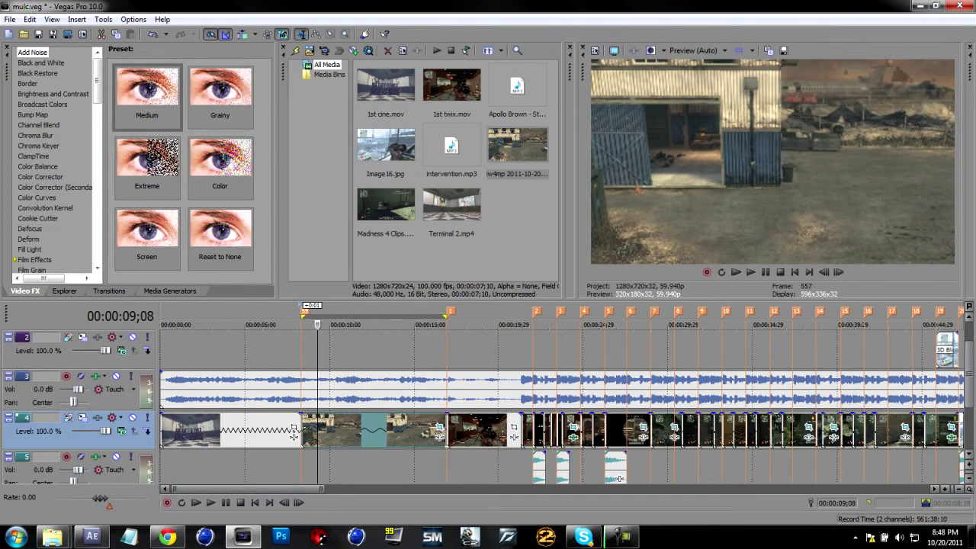
Render the loop region as a MainConcept AVC/AAC MP4 named "track ref 2" with the mega hd cod template.
click(10, 19)
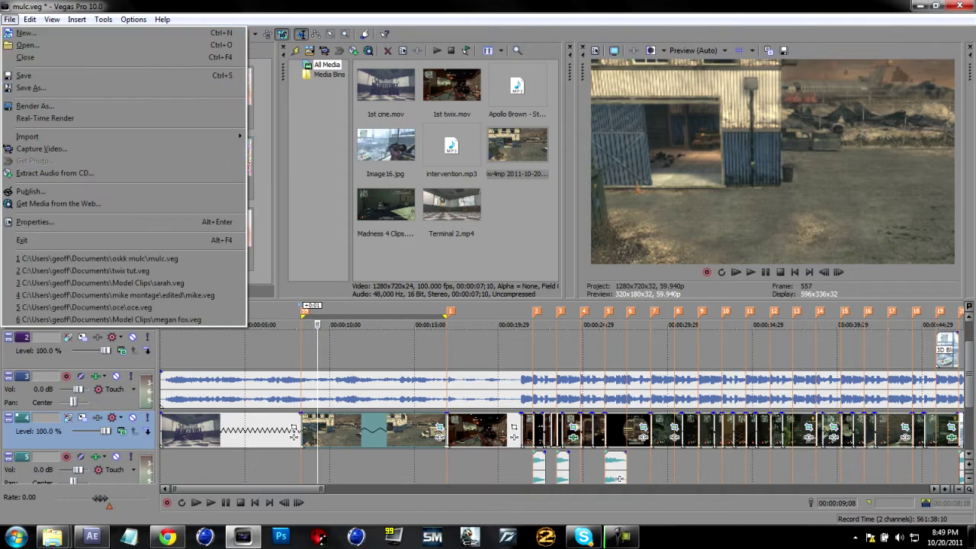
click(34, 106)
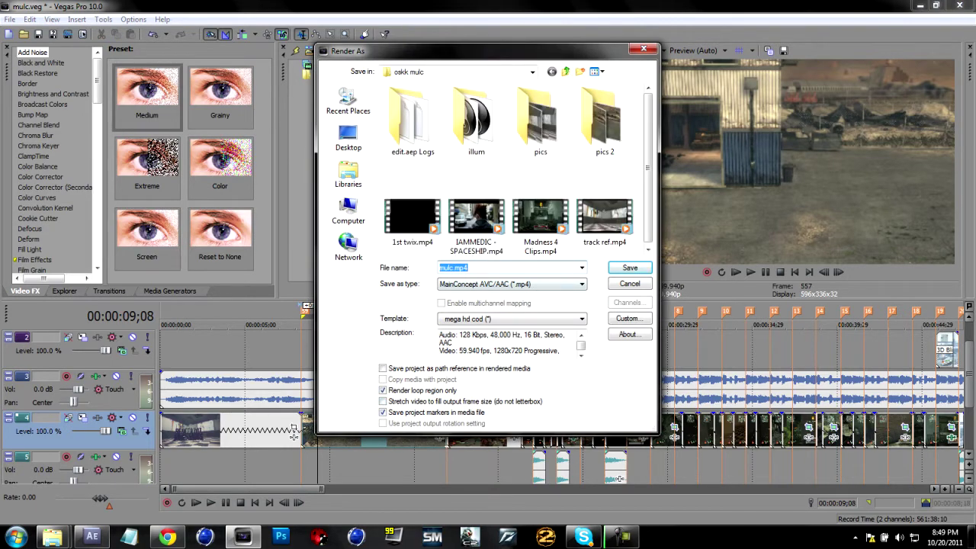
text(track)
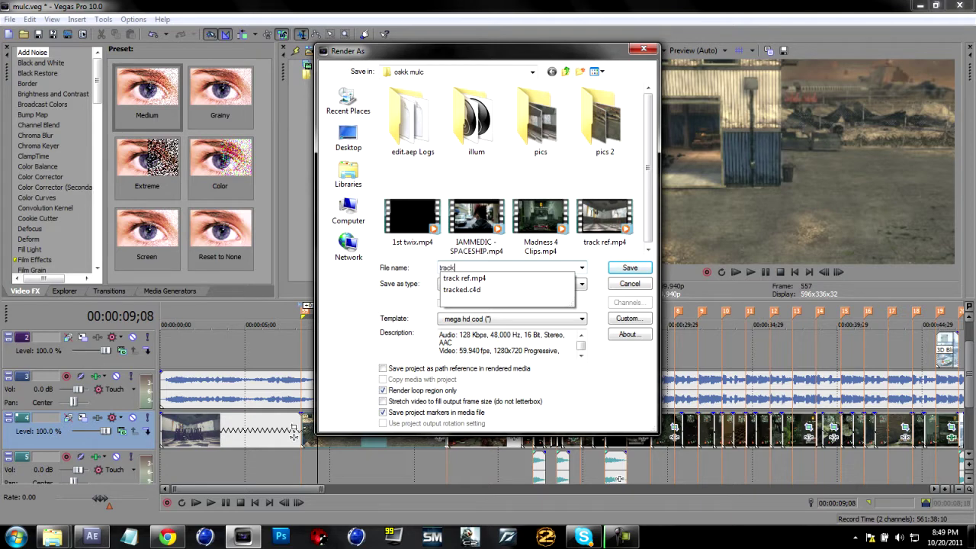
text( ref 2)
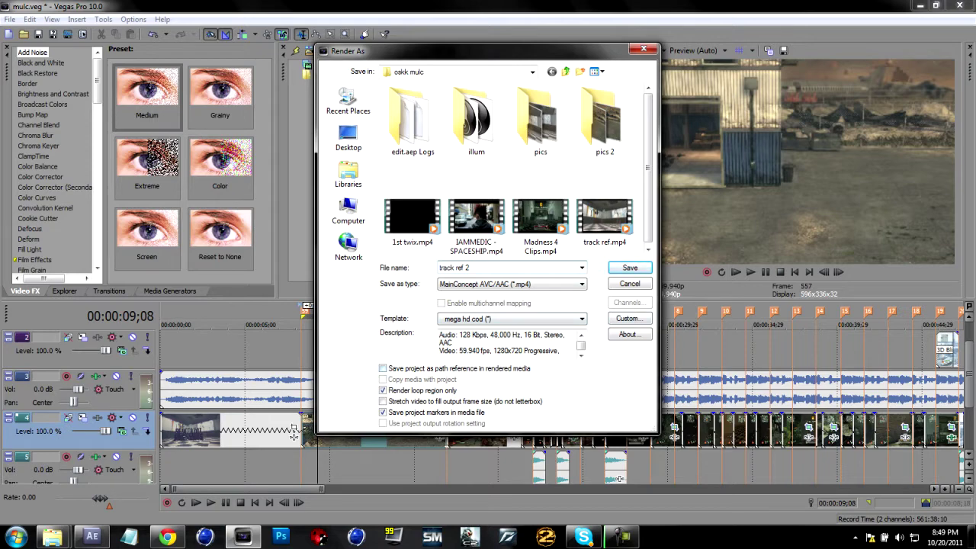
key(Return)
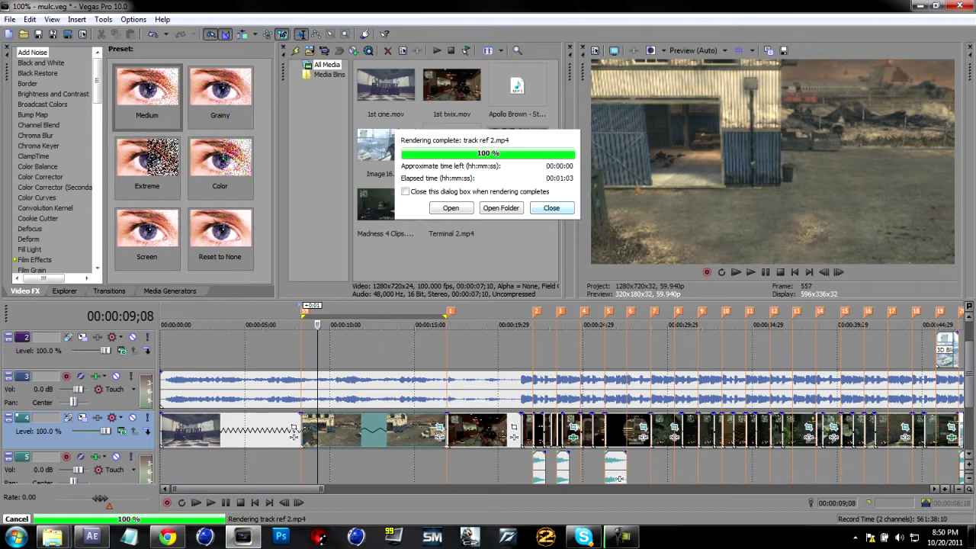
click(552, 208)
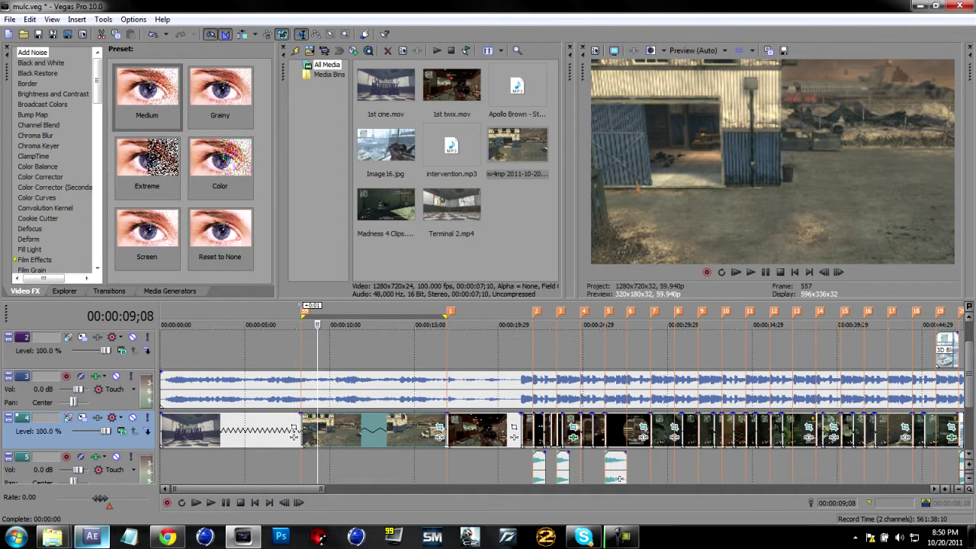
Switch to After Effects and import track ref 2.mp4 from the oskk mulc folder into the project.
click(91, 536)
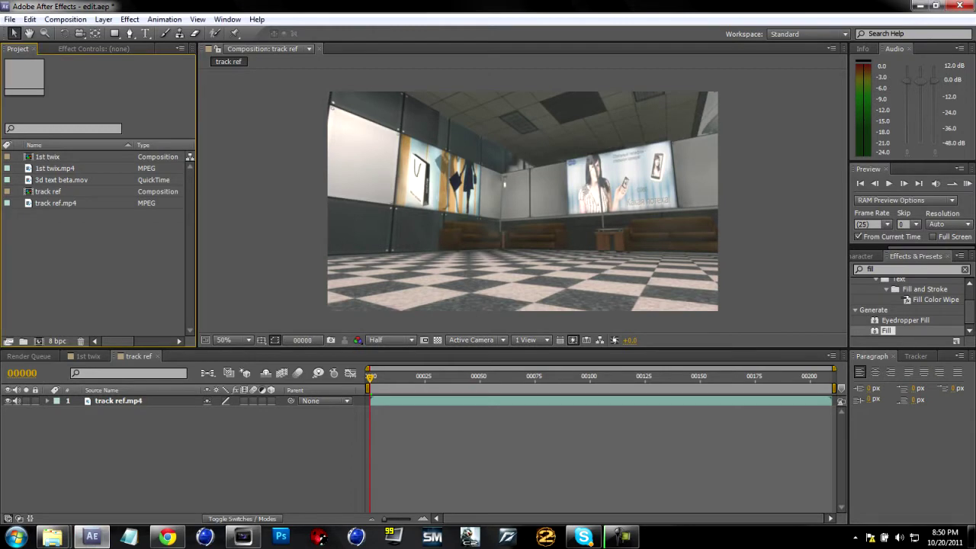
mouse_move(52, 536)
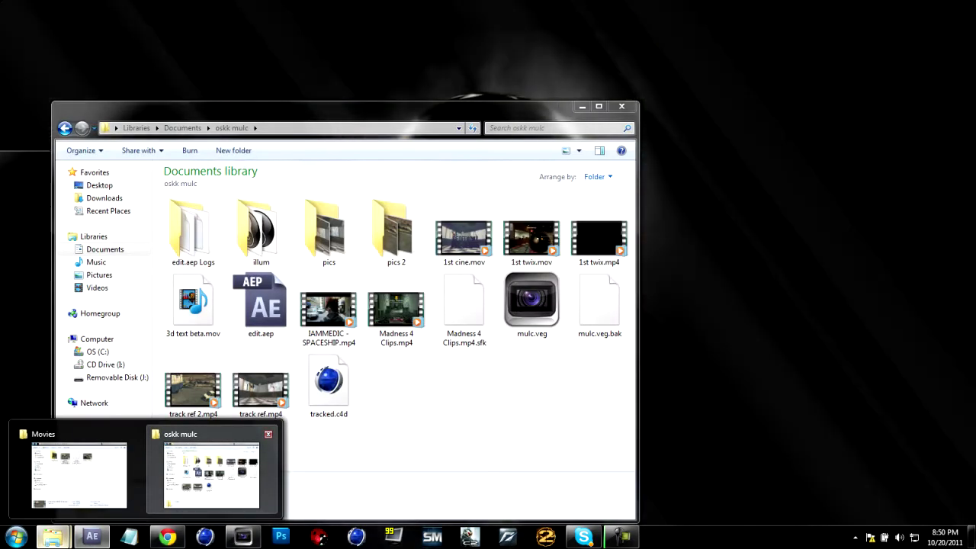
click(211, 473)
drag(290, 108, 381, 81)
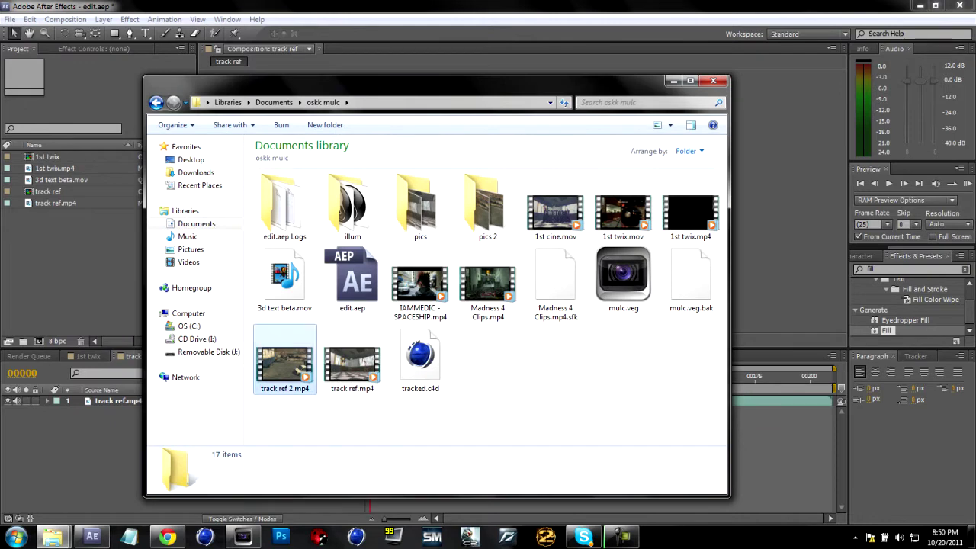
click(285, 361)
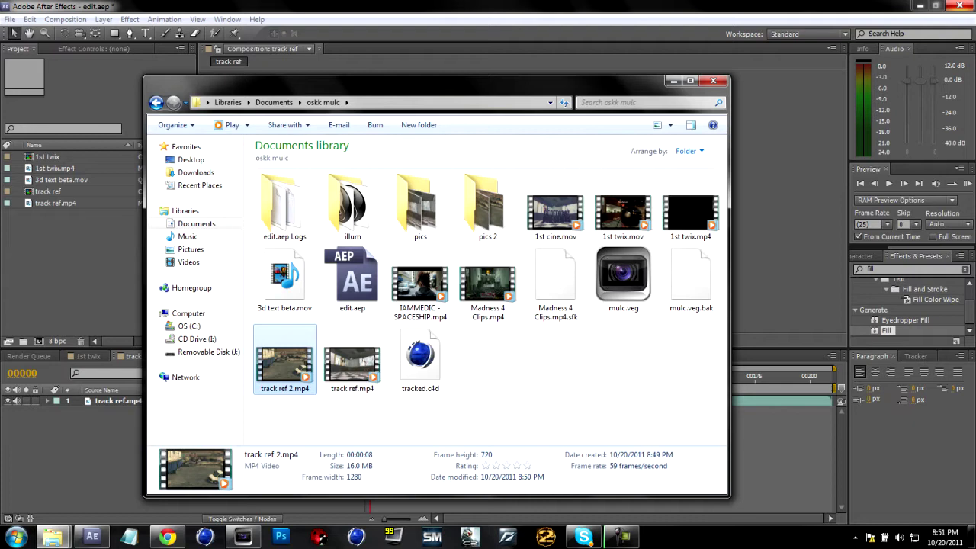
key(Return)
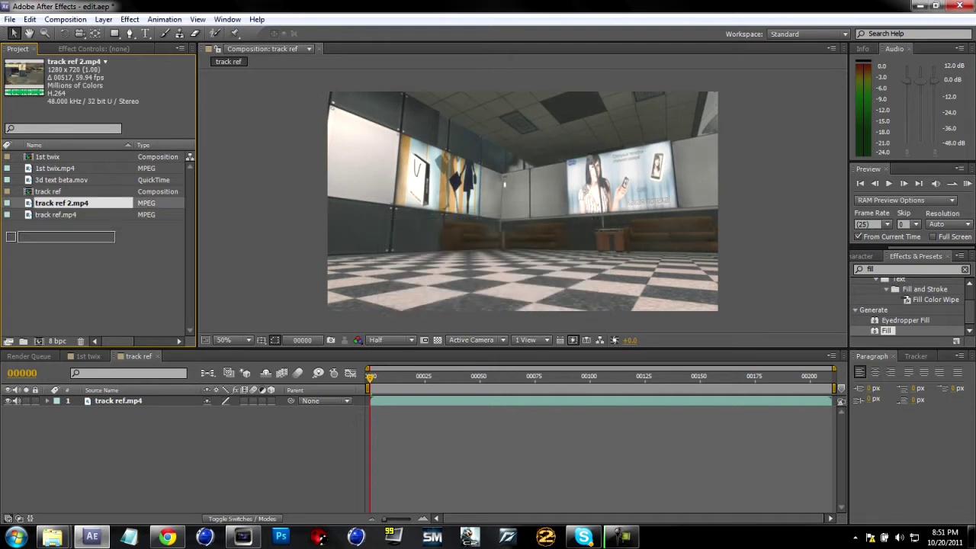
Create a composition from track ref 2.mp4 and add it to the render queue.
drag(61, 203, 39, 342)
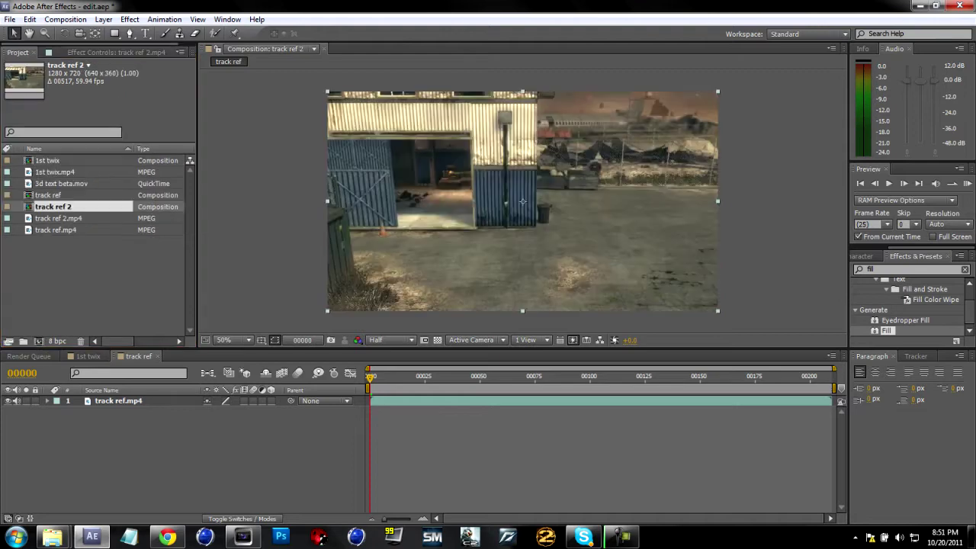
mouse_move(370, 379)
mouse_down()
mouse_move(457, 379)
mouse_move(370, 379)
mouse_up()
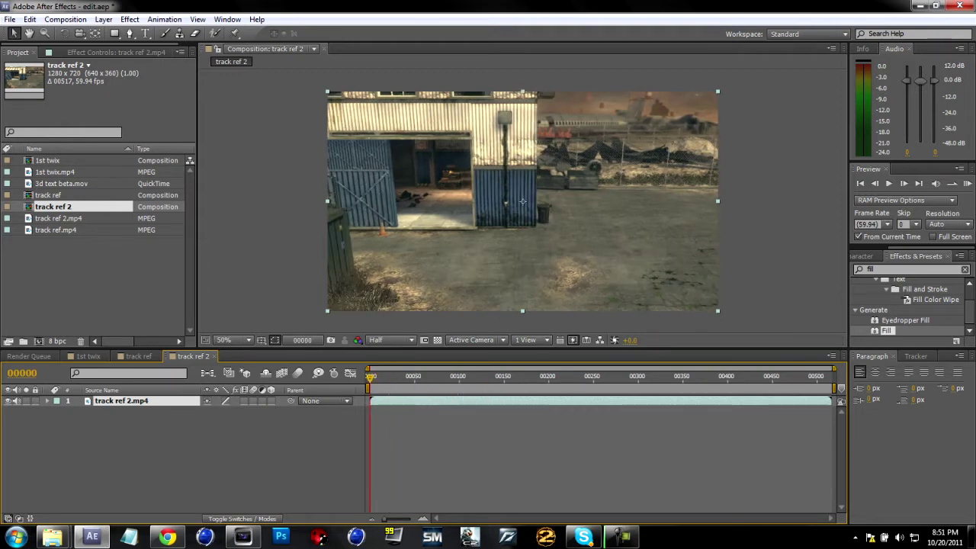
click(65, 19)
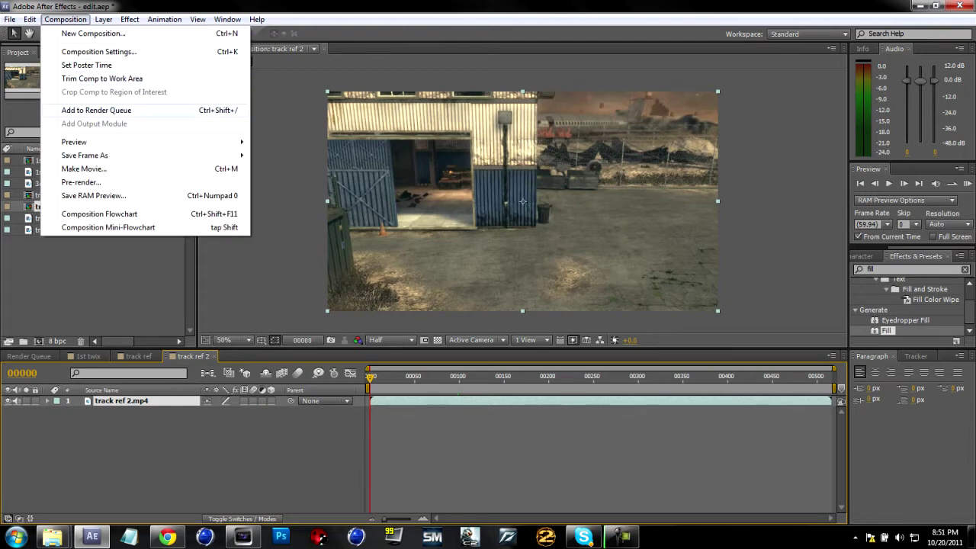
click(96, 110)
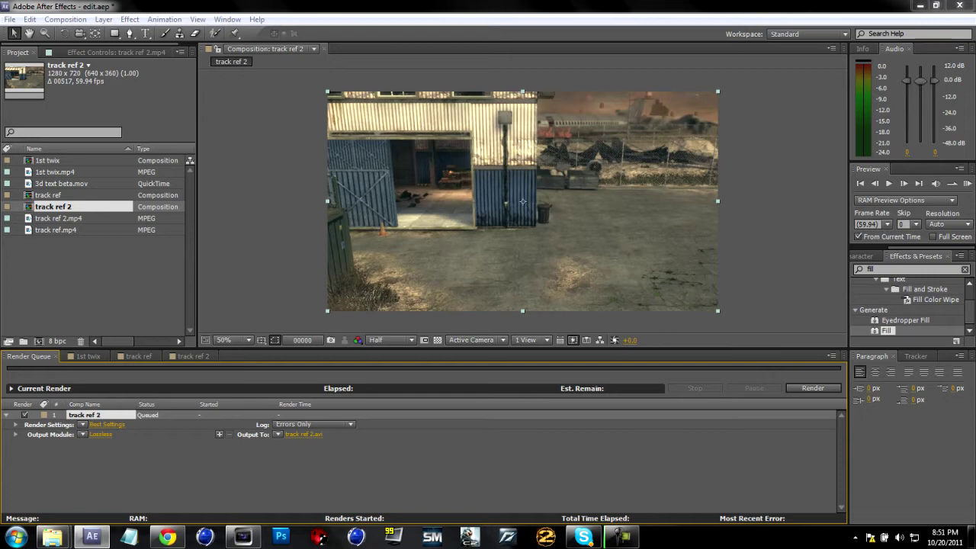
Set the output module format of the queued track ref 2 render to JPEG Sequence.
click(100, 433)
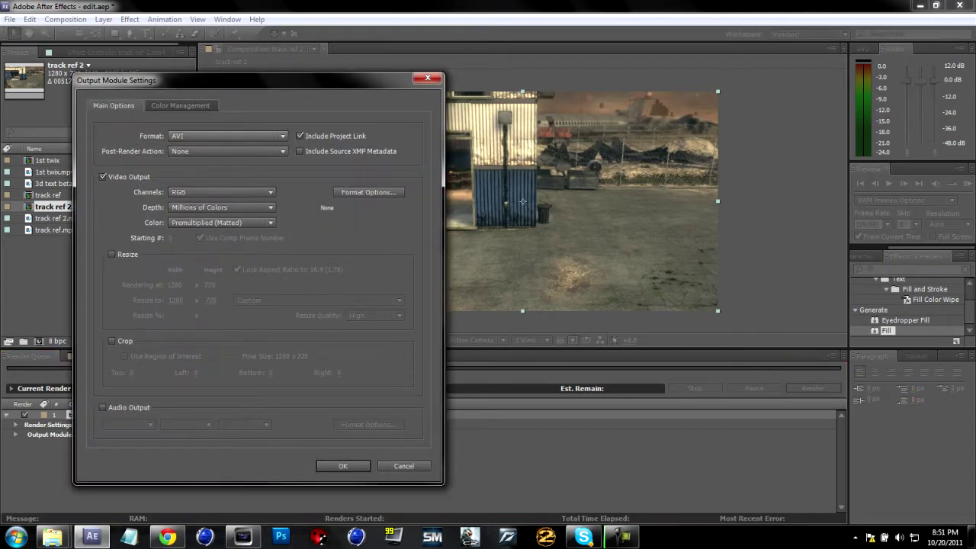
click(228, 135)
click(212, 257)
key(Return)
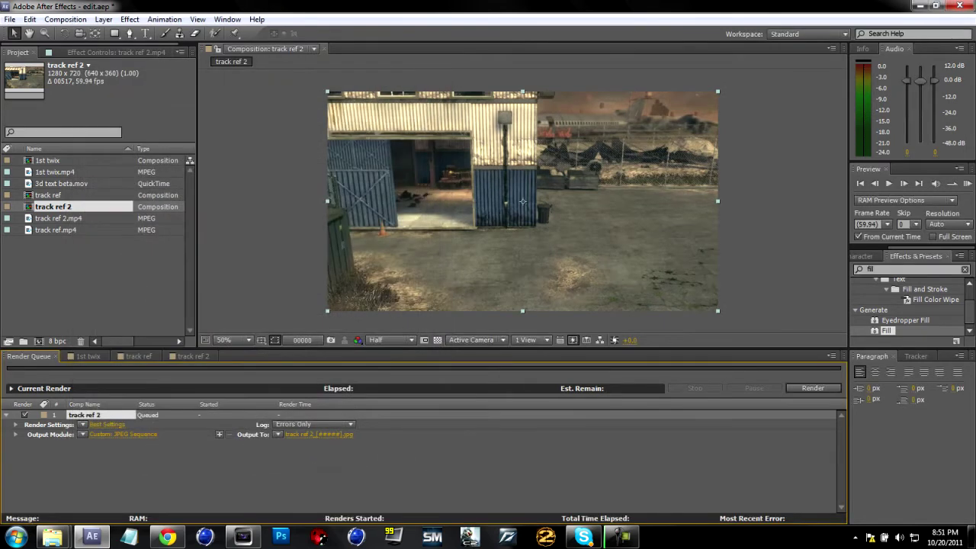
While choosing the render's output location, delete the existing pics 2 folder from oskk mulc.
click(318, 435)
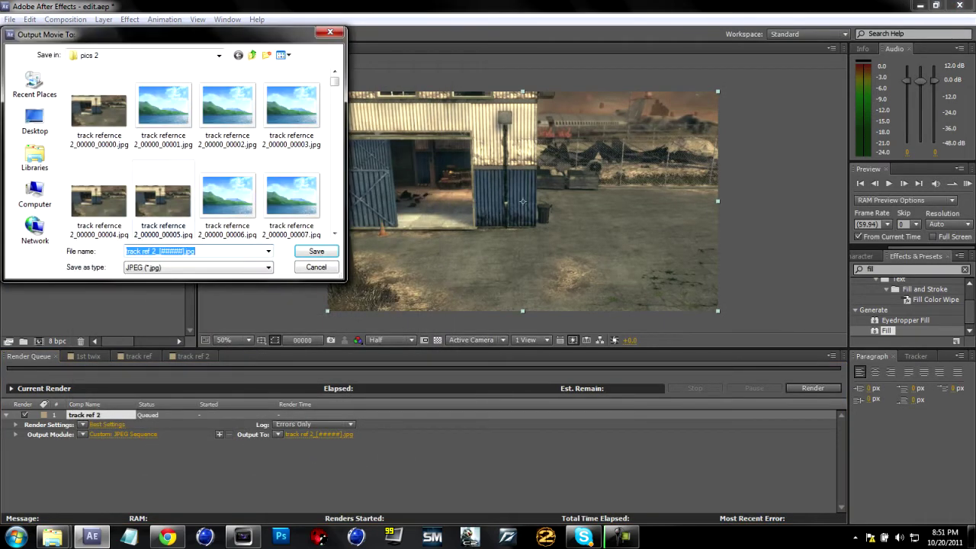
click(252, 55)
click(292, 102)
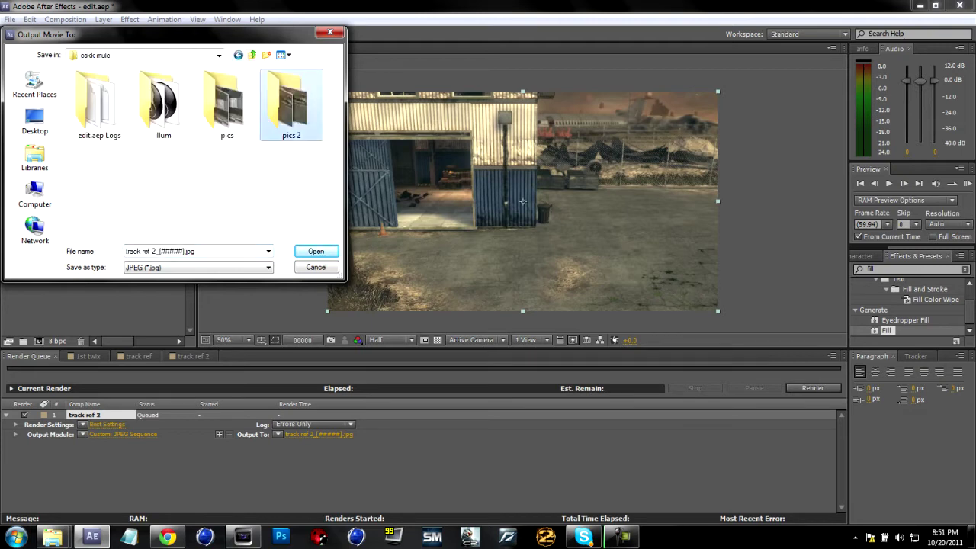
key(Delete)
key(Return)
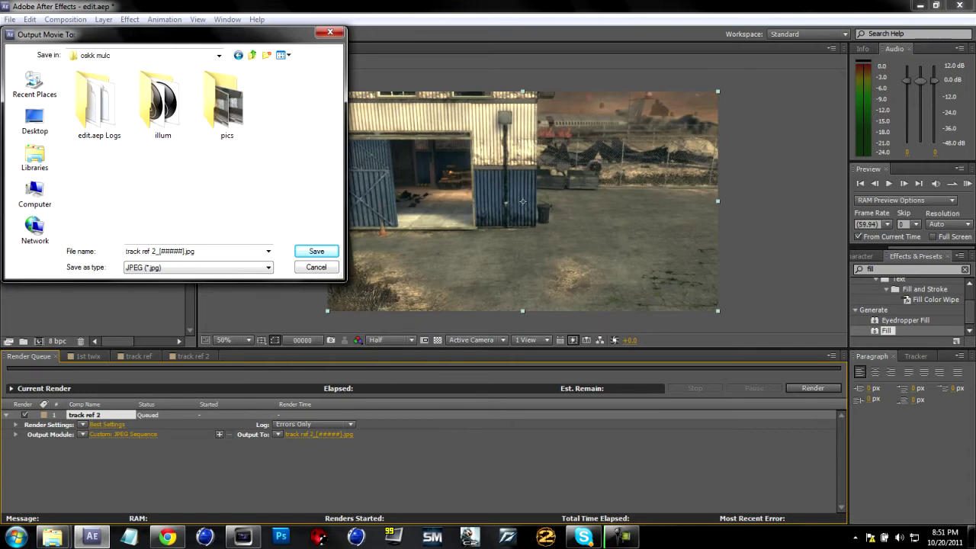
Create a new folder named "pics 2" inside oskk mulc.
right_click(288, 191)
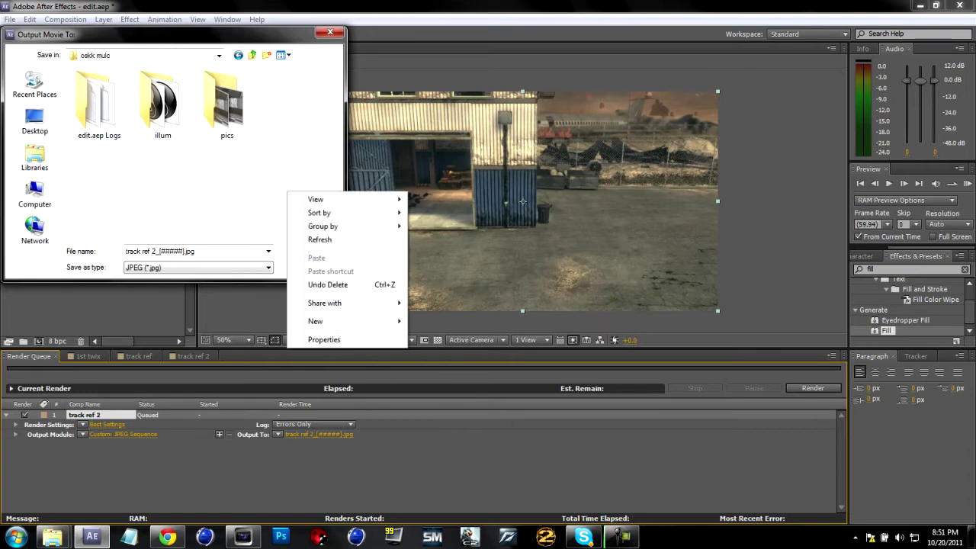
mouse_move(381, 321)
click(427, 321)
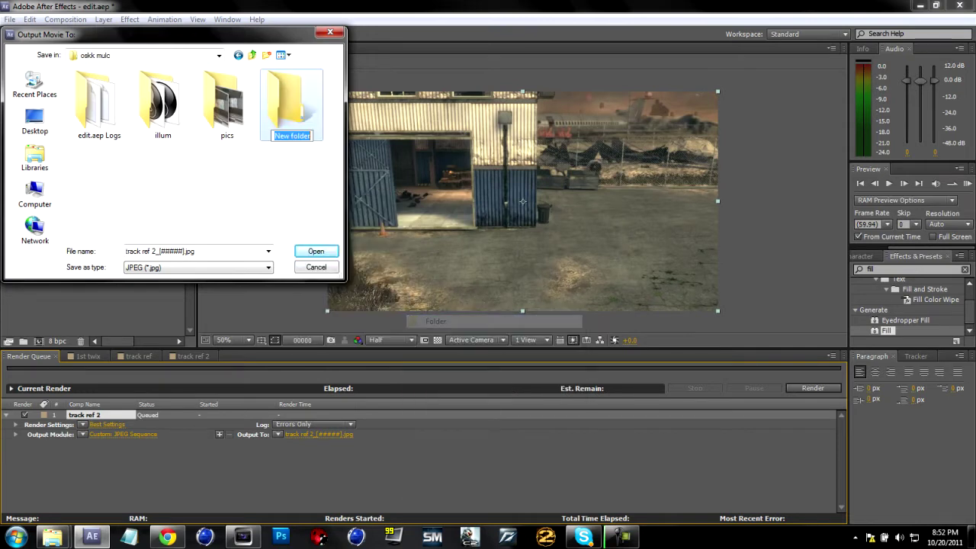
text(pics 2)
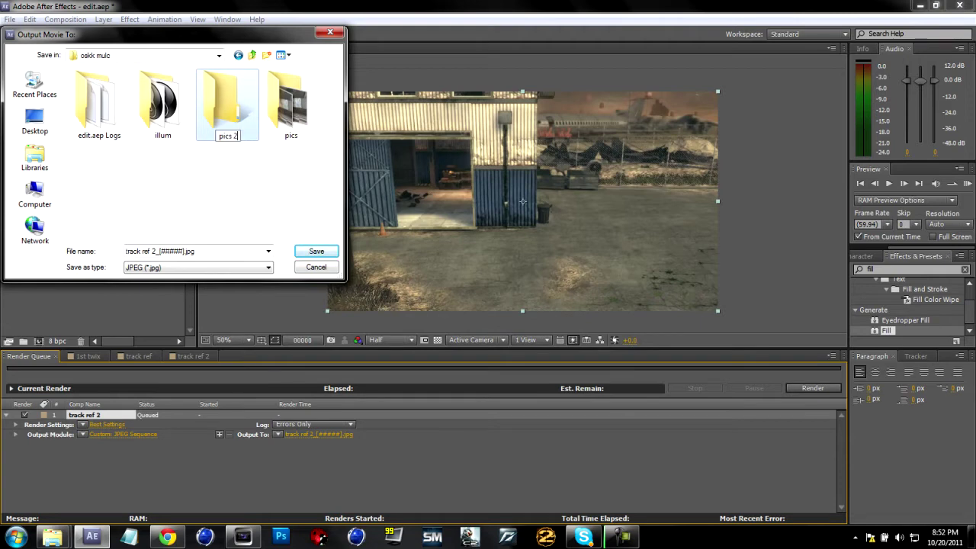
key(Return)
Set the new pics 2 folder as the JPEG sequence's output location and start the render.
click(227, 105)
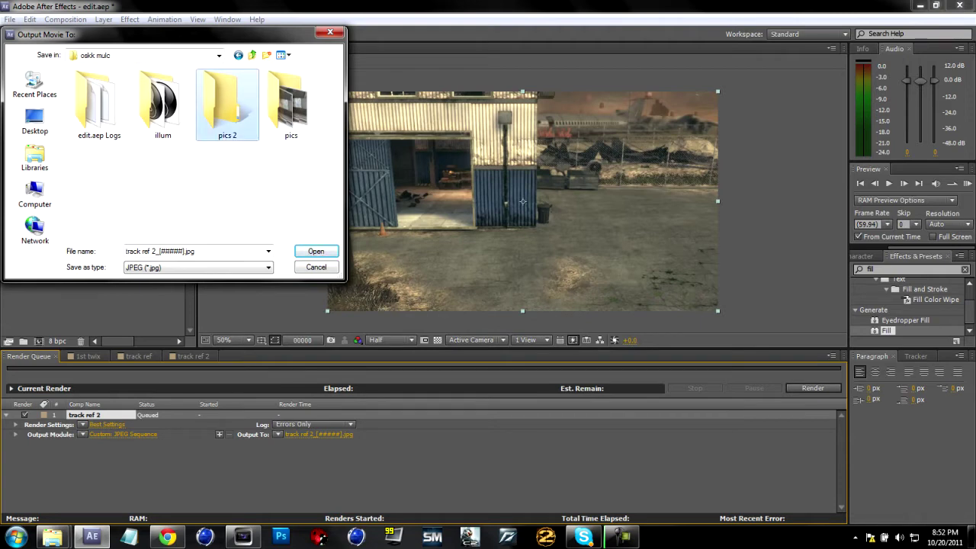
click(315, 251)
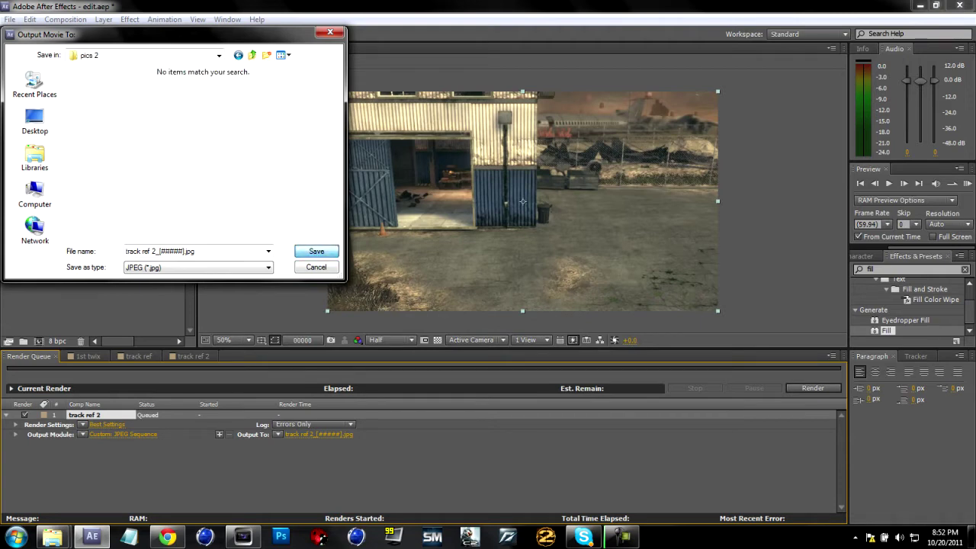
click(316, 251)
click(813, 388)
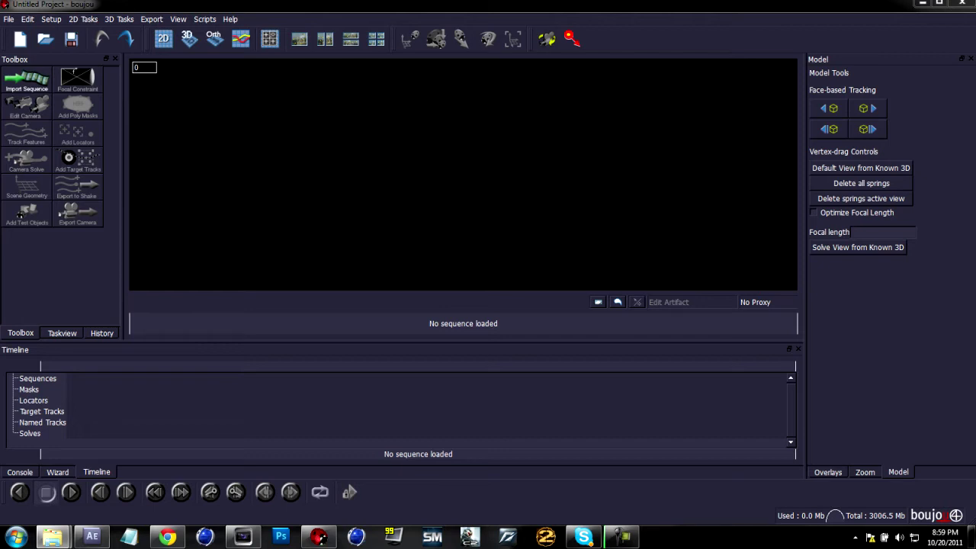
Start importing an image sequence and browse to the pics 2 folder inside Documents/oskk mulc.
click(27, 80)
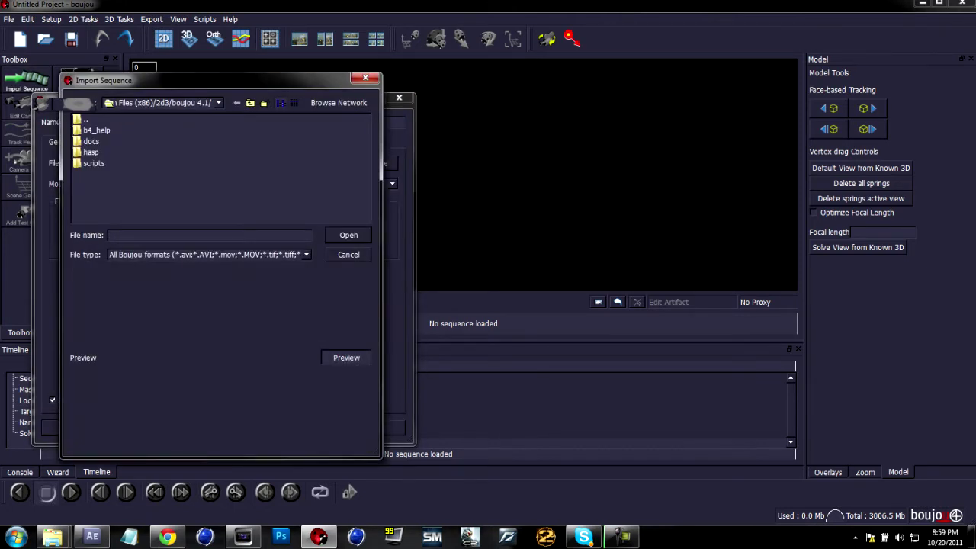
click(218, 103)
click(167, 196)
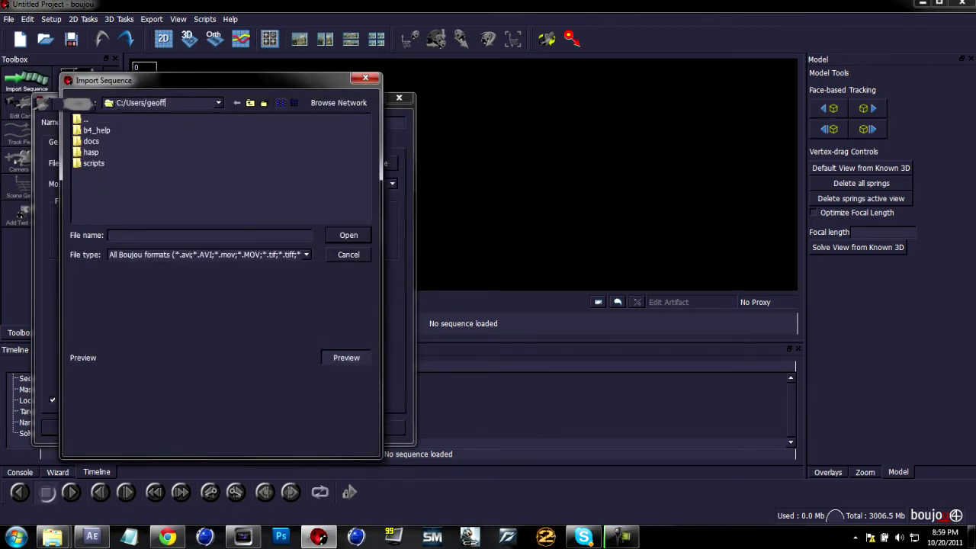
click(102, 153)
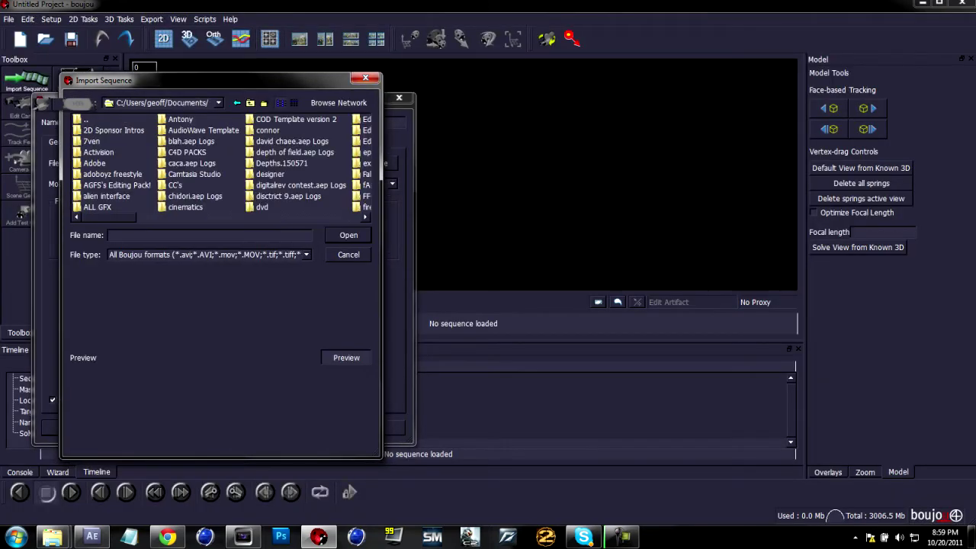
scroll(221, 164, right, 10)
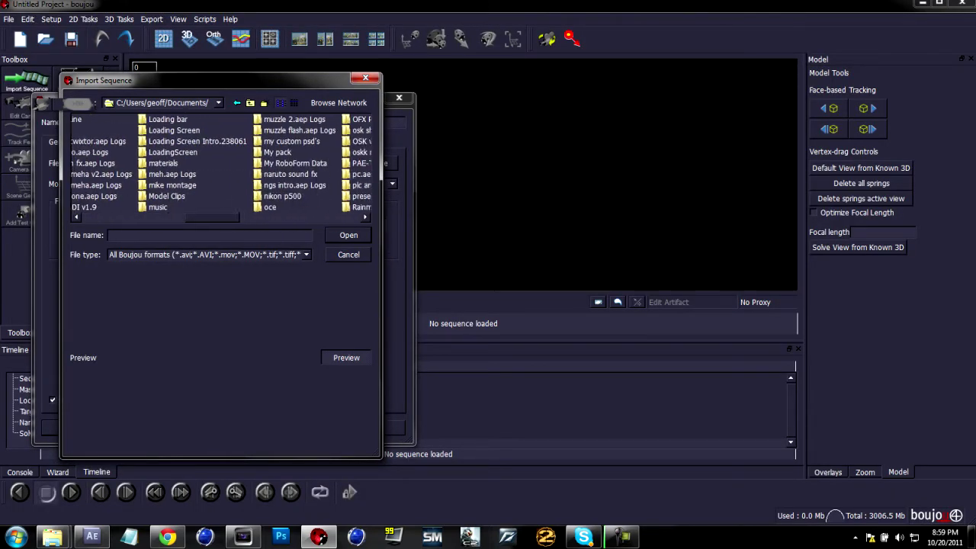
scroll(221, 164, right, 5)
double_click(179, 152)
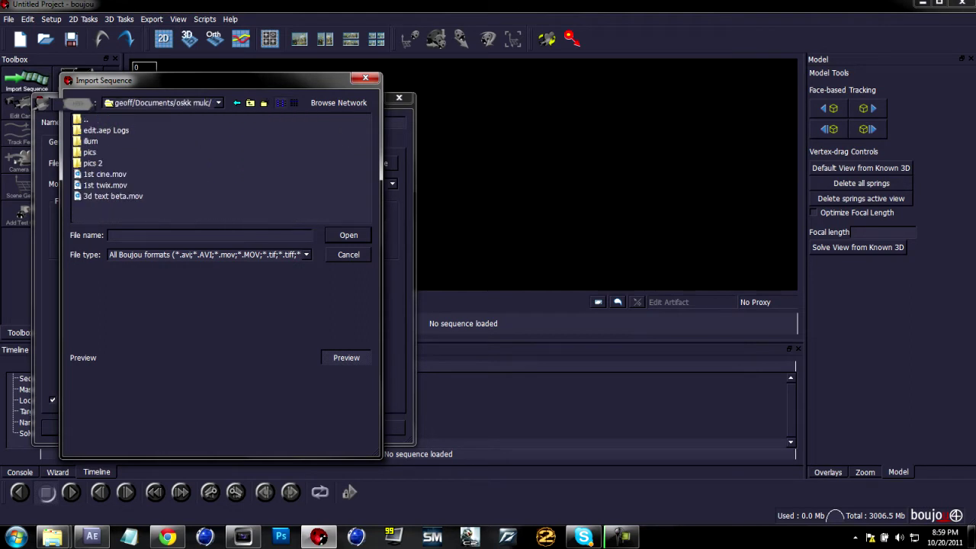
click(93, 163)
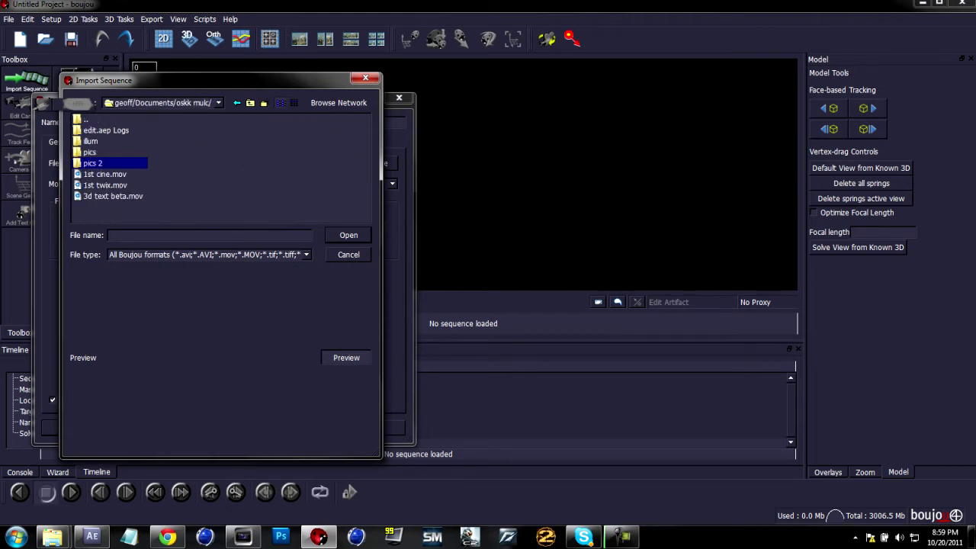
key(Return)
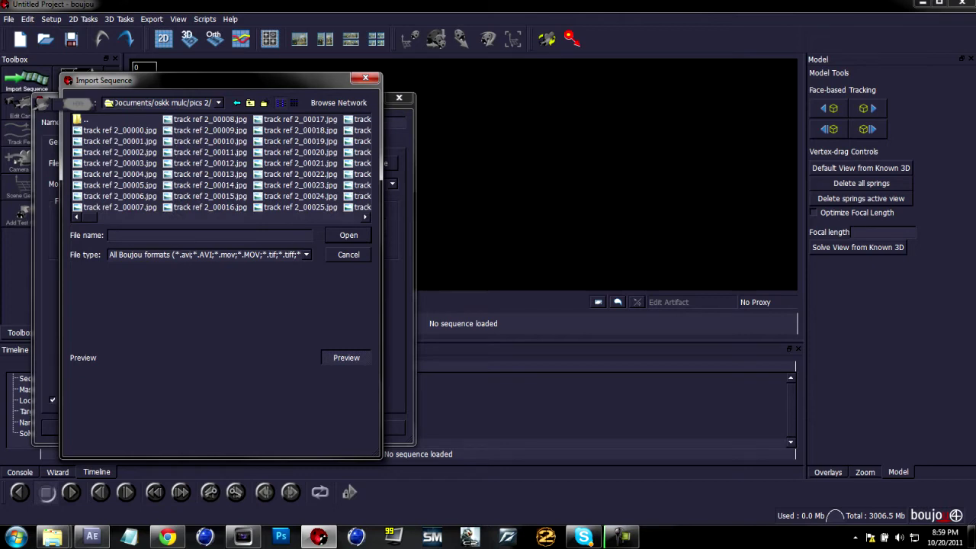
Import the JPEG sequence beginning with track ref 2_00000.jpg into the project.
click(119, 130)
key(Return)
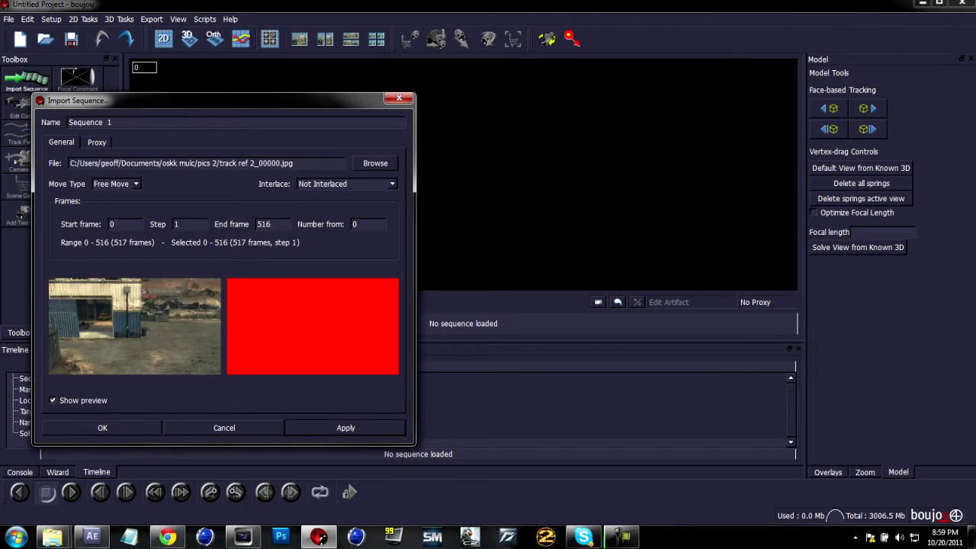
click(345, 428)
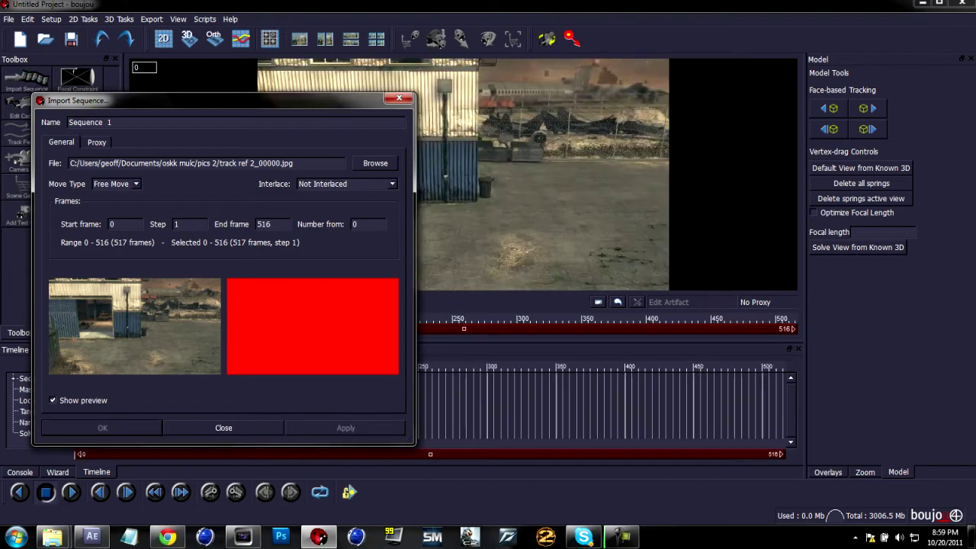
click(223, 428)
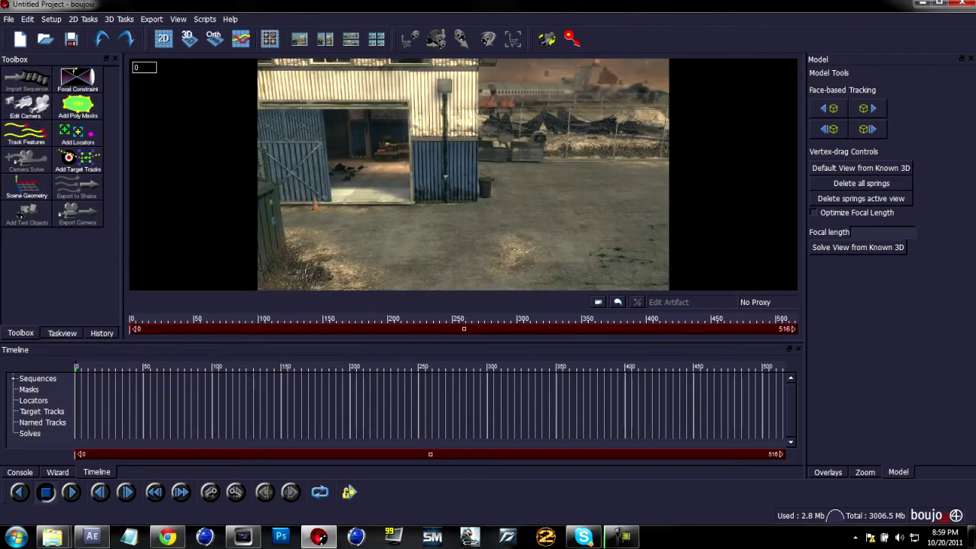
Set the frame rate of Camera 1 to 59.94 and apply the change.
click(25, 107)
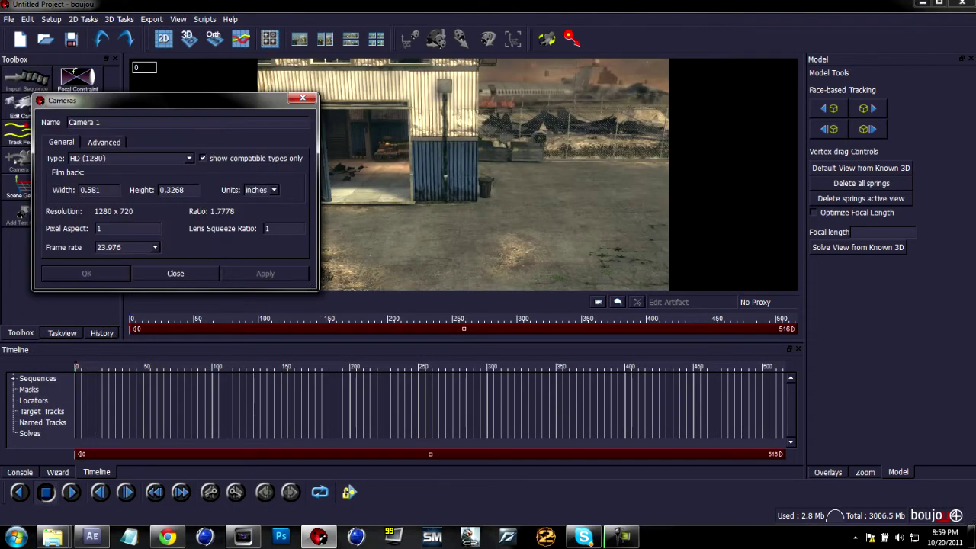
click(126, 247)
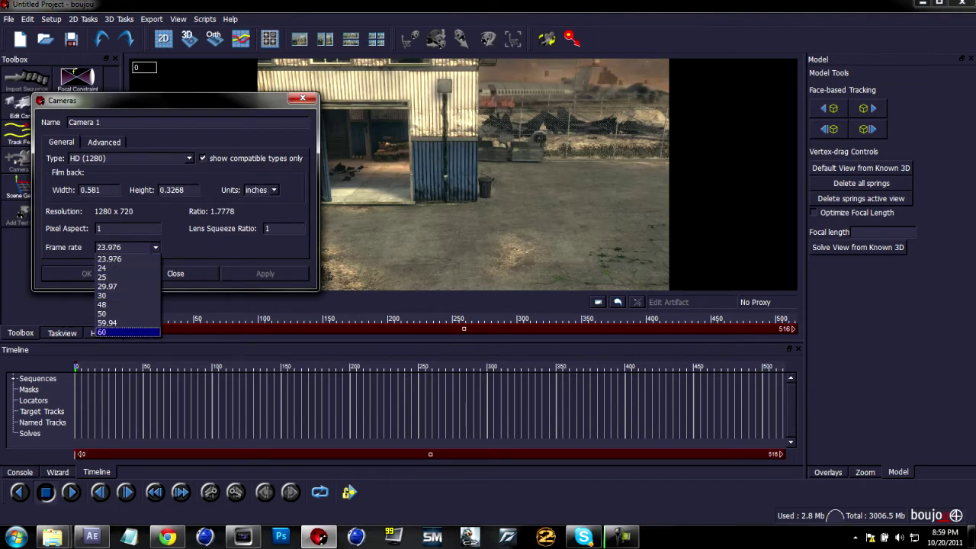
click(106, 323)
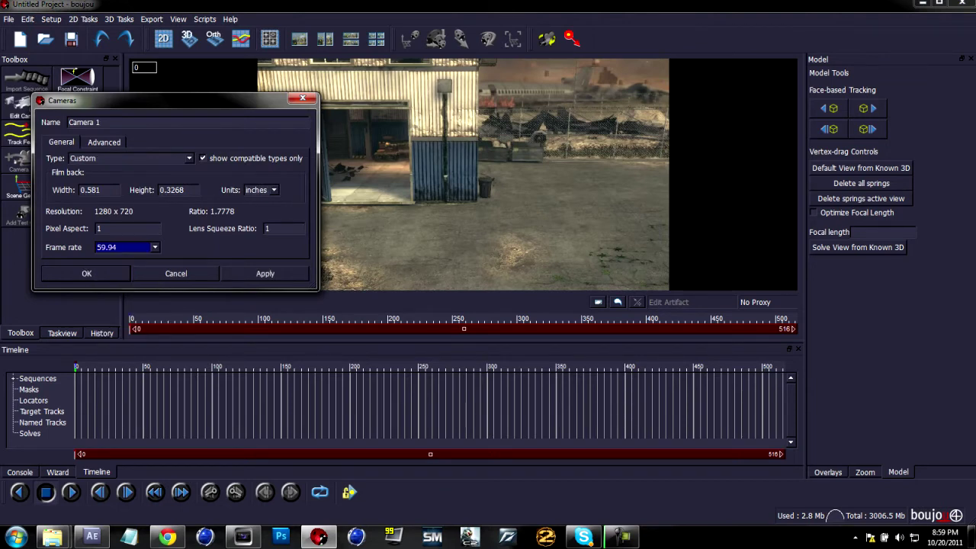
click(264, 274)
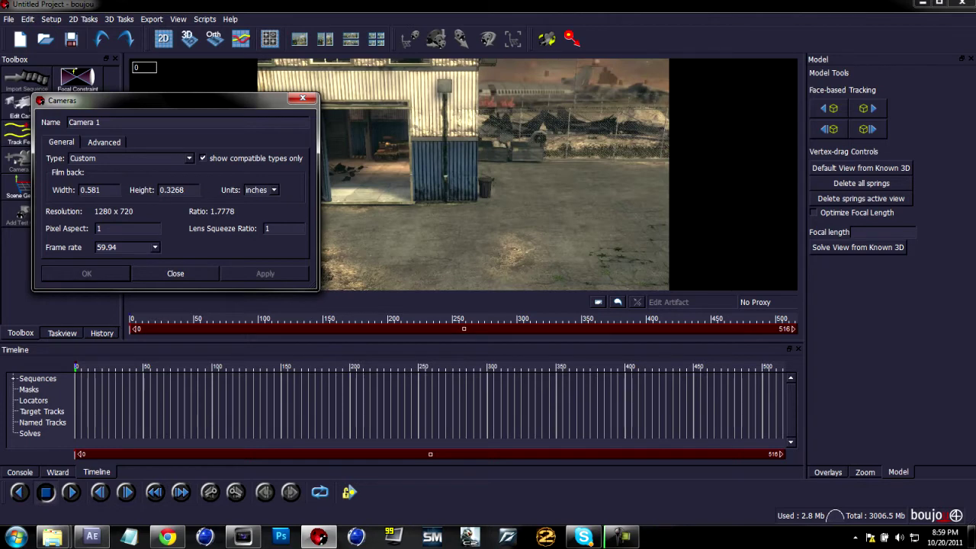
click(176, 274)
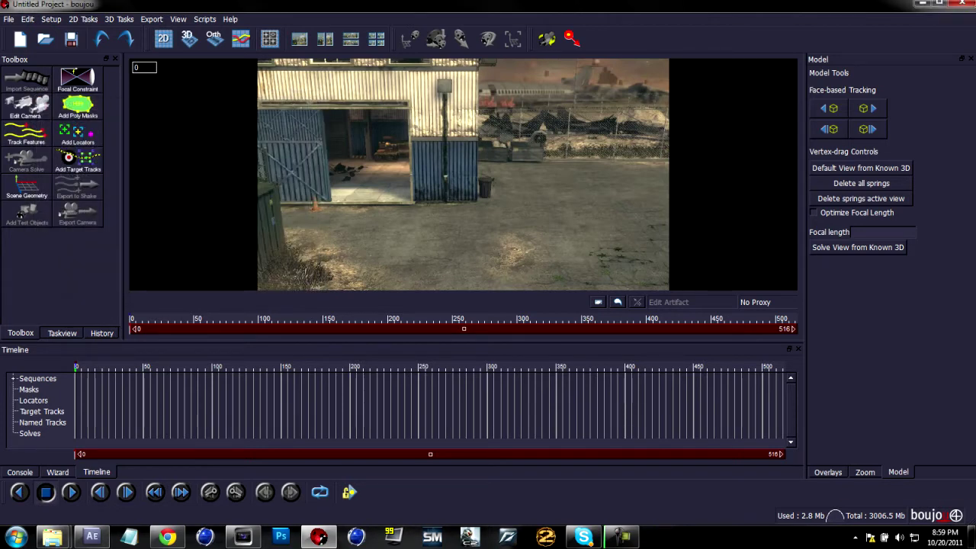
Track features across all frames and run the camera solve with camera path smoothness optimization enabled.
click(26, 134)
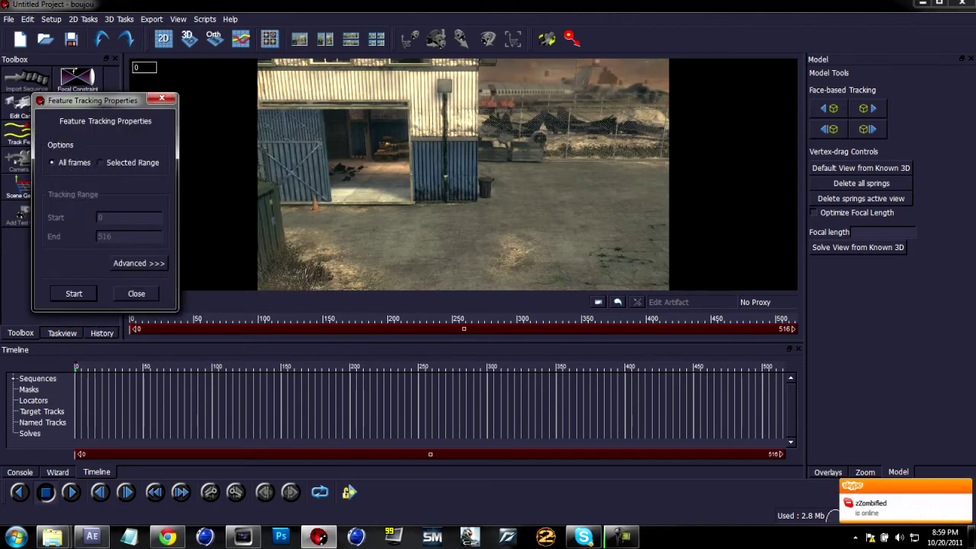
click(74, 294)
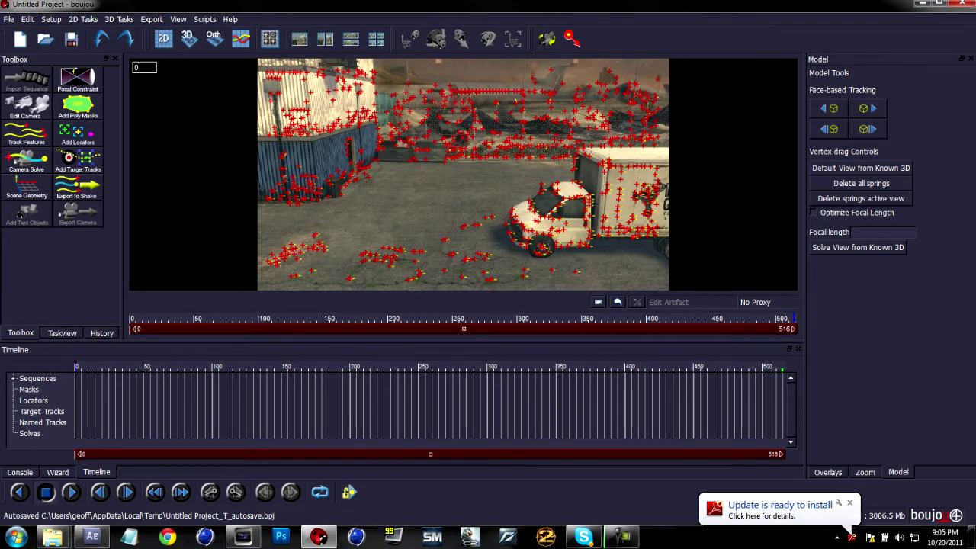
click(27, 160)
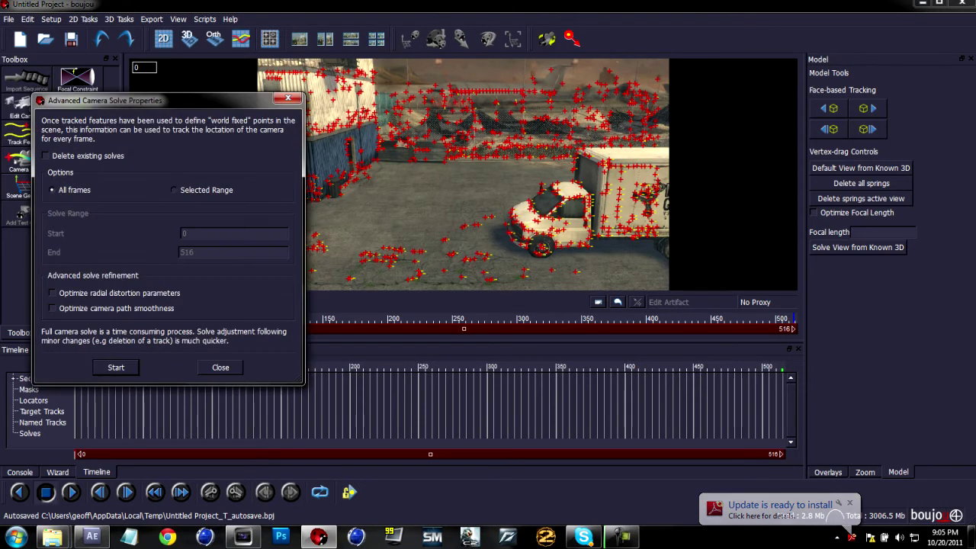
click(53, 308)
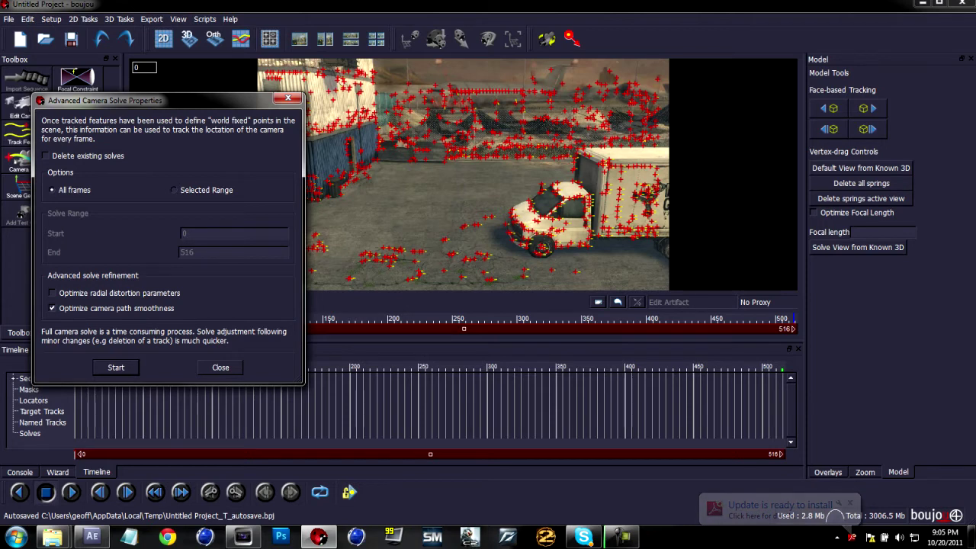
click(116, 366)
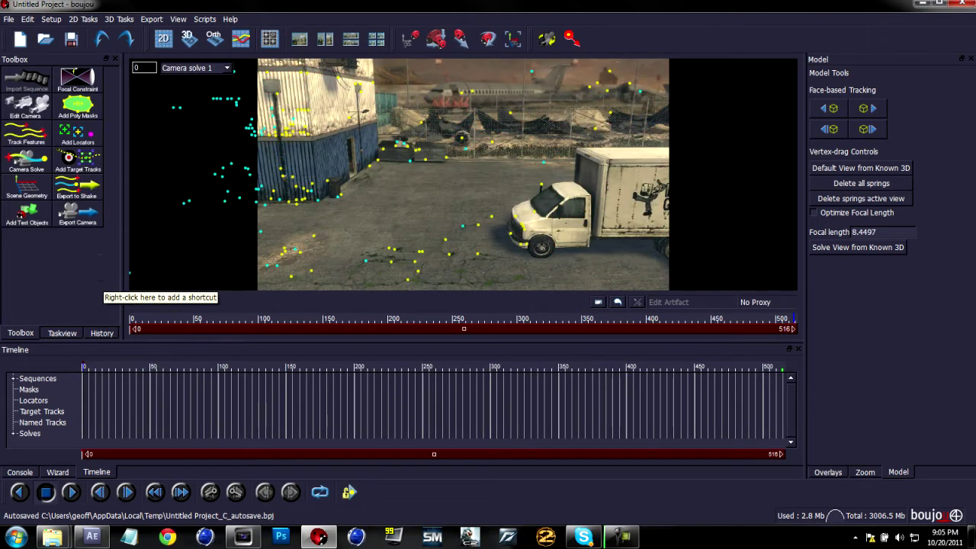
At frame 259, add an Origin coordinate frame hint and connect it to a track point on the pale ground patch.
click(452, 319)
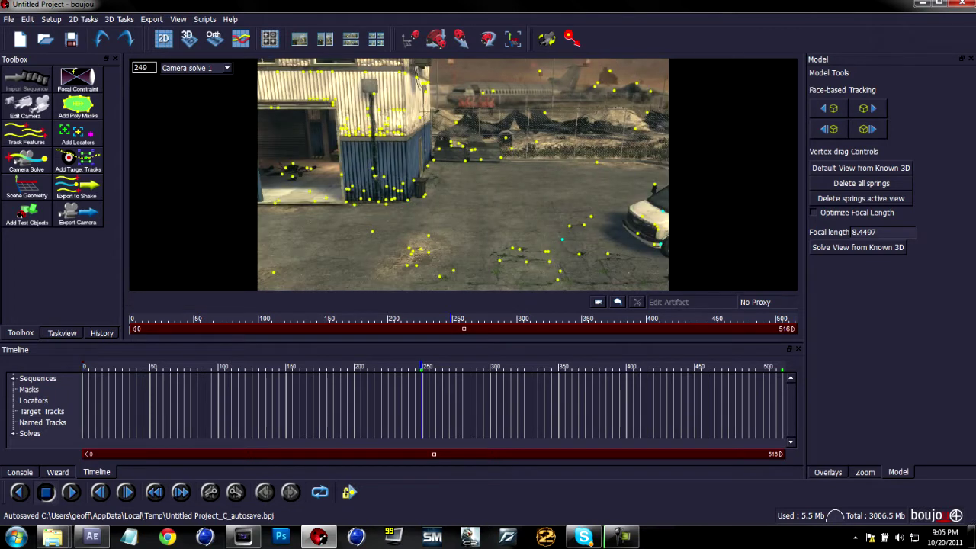
drag(451, 318, 464, 319)
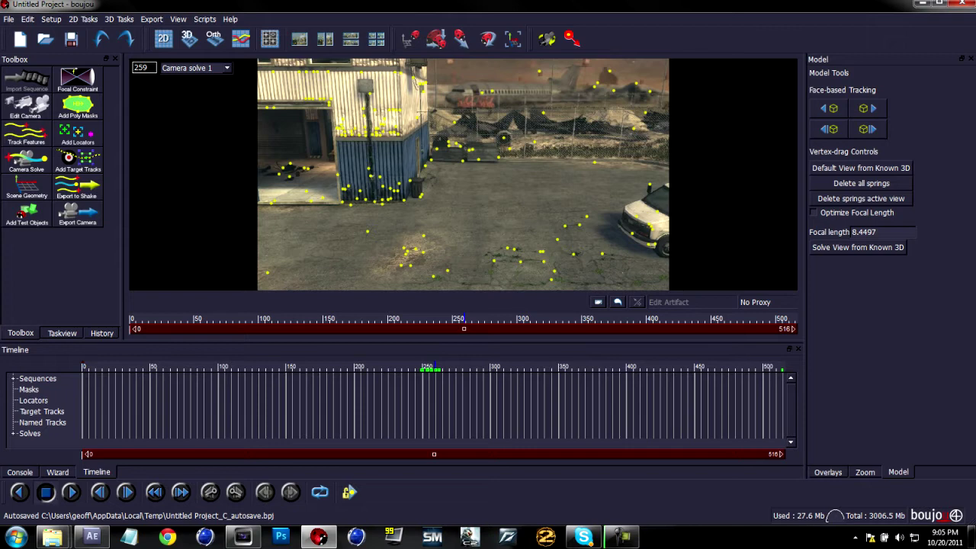
scroll(463, 174, down, 1)
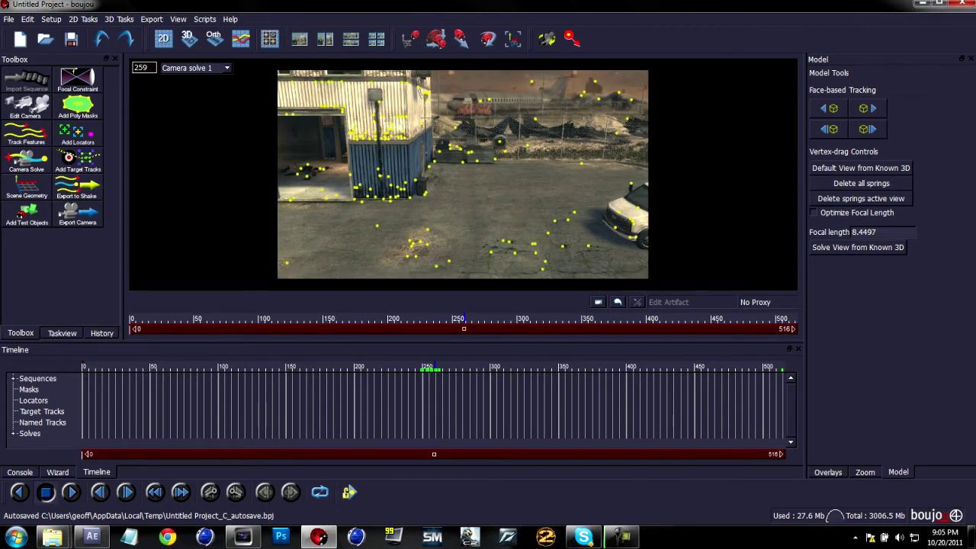
scroll(463, 175, up, 1)
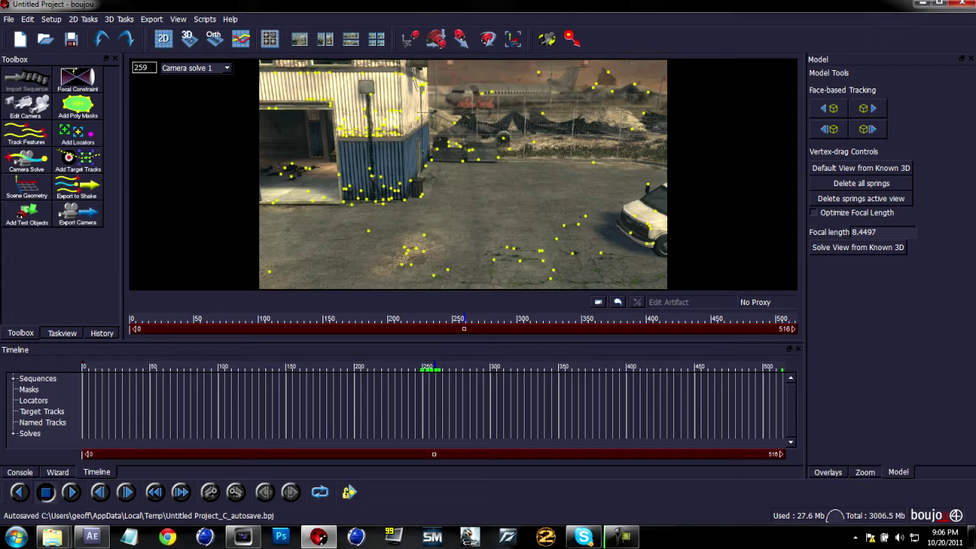
click(26, 186)
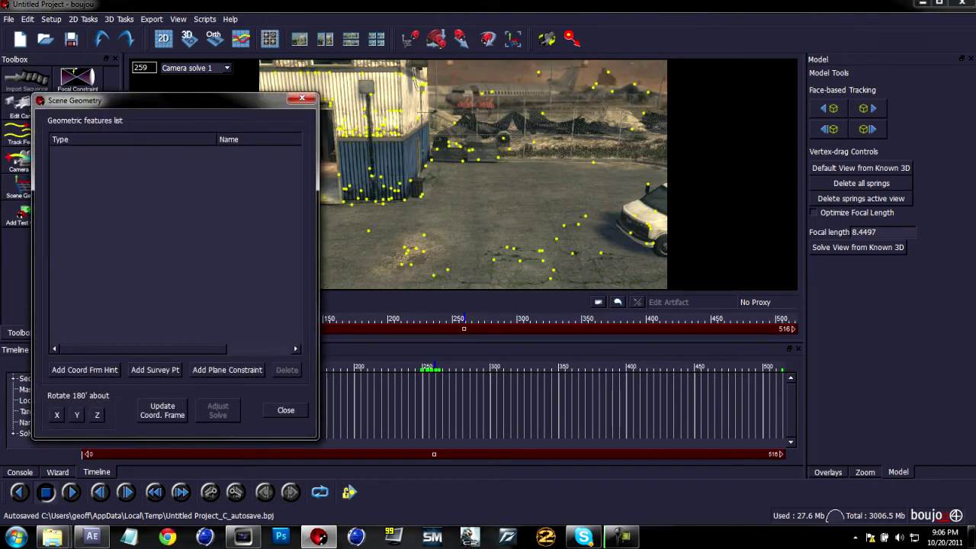
click(84, 370)
drag(115, 100, 69, 90)
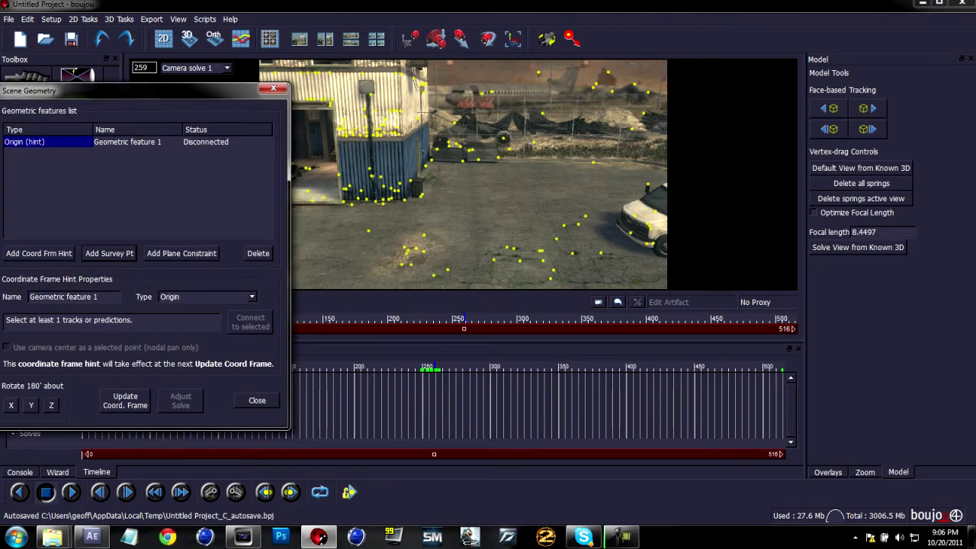
drag(68, 90, 108, 86)
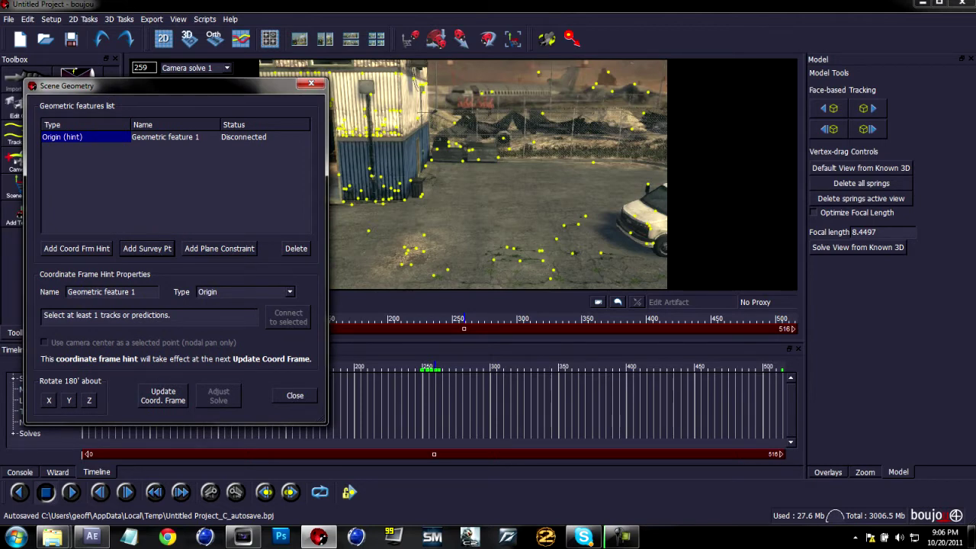
click(408, 251)
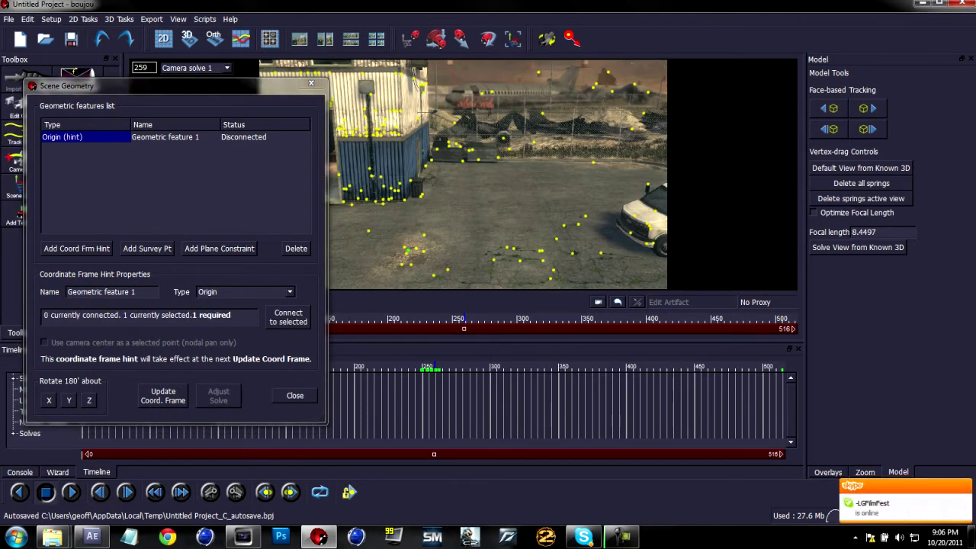
click(288, 318)
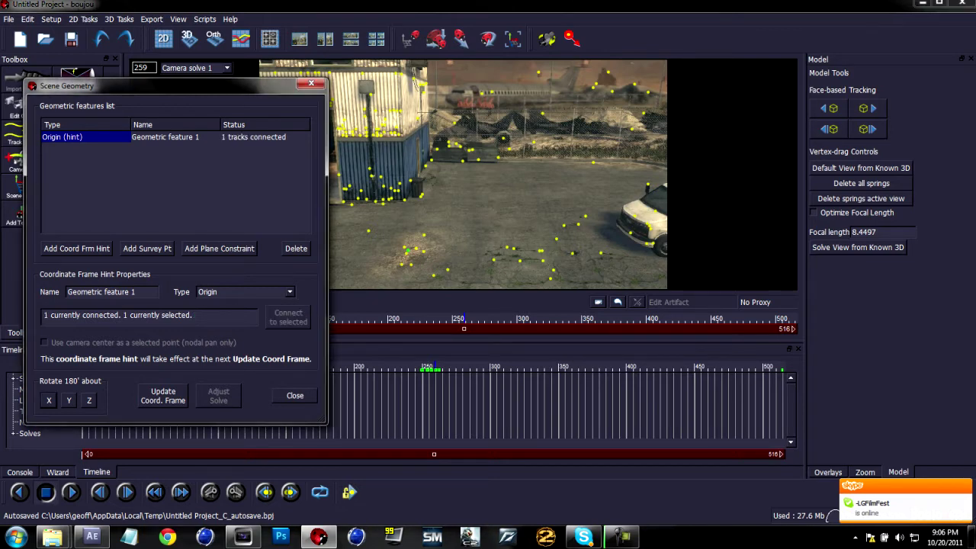
Add a second coordinate frame hint and set its type to x-axis.
click(76, 248)
click(244, 291)
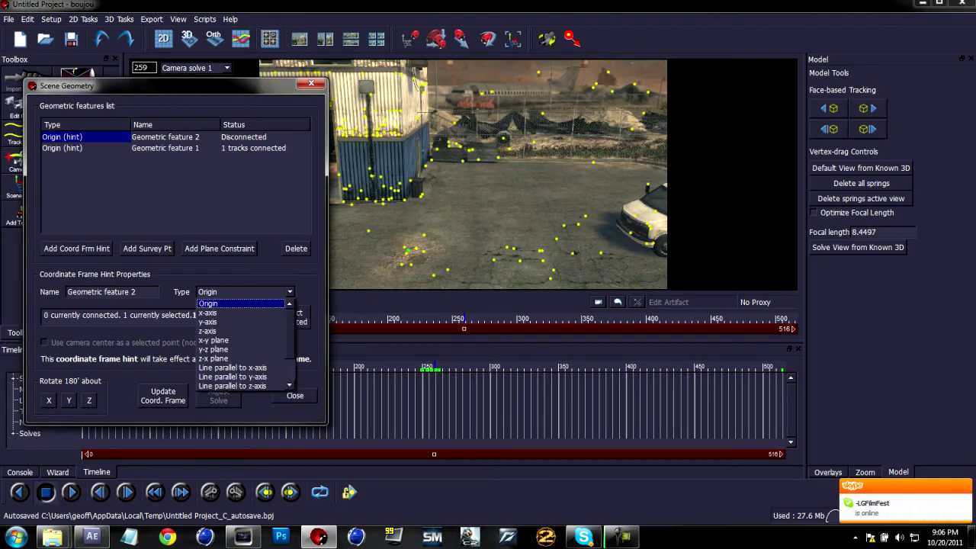
click(228, 307)
drag(190, 86, 77, 86)
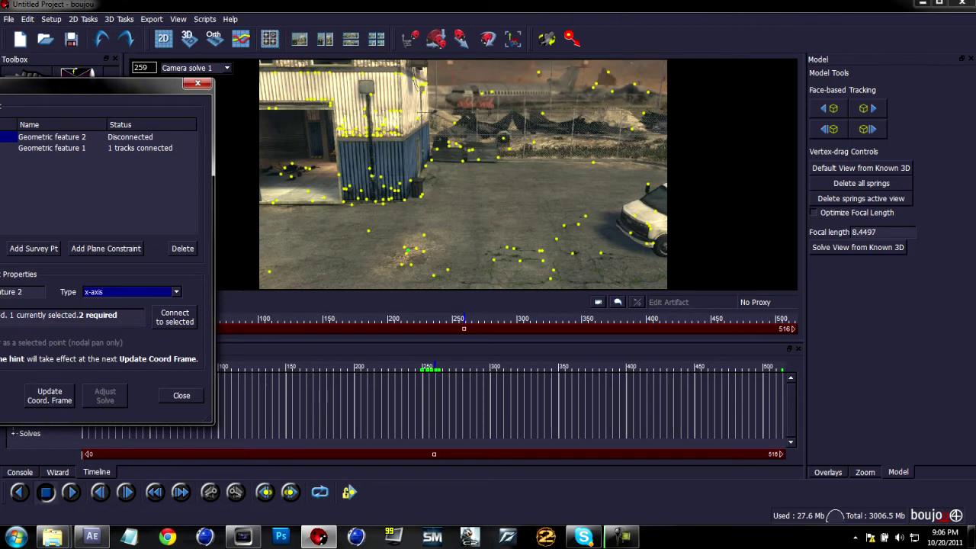
drag(77, 85, 114, 81)
Reconnect the Origin hint to a different track point at the right edge of the pale ground patch.
click(38, 141)
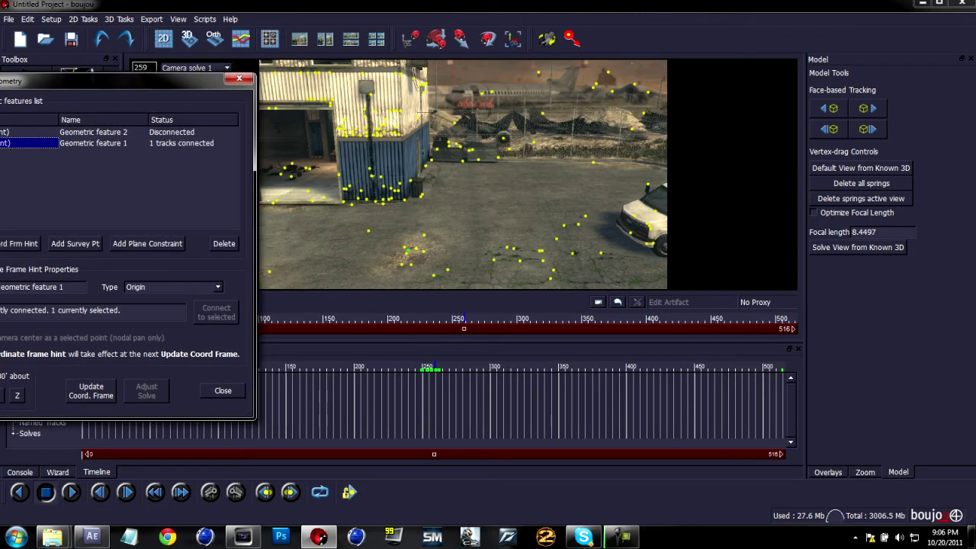
click(423, 252)
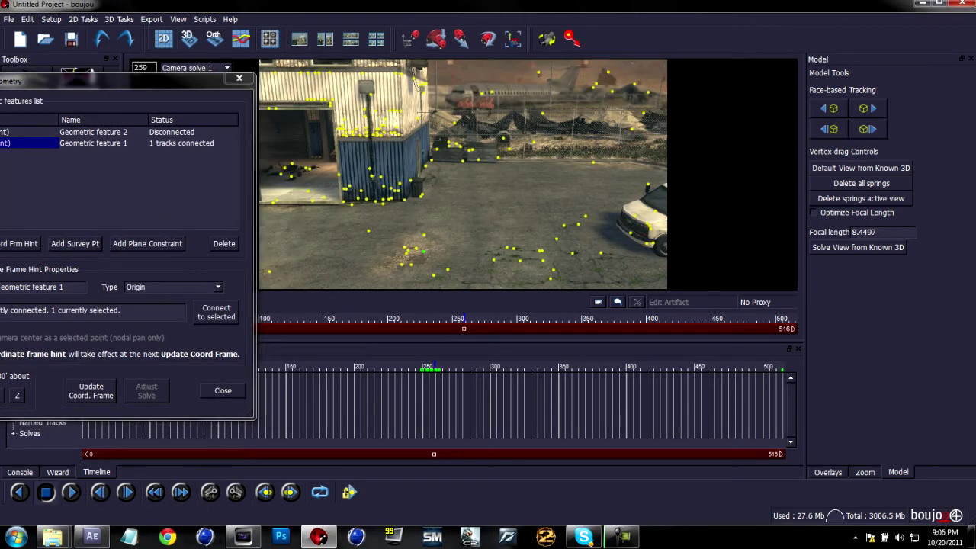
drag(115, 81, 241, 79)
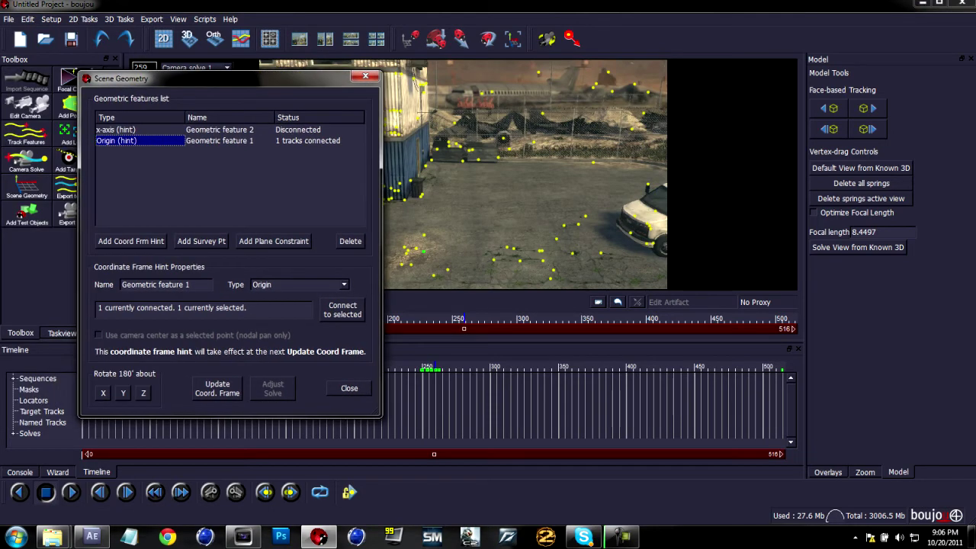
click(342, 310)
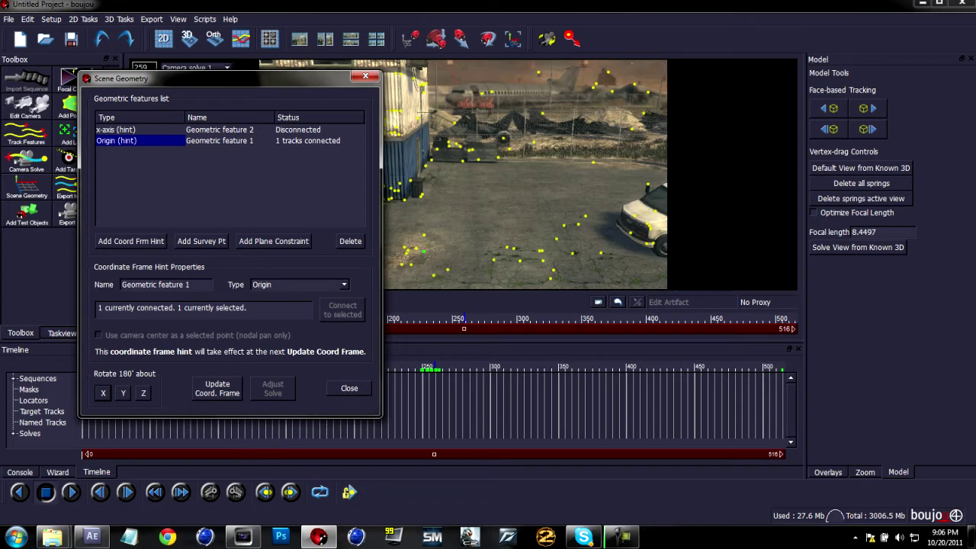
Reconnect the Origin hint to the track point just above the pale ground patch.
click(116, 130)
drag(221, 79, 25, 76)
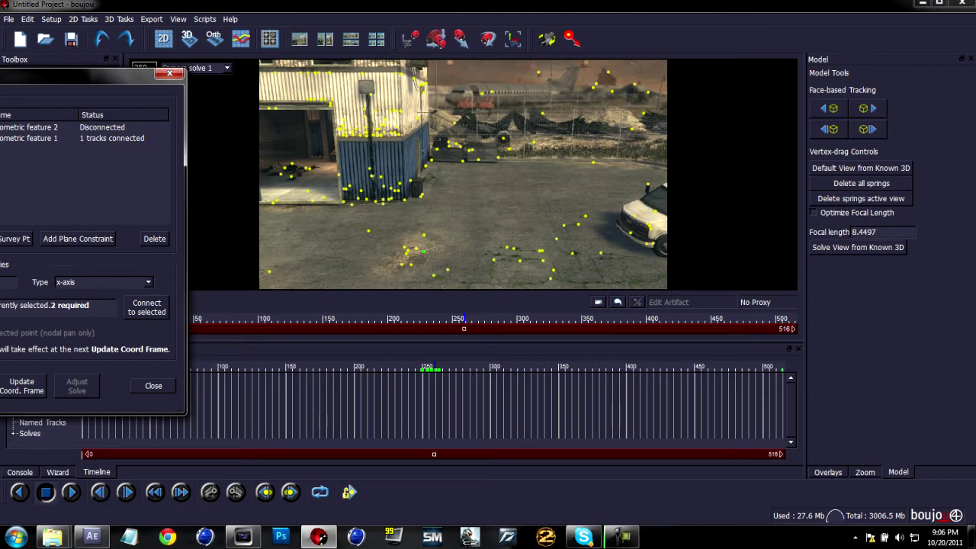
ctrl+click(423, 234)
drag(61, 74, 176, 72)
click(35, 135)
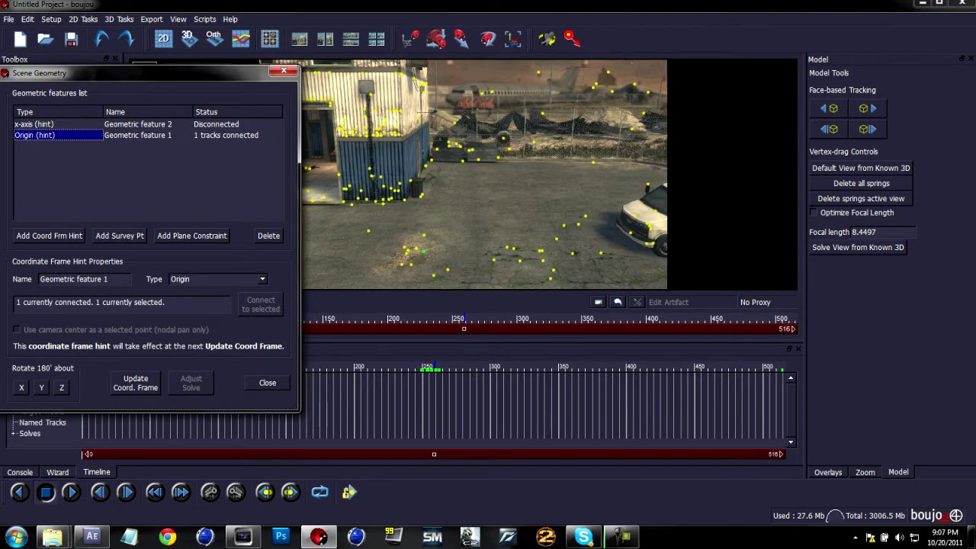
click(423, 234)
drag(153, 73, 185, 72)
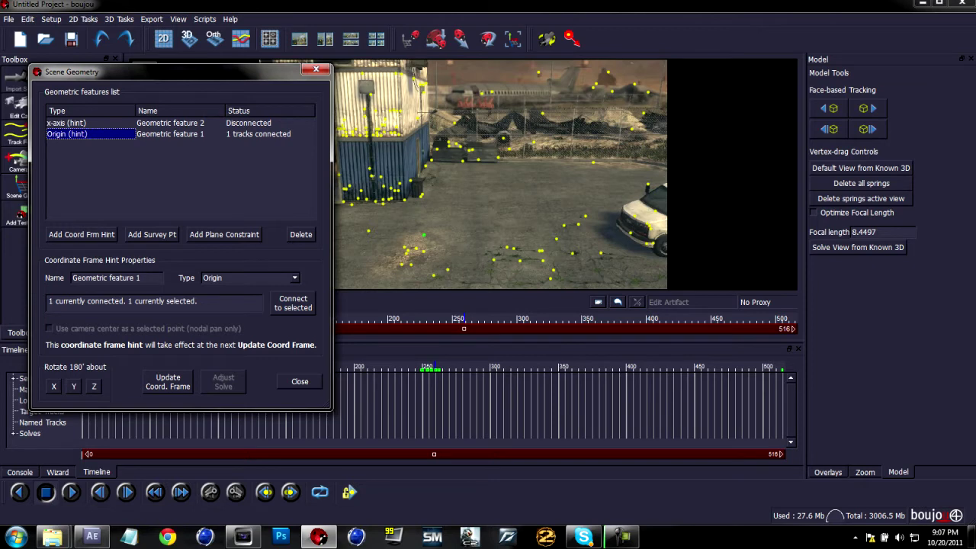
click(293, 304)
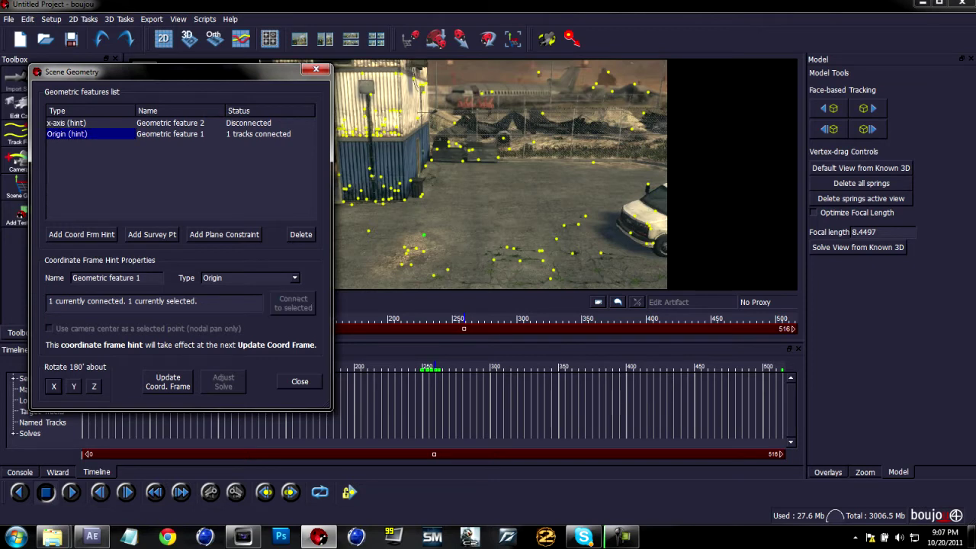
Connect the x-axis hint to two ground track points, one left of the pale patch and one near the white van.
click(67, 123)
drag(190, 72, 119, 76)
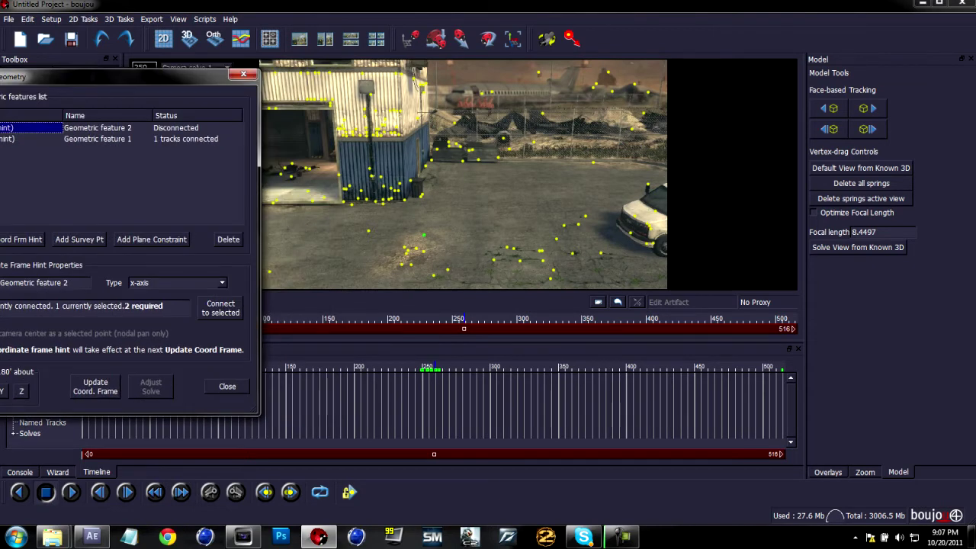
click(368, 230)
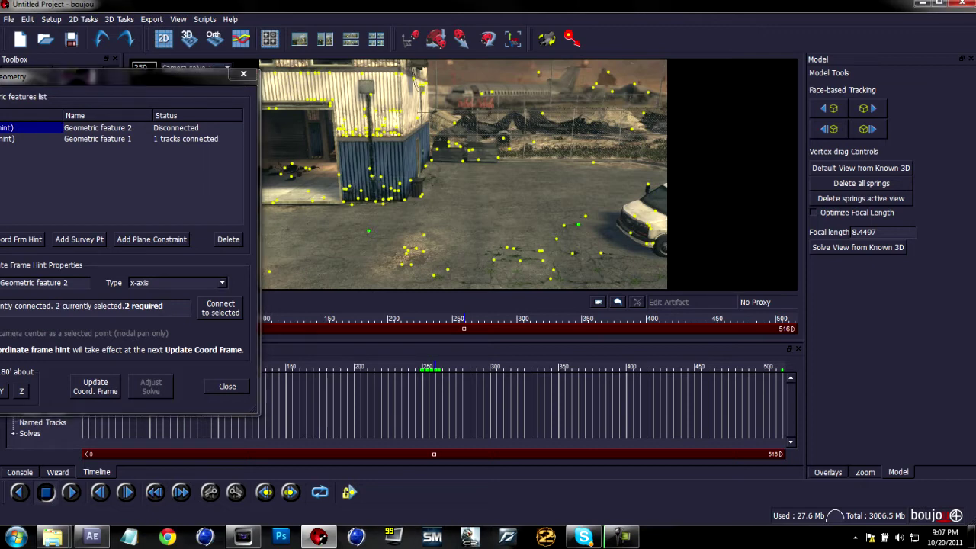
drag(153, 75, 248, 79)
click(317, 312)
Add a z-axis hint, connect it to track points below the pale patch and at the blue wall's base, and update the coordinate frame.
click(105, 242)
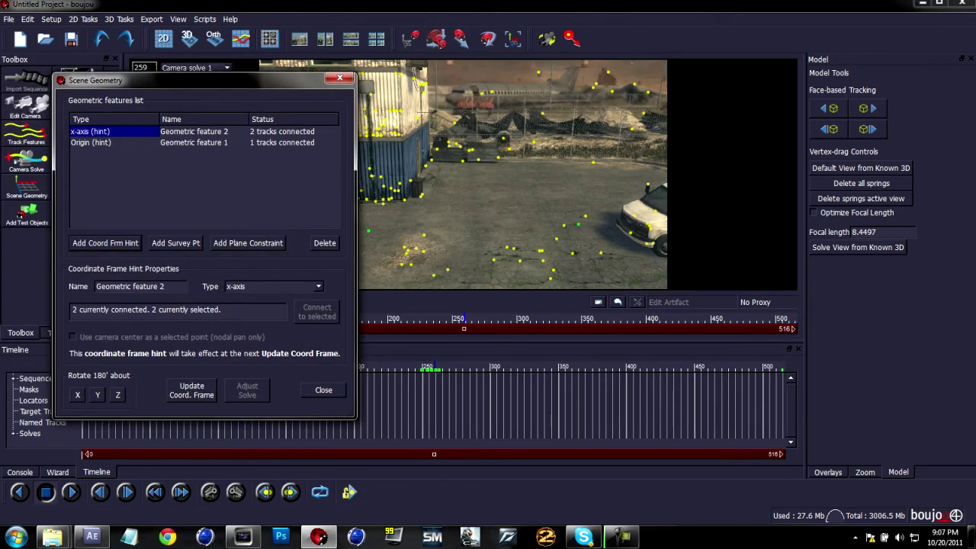
click(272, 286)
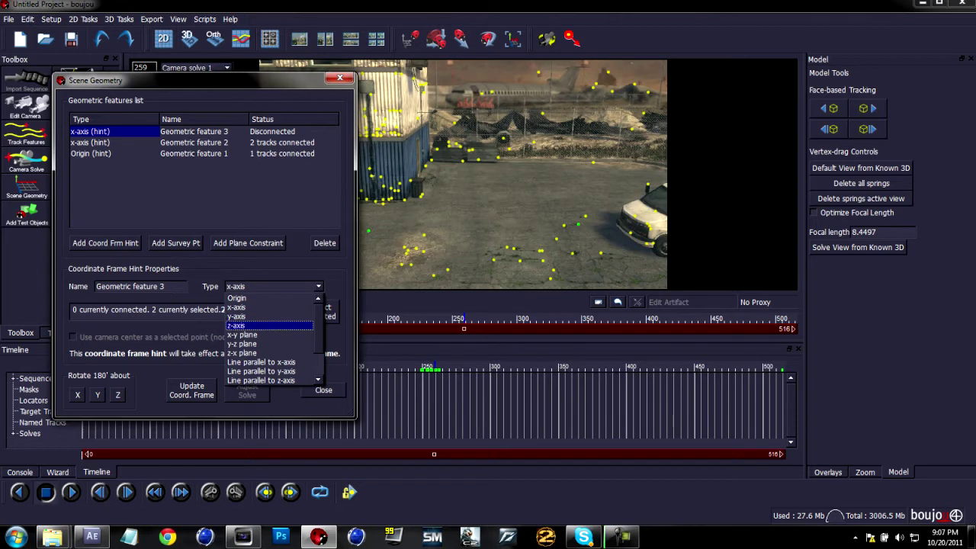
click(236, 325)
drag(221, 80, 100, 69)
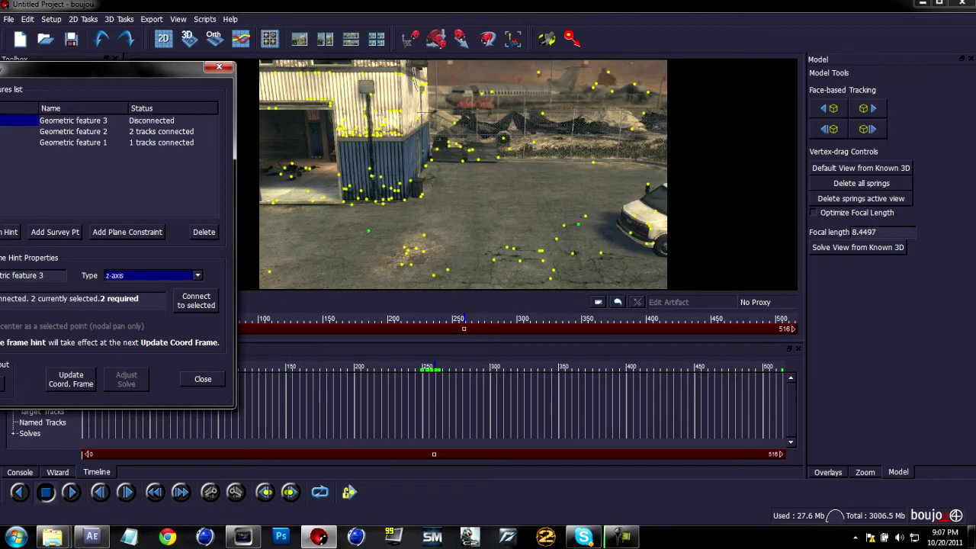
click(411, 264)
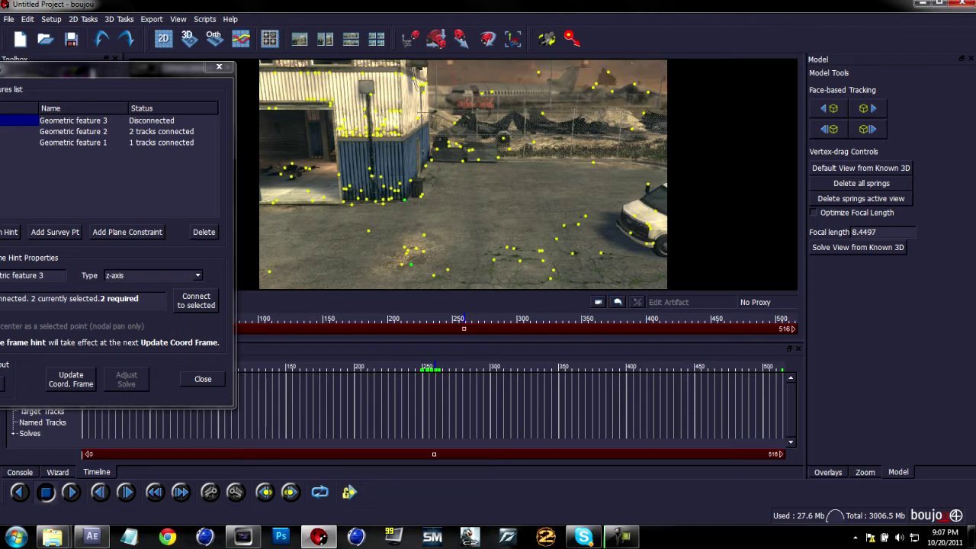
drag(114, 69, 206, 65)
click(288, 297)
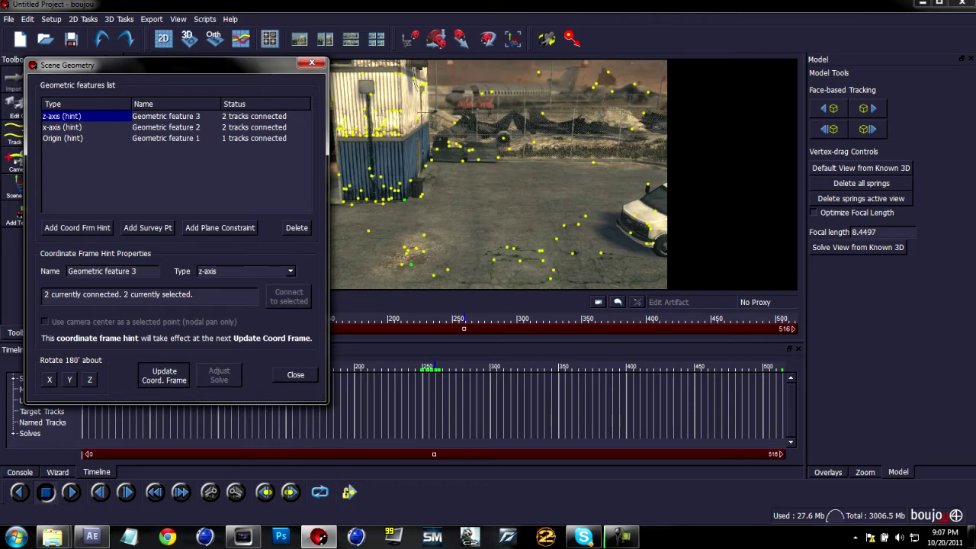
click(164, 375)
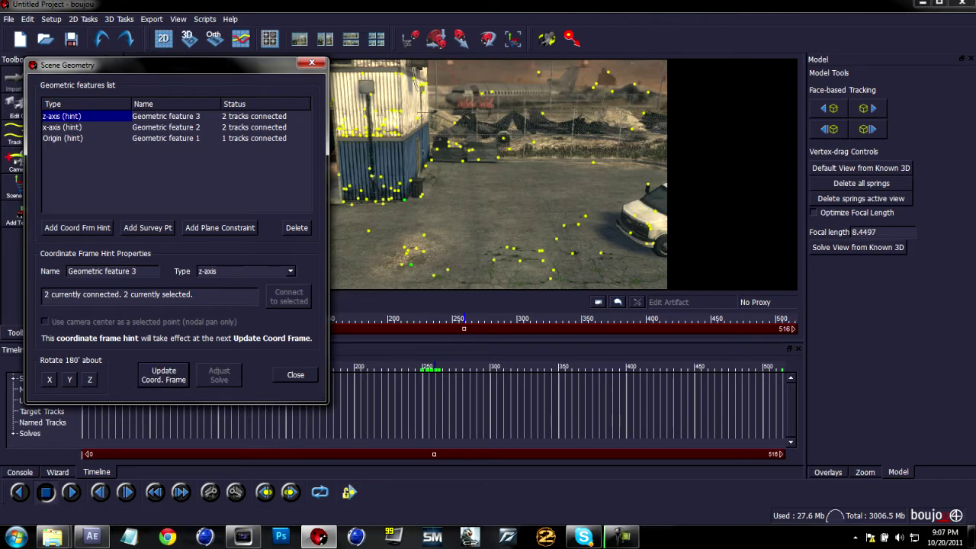
click(295, 375)
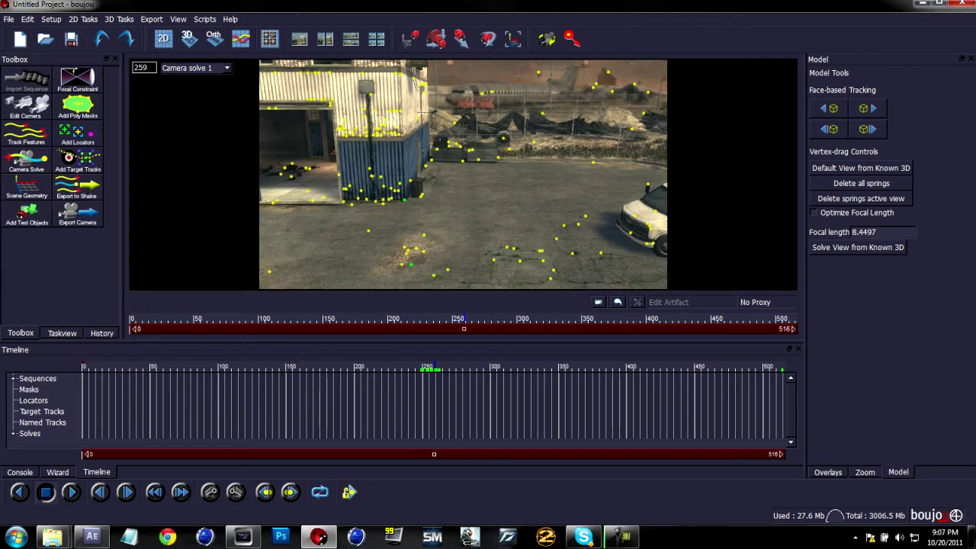
Insert a Ladybird test object without alignment and scrub to frame 197 to check how it sticks to the ground.
click(26, 214)
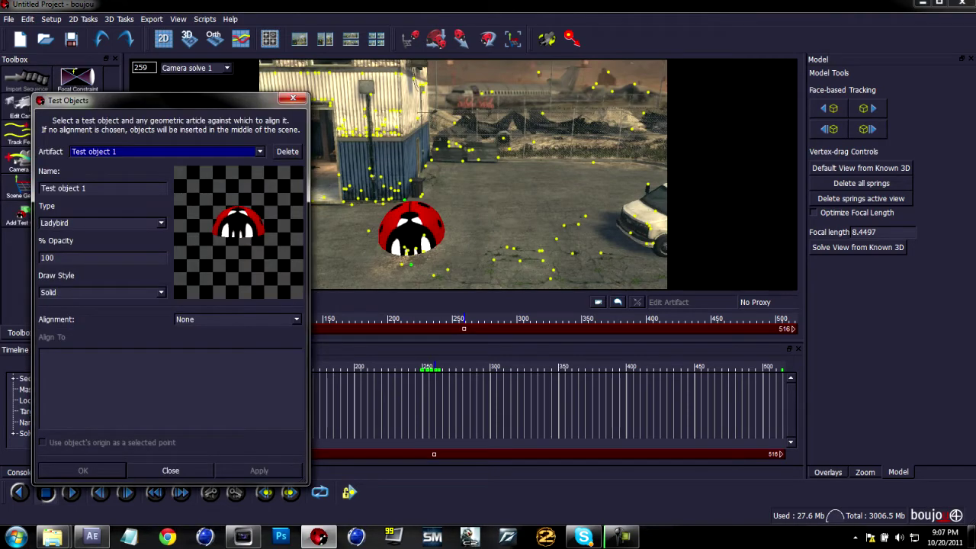
click(170, 470)
drag(464, 318, 440, 319)
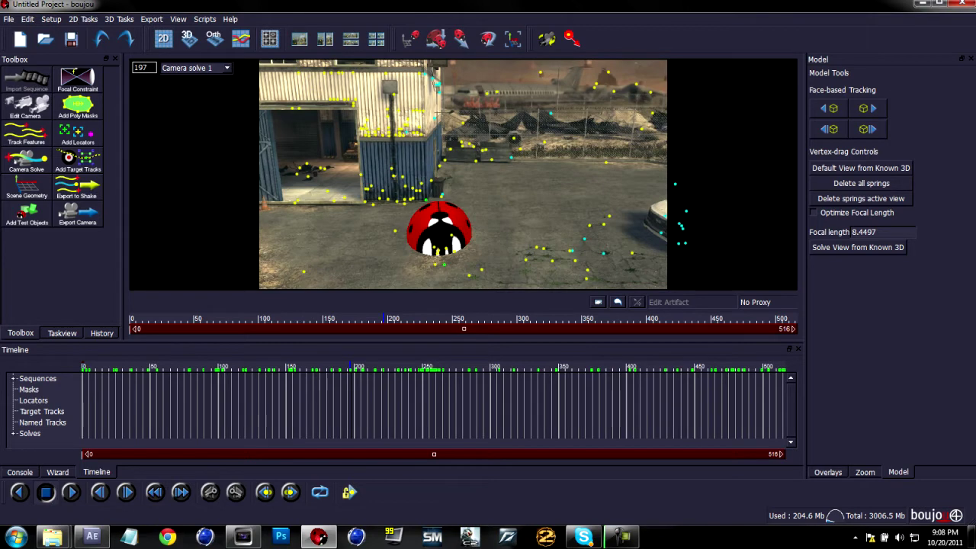
Delete the Ladybird test object from the scene.
right_click(446, 216)
click(465, 328)
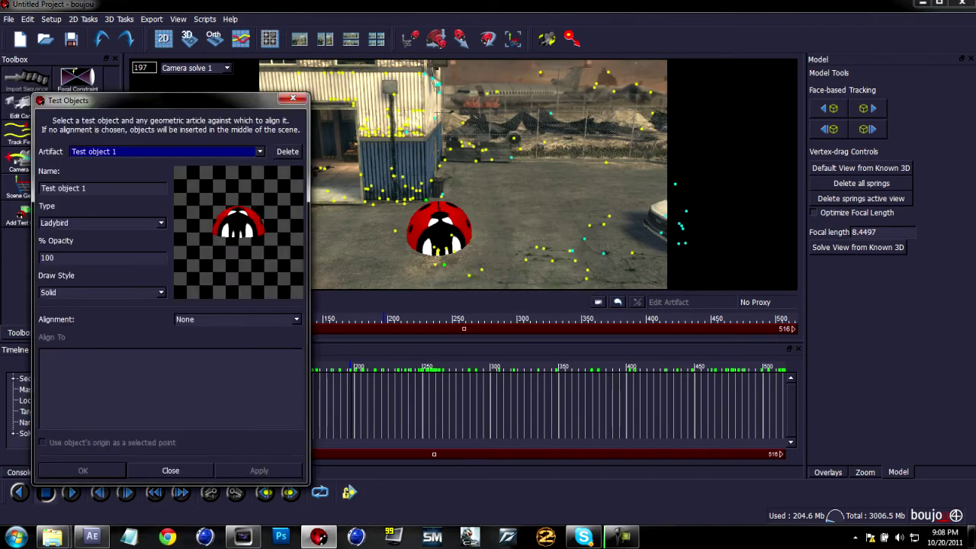
click(293, 98)
right_click(445, 215)
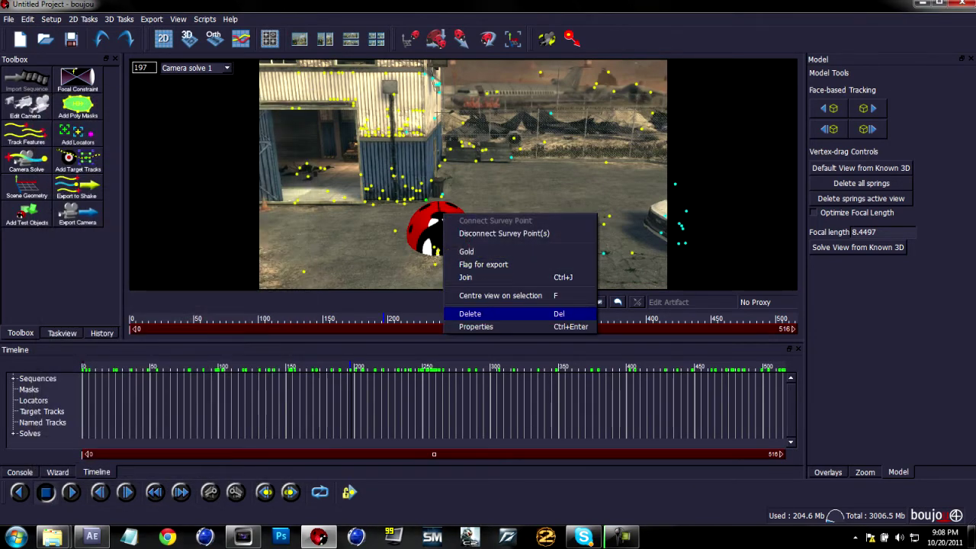
click(470, 313)
Reconnect the z-axis hint to the track point below the pale patch and one at the building corner's base.
click(27, 160)
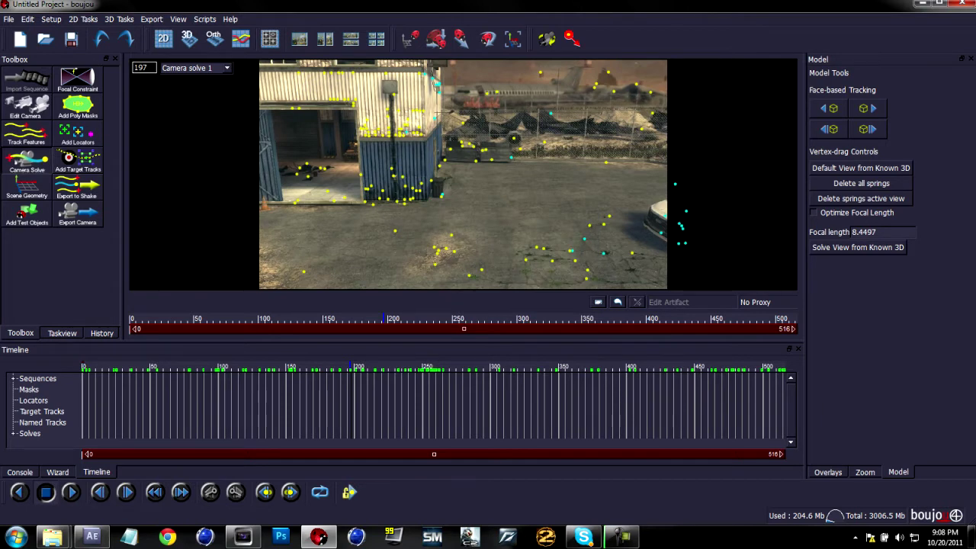
click(220, 366)
click(17, 189)
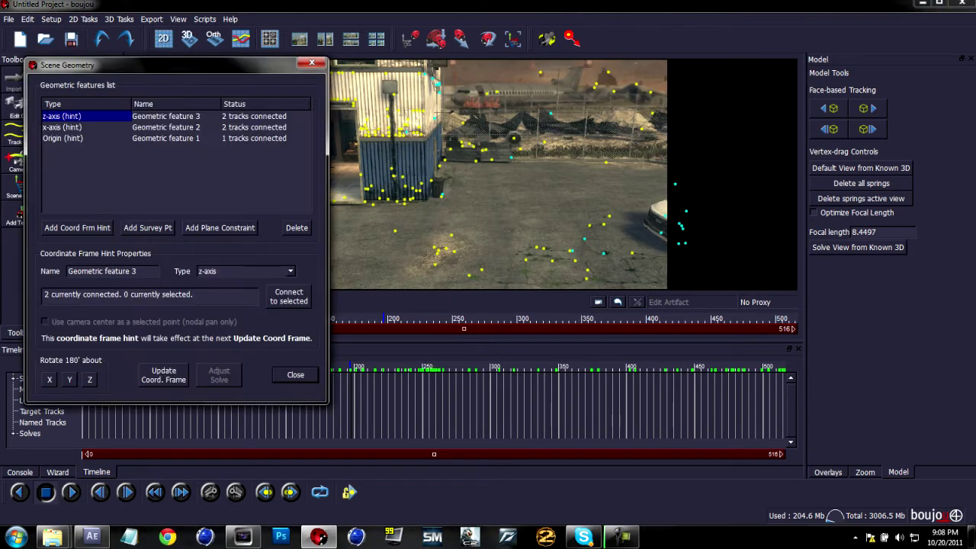
click(63, 117)
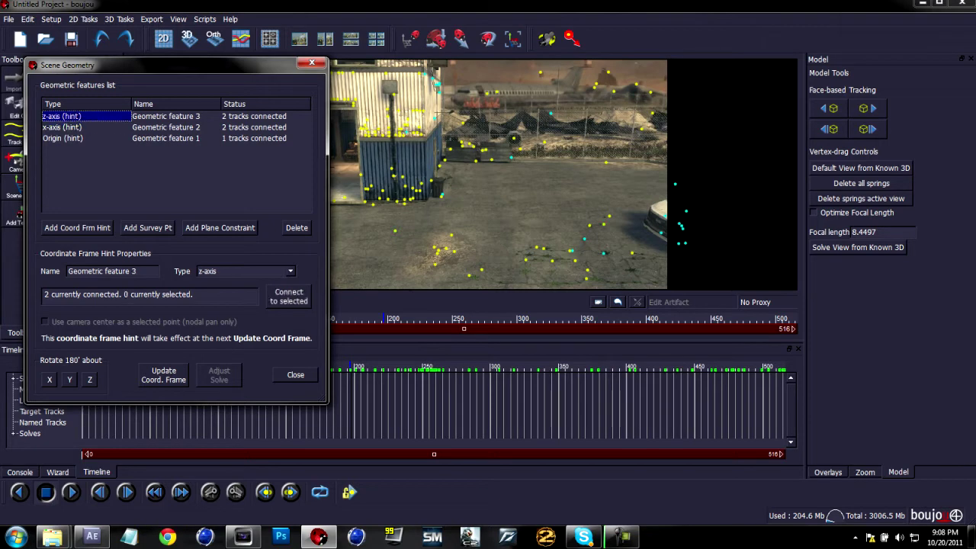
drag(183, 66, 117, 73)
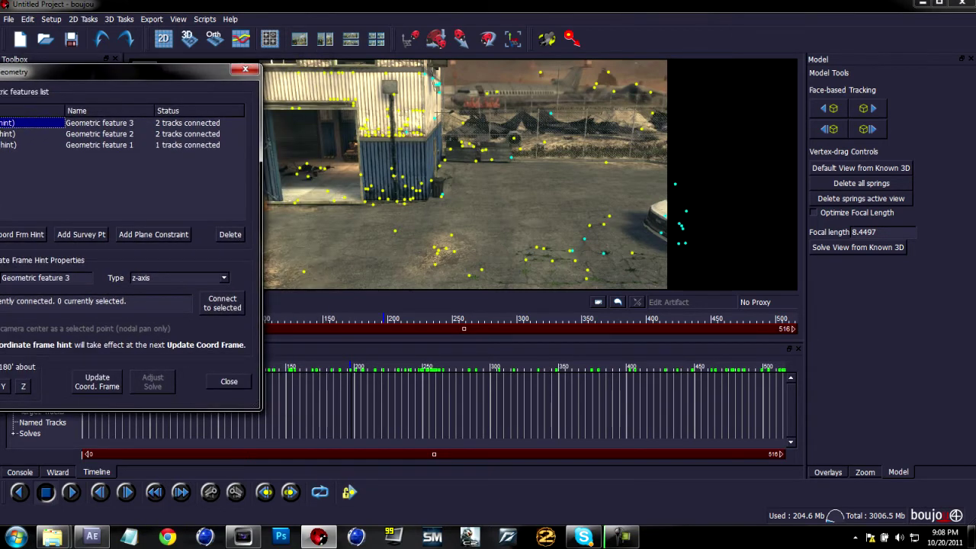
click(435, 264)
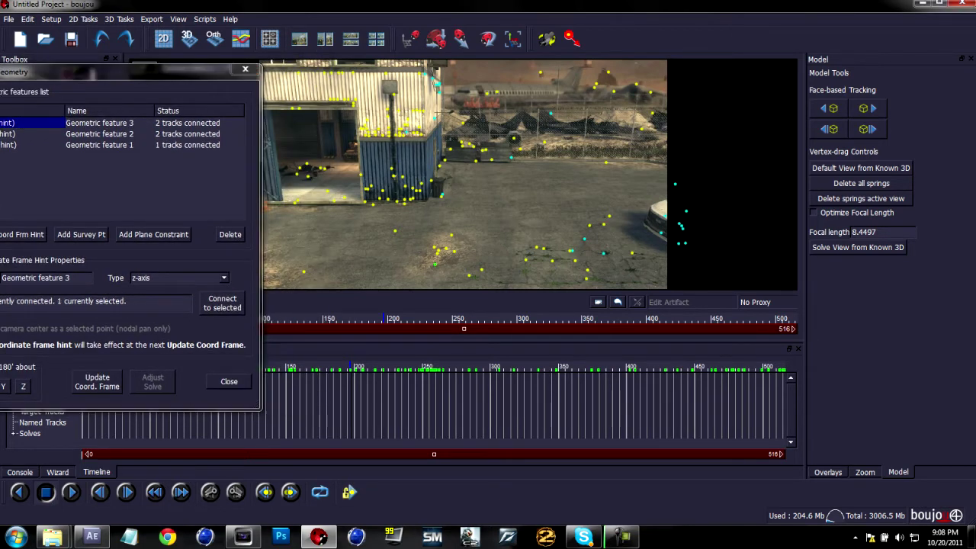
ctrl+click(441, 196)
drag(117, 73, 272, 70)
click(377, 302)
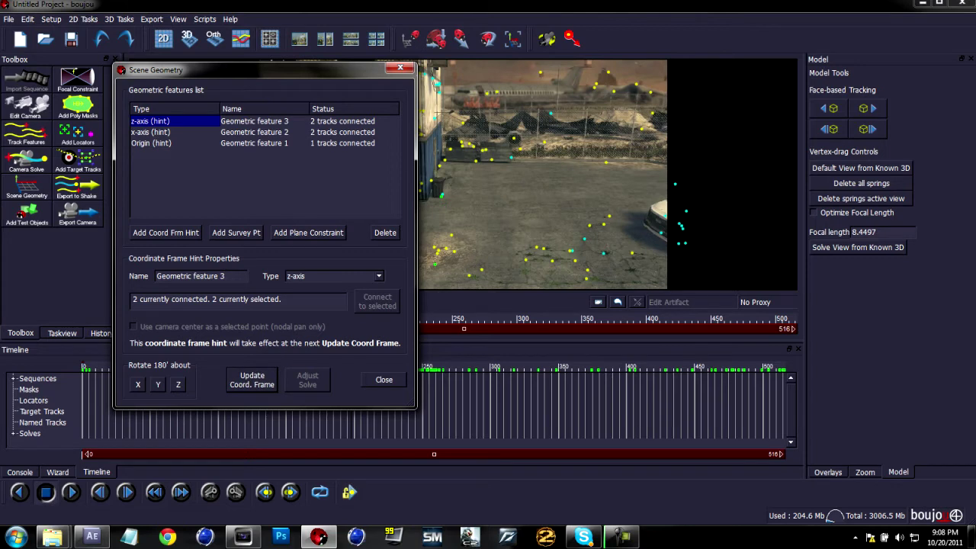
click(399, 67)
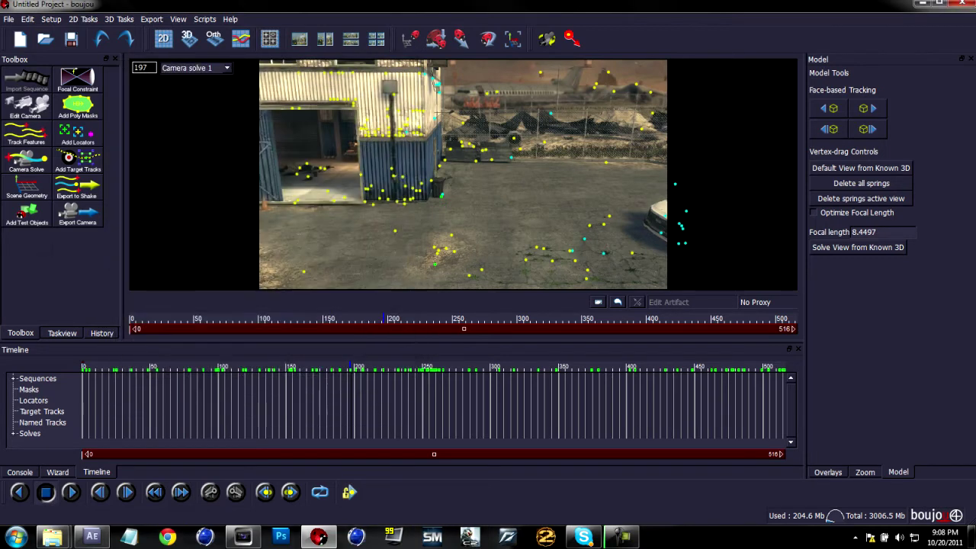
Check the coordinate frame with a temporary Ladybird test object across frames 197 to 286, and delete the object at frame 243.
click(27, 213)
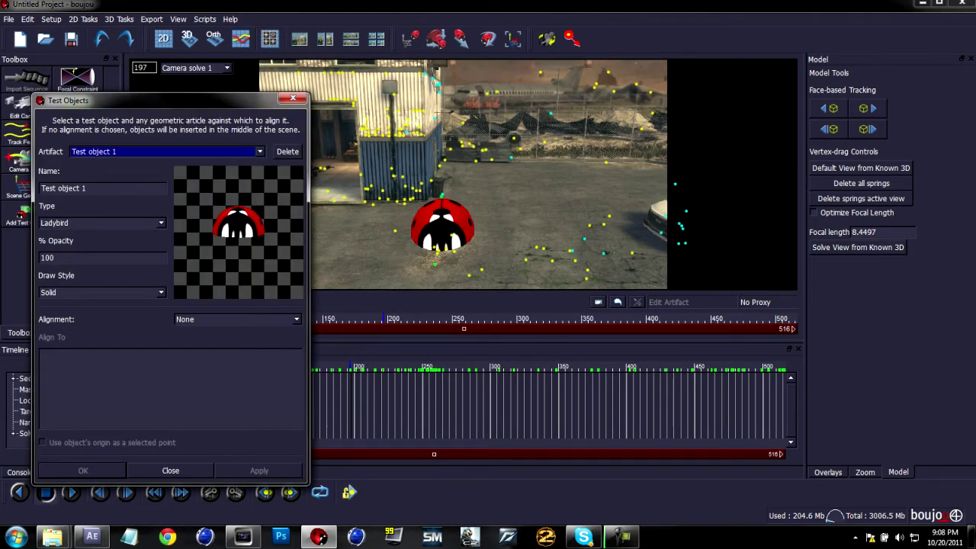
click(169, 471)
drag(350, 404, 231, 404)
drag(280, 113, 416, 113)
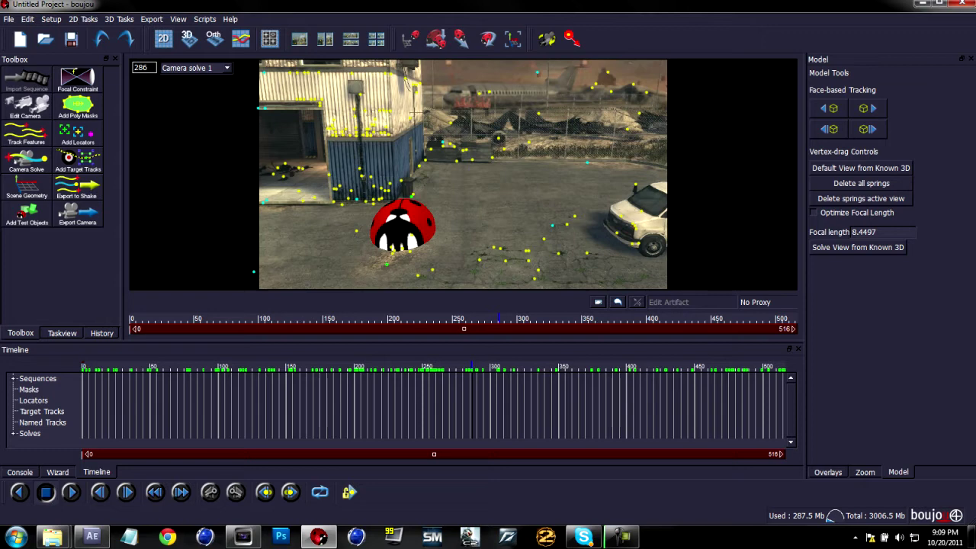
drag(483, 114, 432, 113)
drag(430, 320, 444, 319)
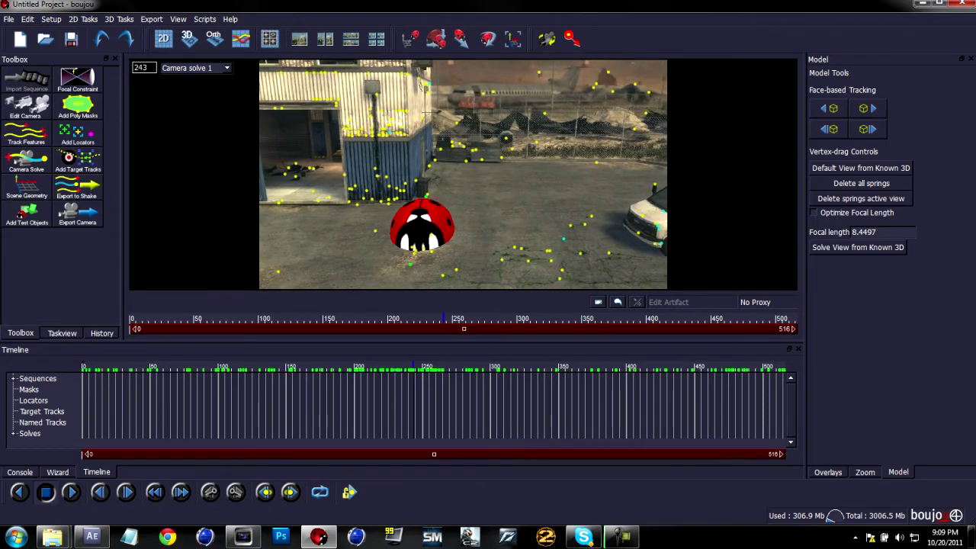
right_click(418, 213)
click(450, 313)
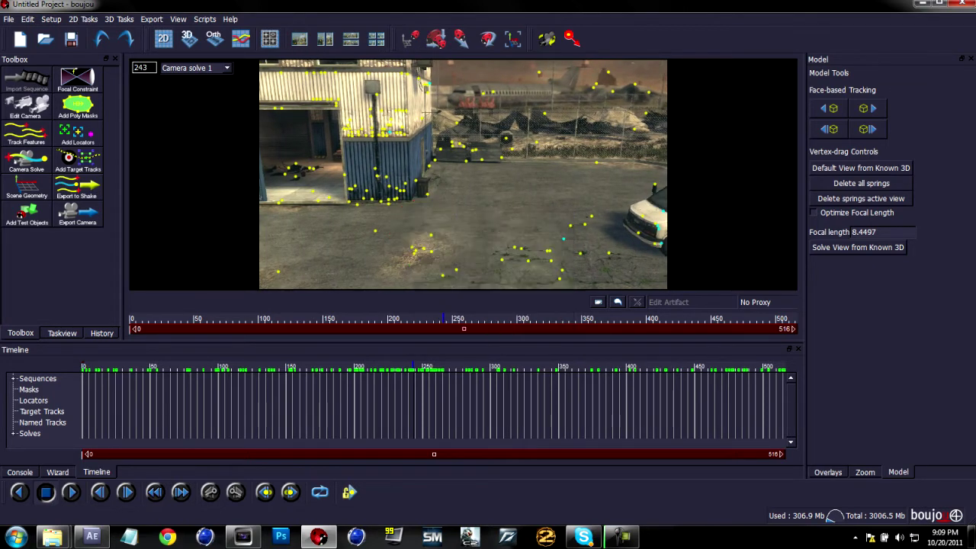
Start a camera export and browse to the oskk mulc folder in the Documents library as its destination.
click(152, 19)
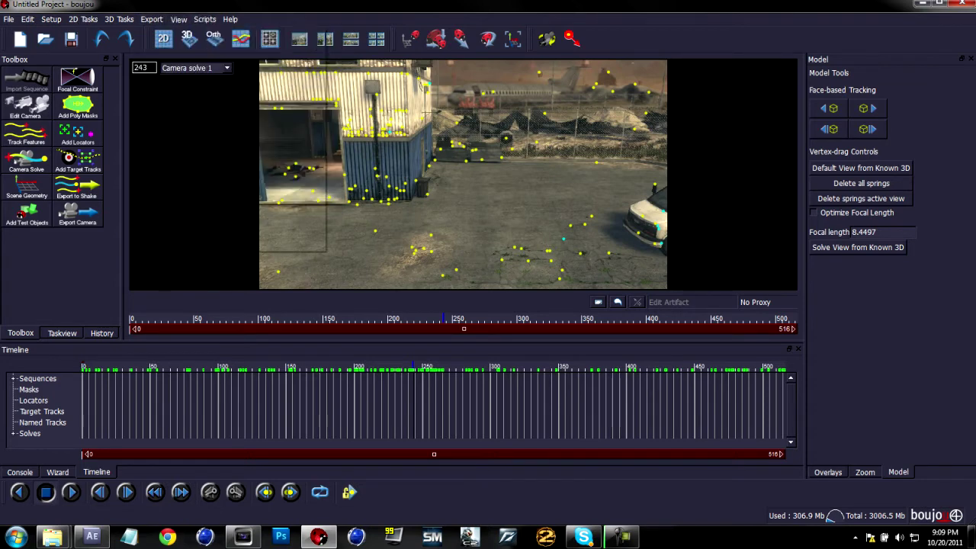
click(187, 33)
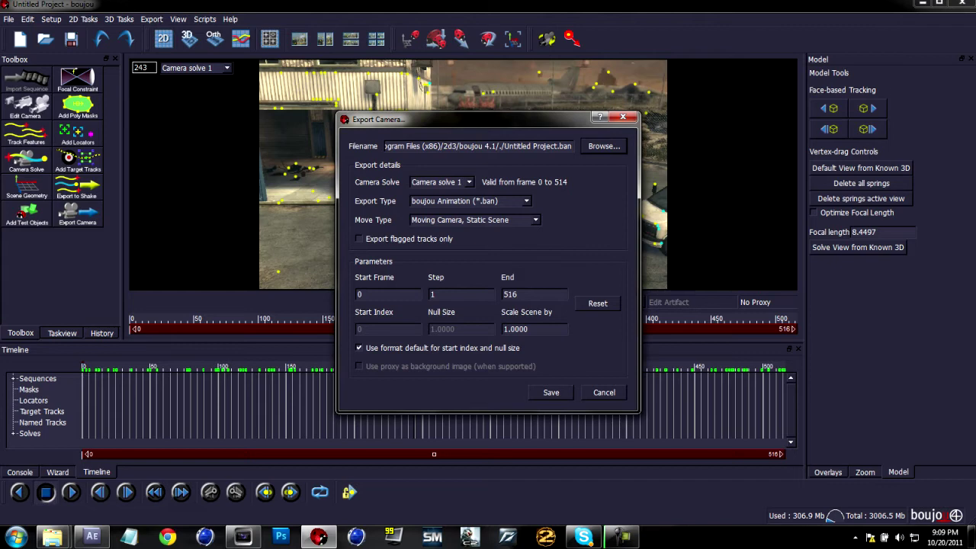
click(604, 146)
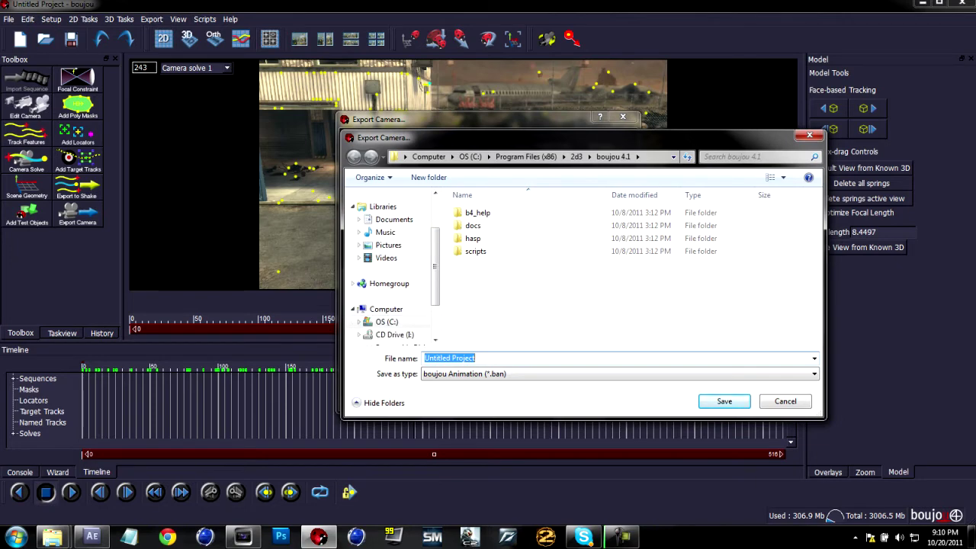
click(383, 206)
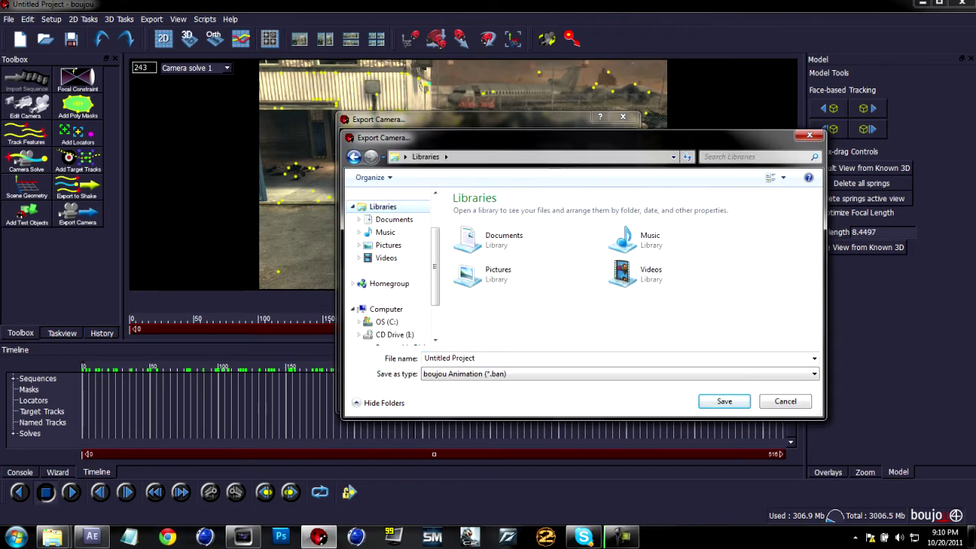
double_click(488, 239)
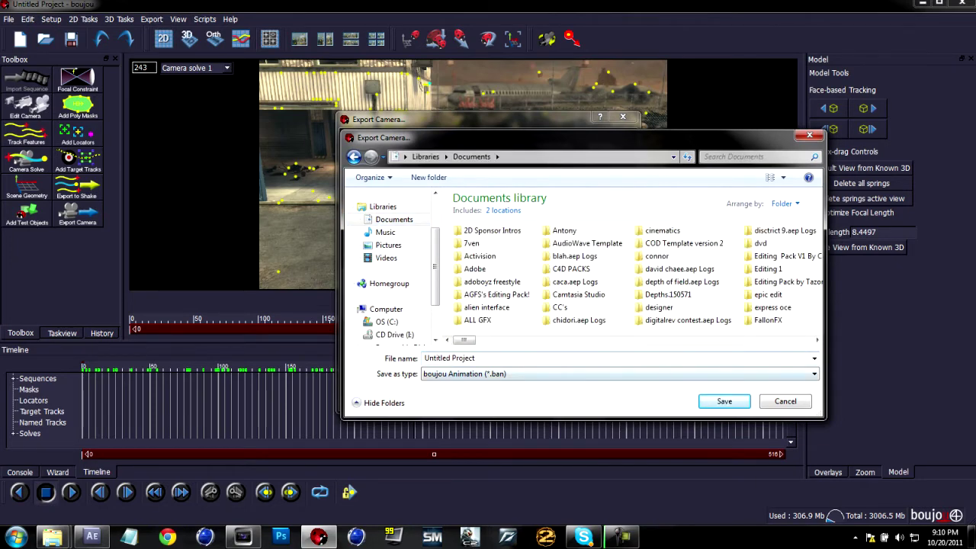
click(816, 340)
click(816, 340)
click(817, 340)
click(816, 340)
click(816, 340)
click(816, 340)
click(816, 340)
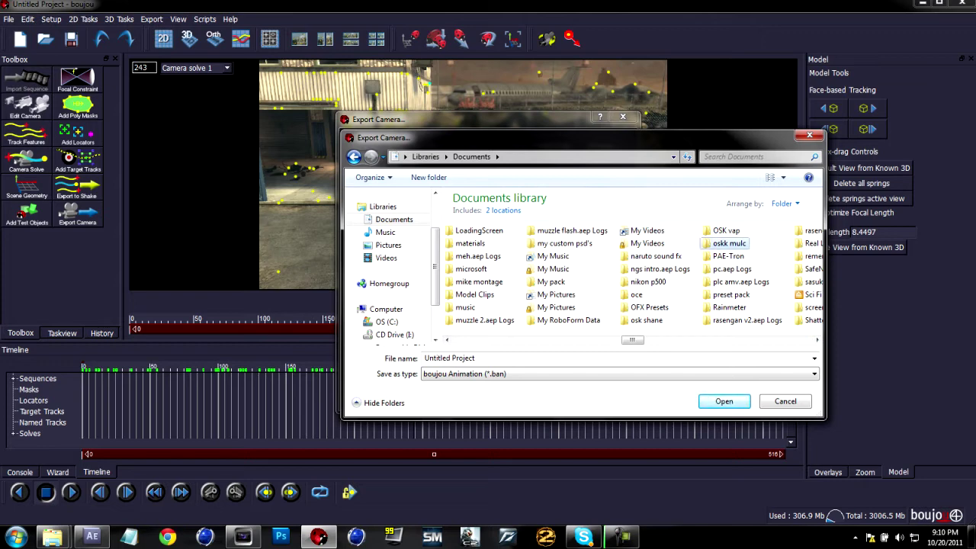
double_click(725, 243)
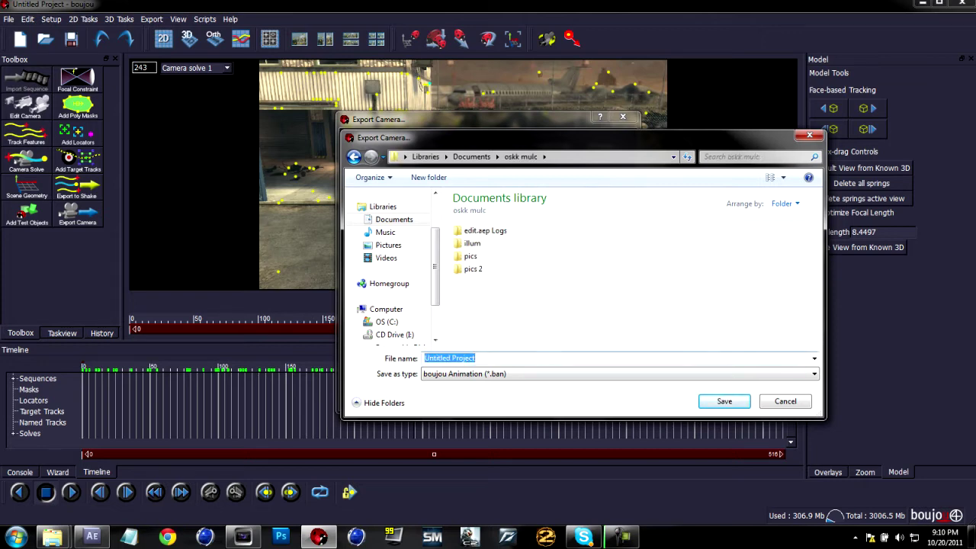
Name the export file tracked 2 and set its type to Cinema 4D (*.c4d).
text(tracked)
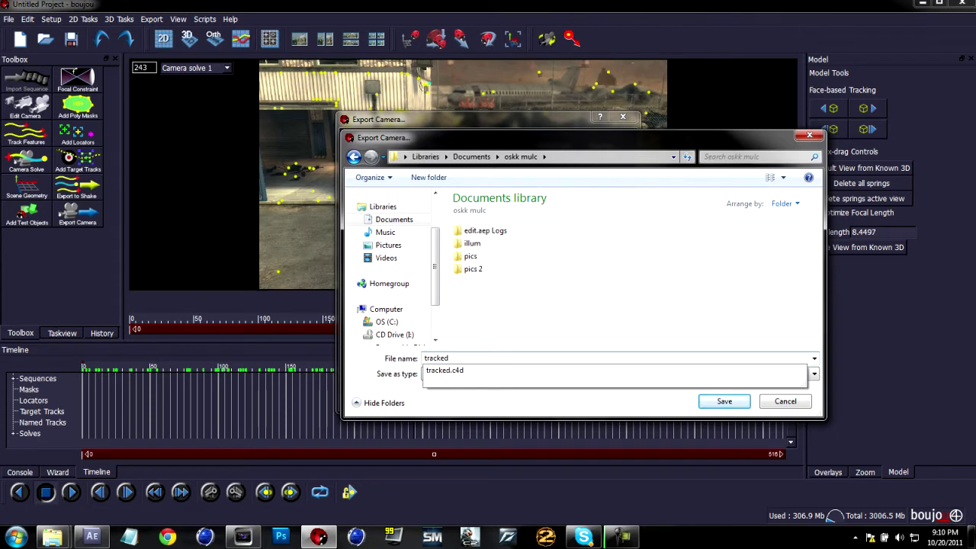
text( 2)
click(495, 373)
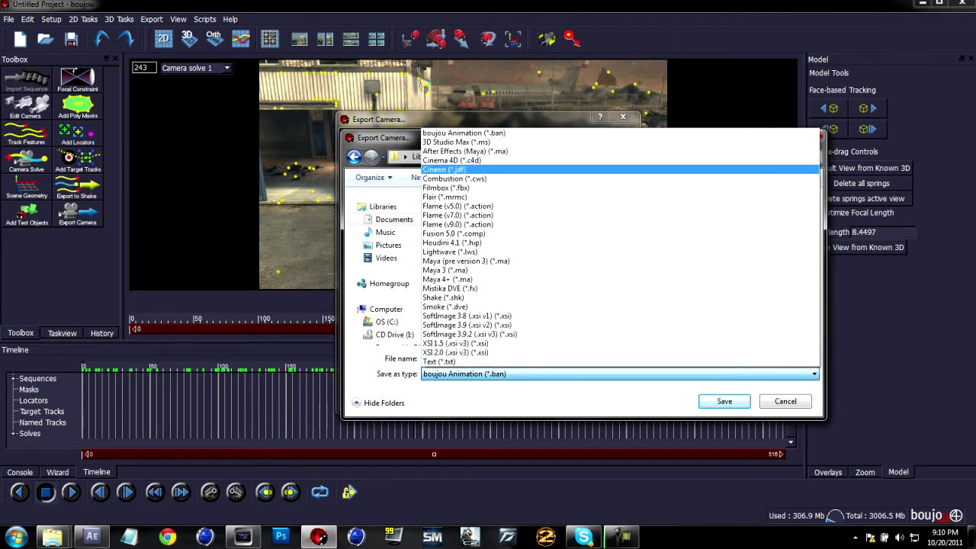
click(472, 160)
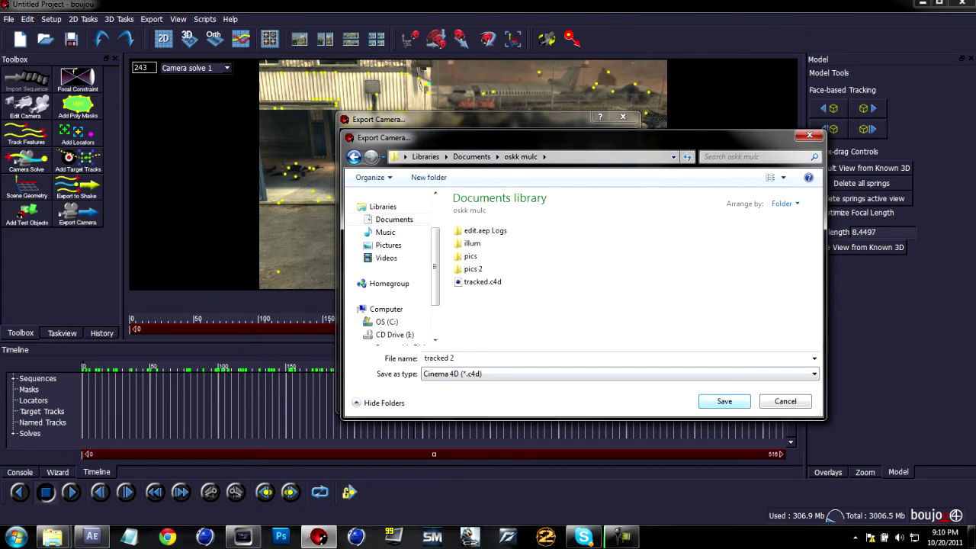
key(Return)
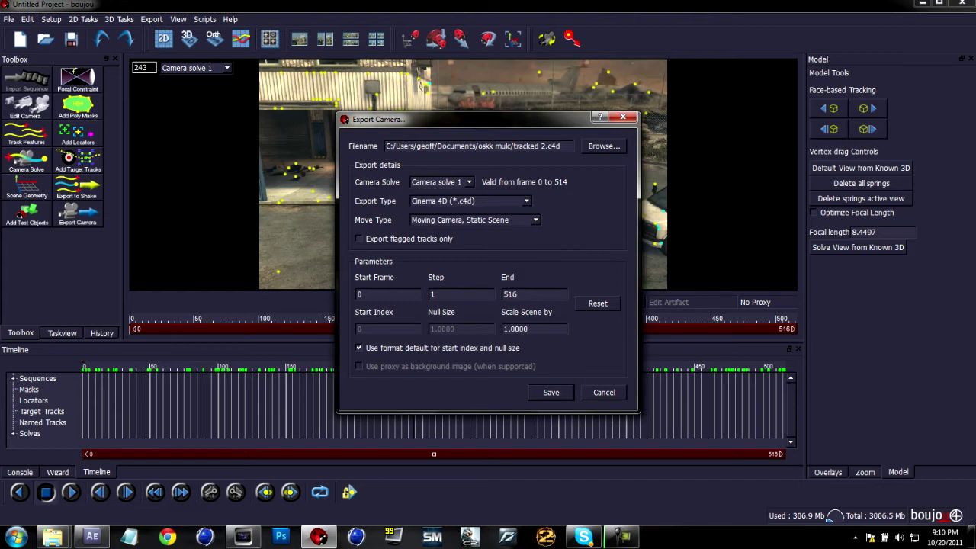
Set the scene scale to 100 and export the camera.
drag(529, 329, 503, 329)
text(100)
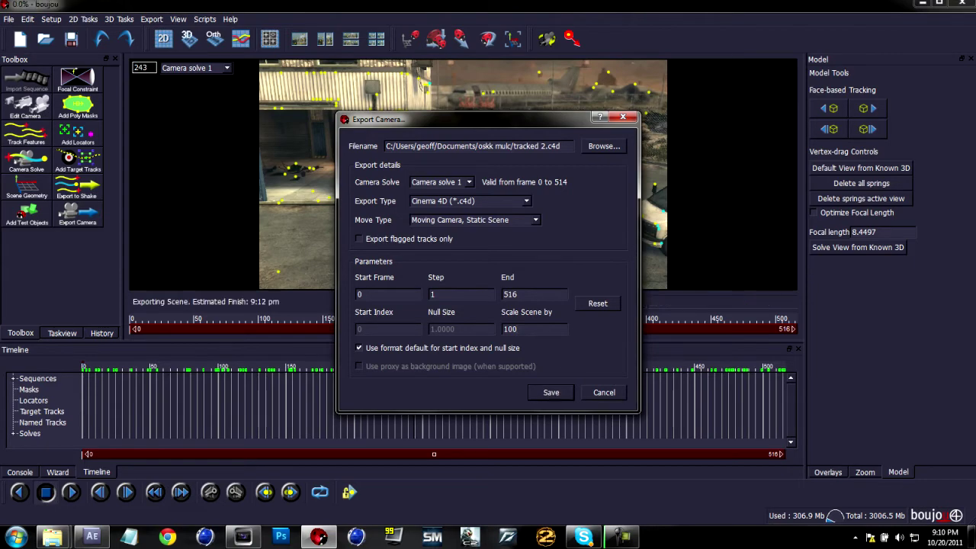
key(Return)
Switch to Cinema 4D and open tracked 2.c4d from the oskk mulc folder in Documents, accepting the default import settings.
click(924, 4)
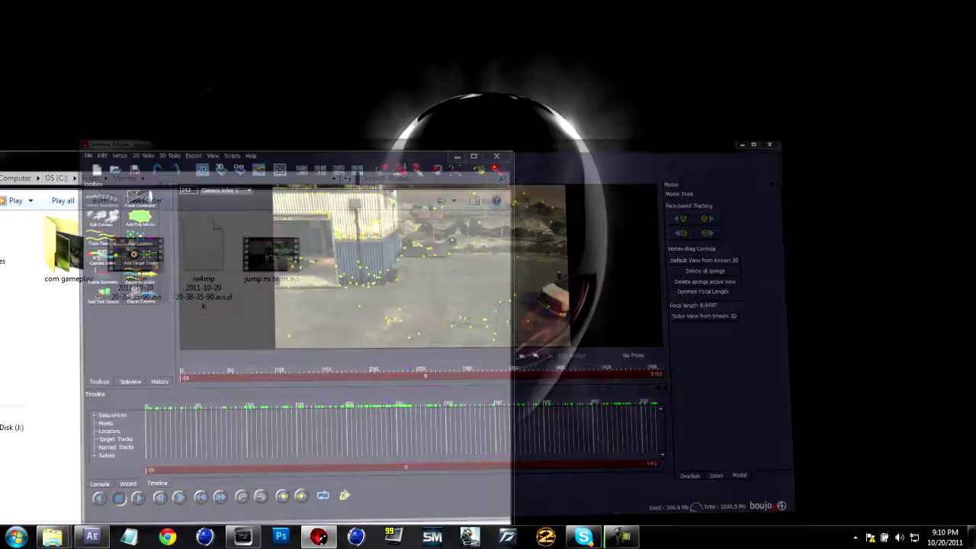
click(456, 156)
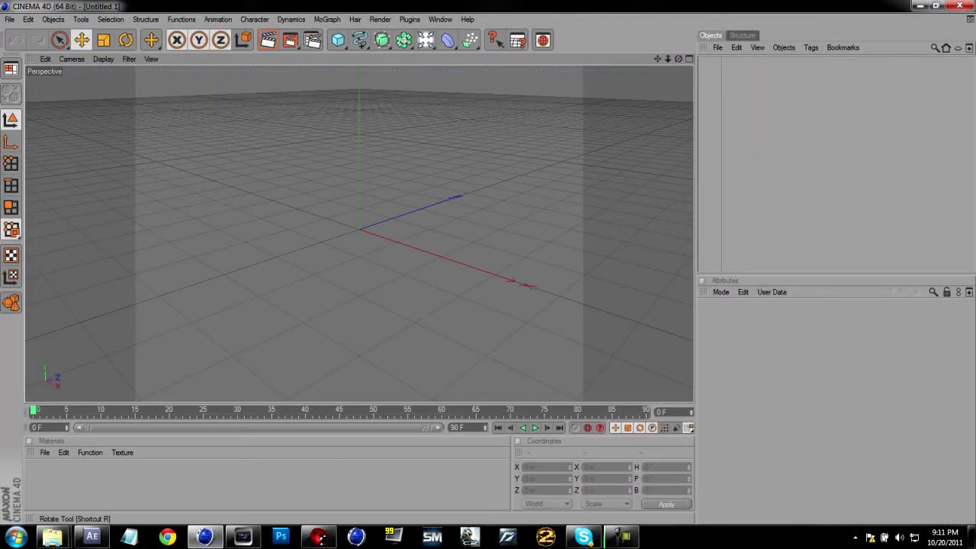
click(9, 19)
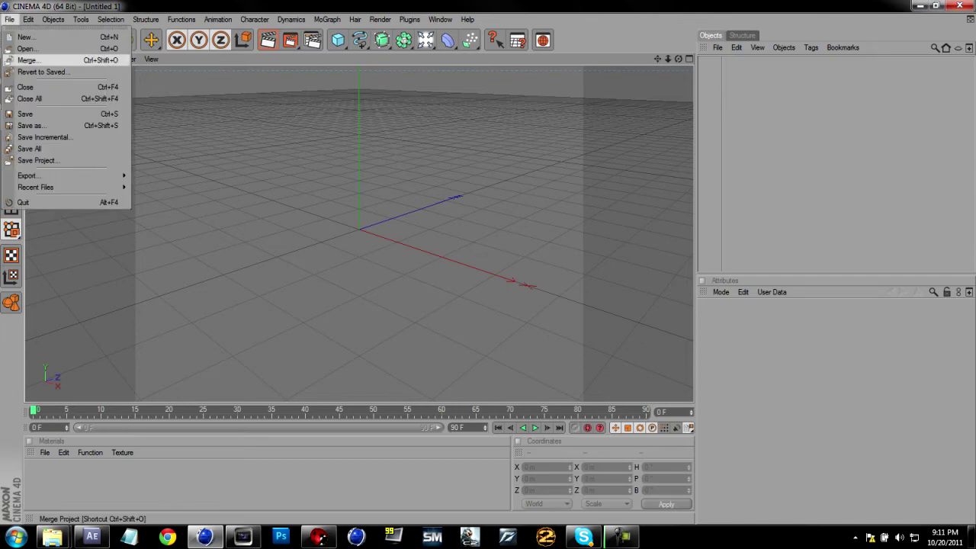
click(29, 48)
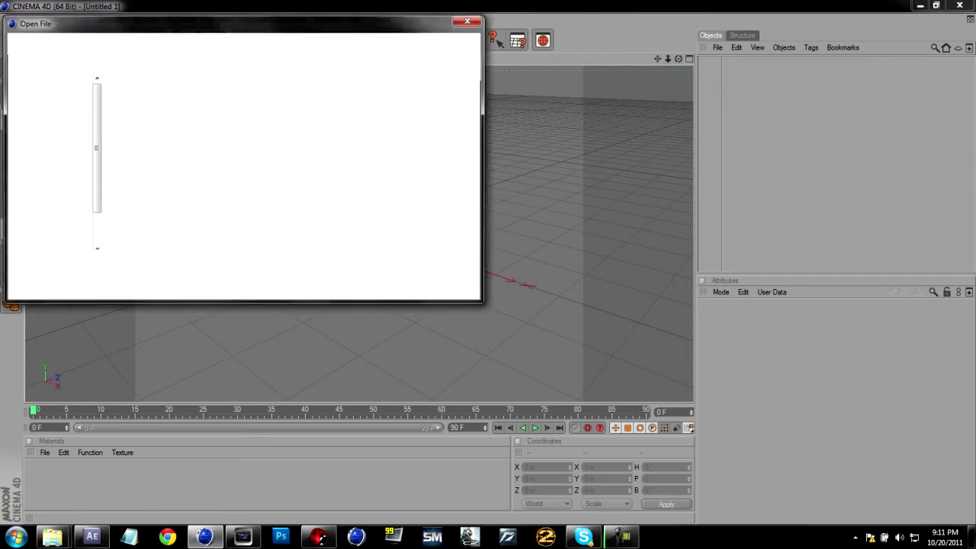
click(54, 160)
scroll(298, 172, right, 5)
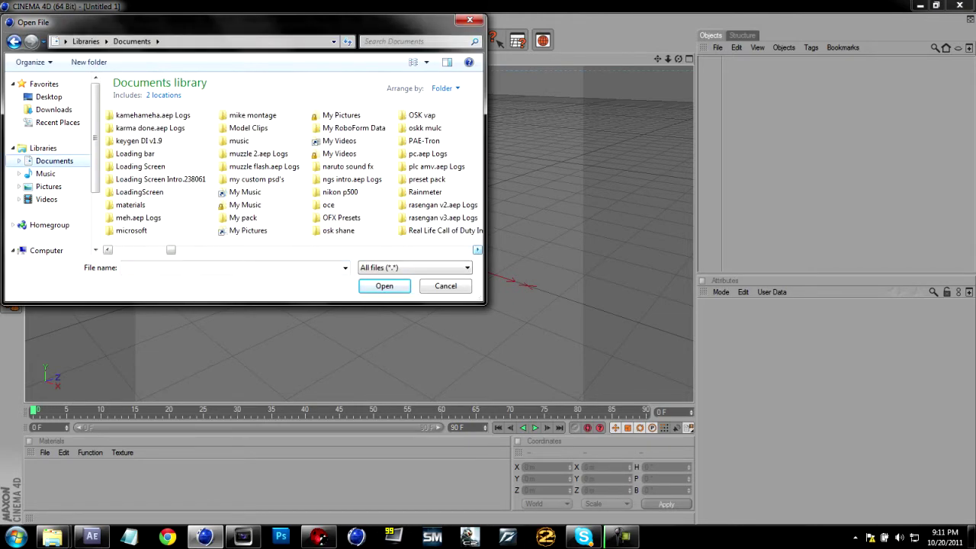
scroll(262, 128, right, 3)
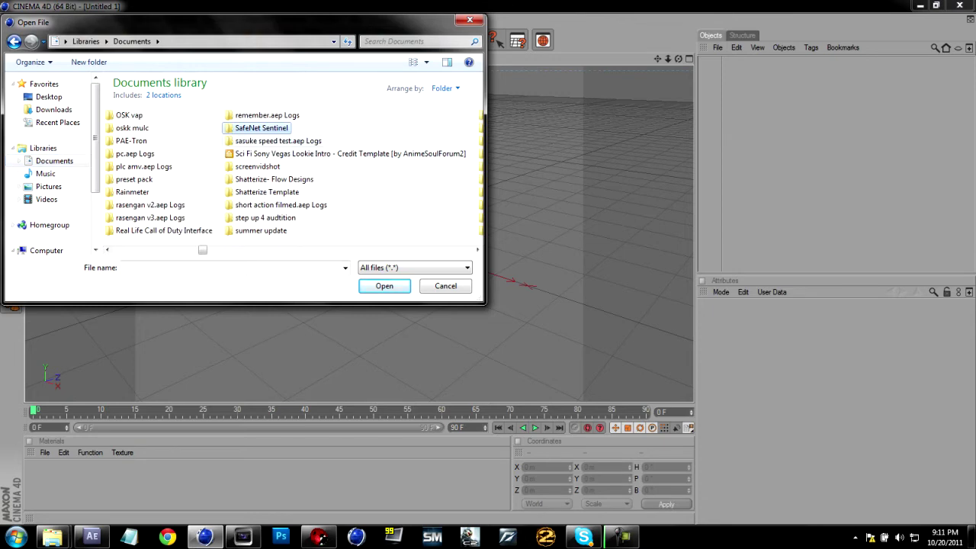
double_click(131, 127)
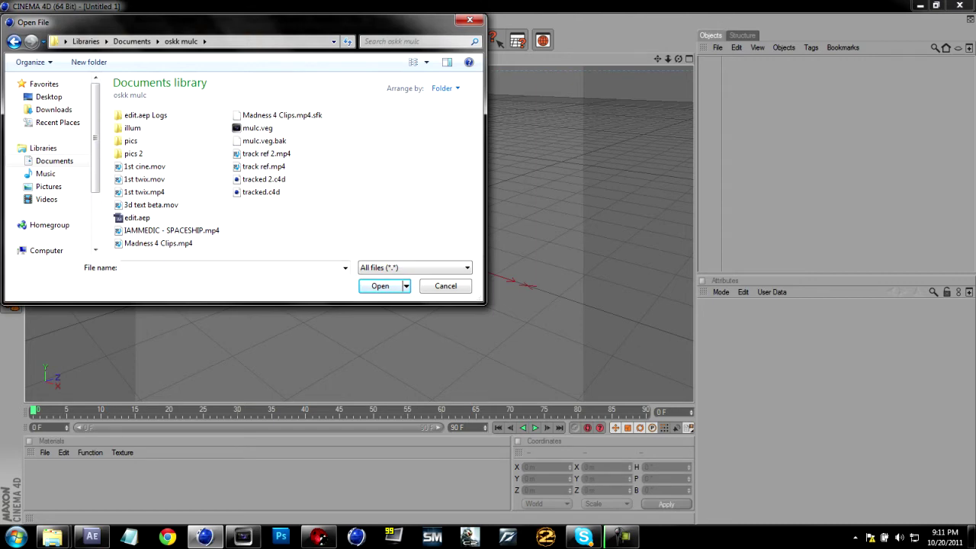
click(263, 179)
click(380, 286)
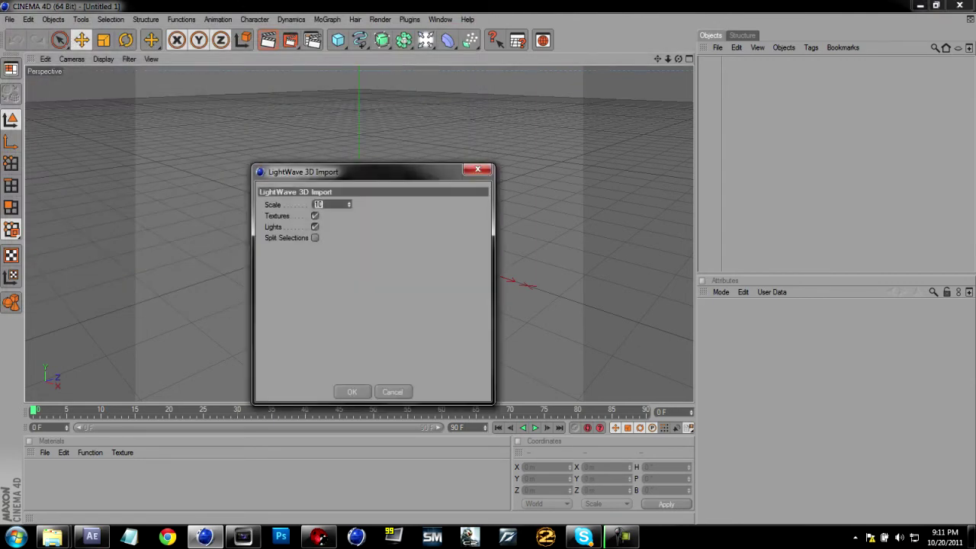
key(Return)
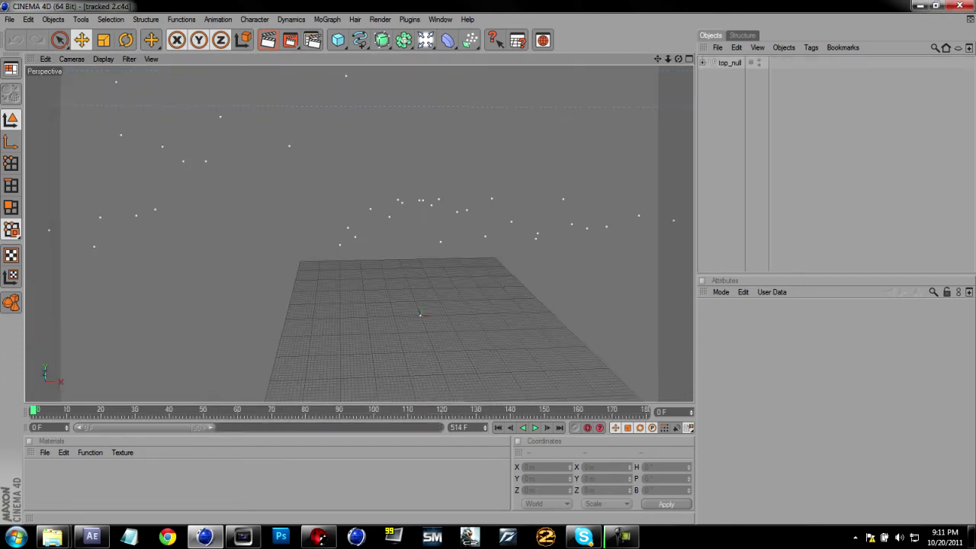
Play the imported scene to examine the camera motion, and return to frame 0.
key(F8)
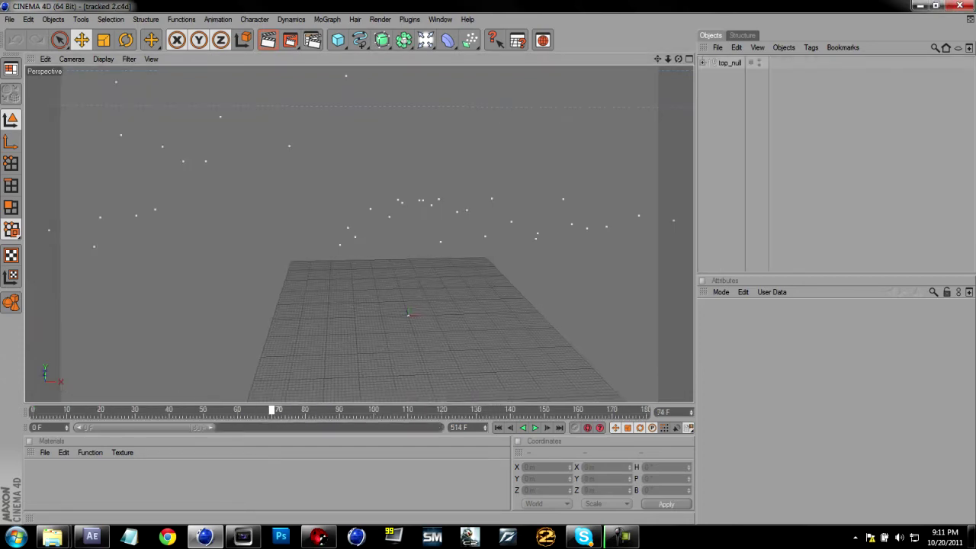
drag(248, 410, 32, 410)
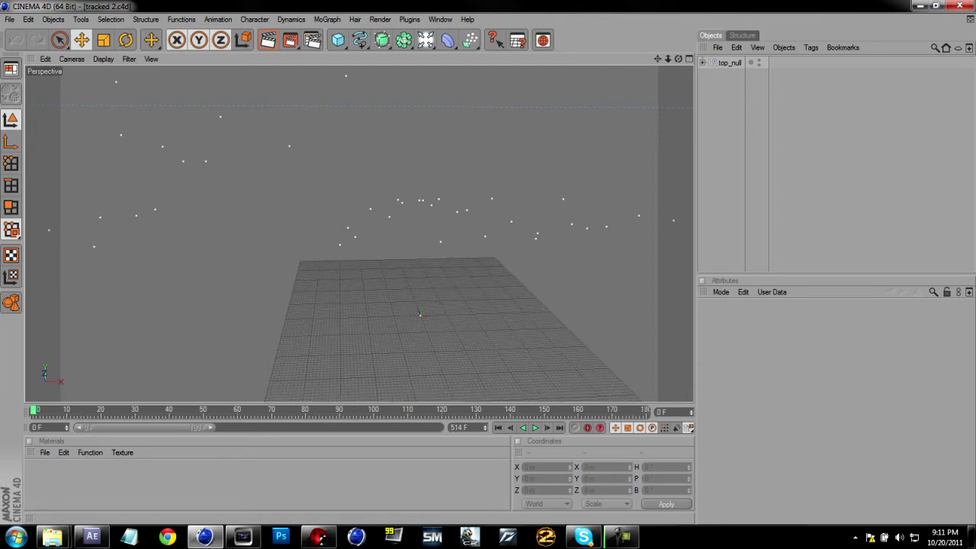
Add a Background object to the scene and create a new material.
drag(426, 39, 465, 140)
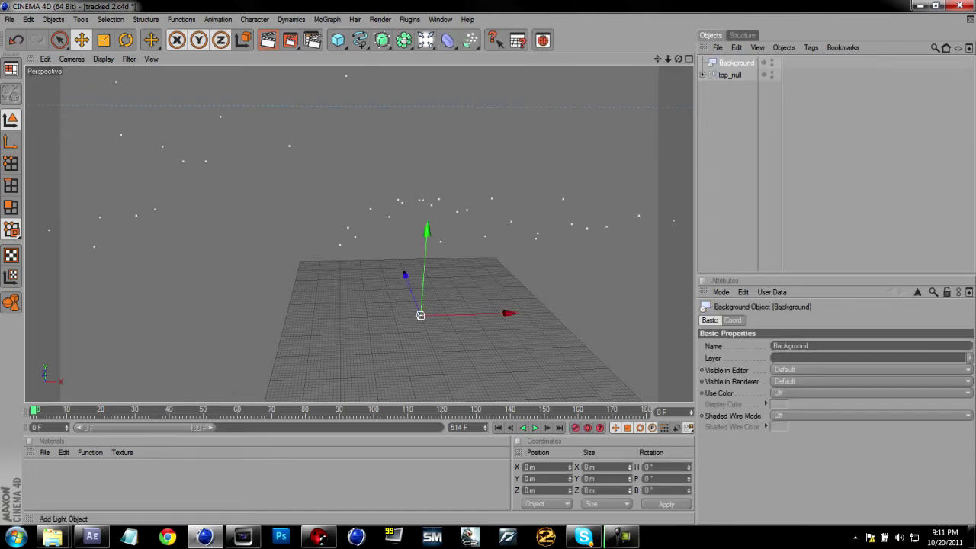
click(426, 39)
drag(425, 40, 467, 171)
double_click(191, 486)
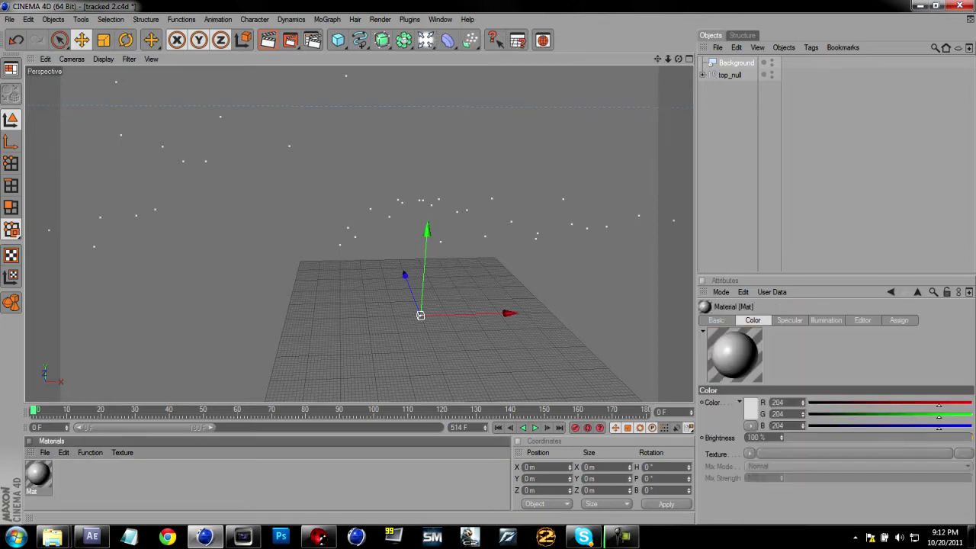
Load track ref 2_00000.jpg from the pics 2 folder as the new material's color texture.
double_click(38, 474)
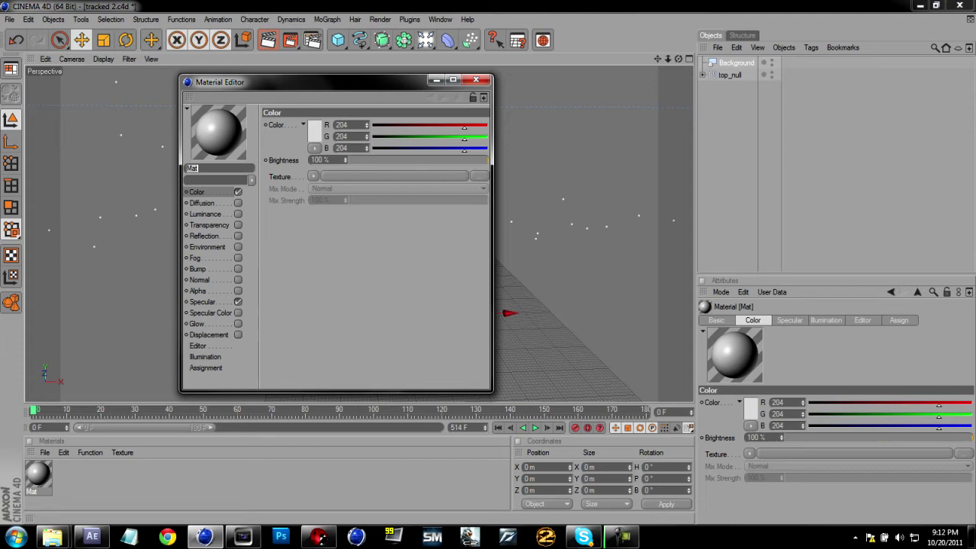
click(313, 176)
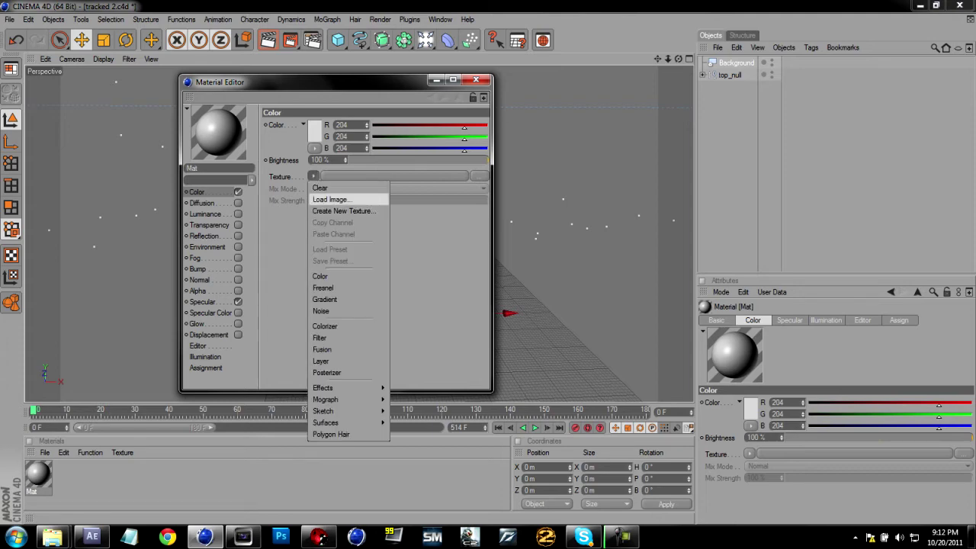
click(336, 198)
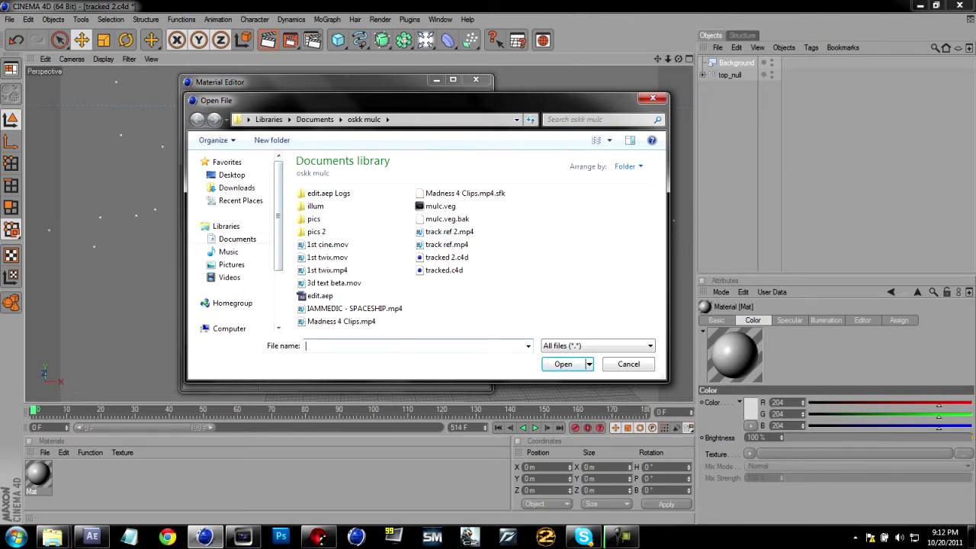
double_click(317, 231)
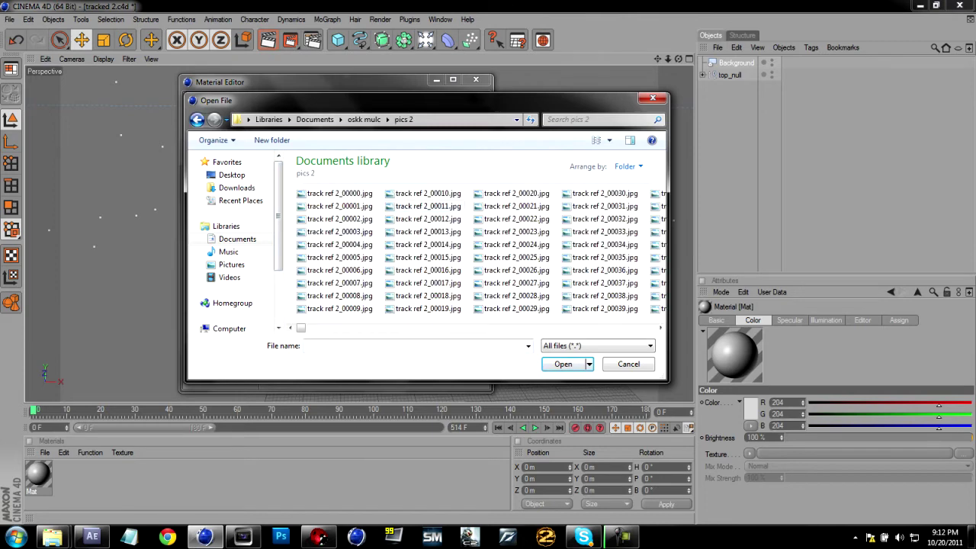
click(340, 193)
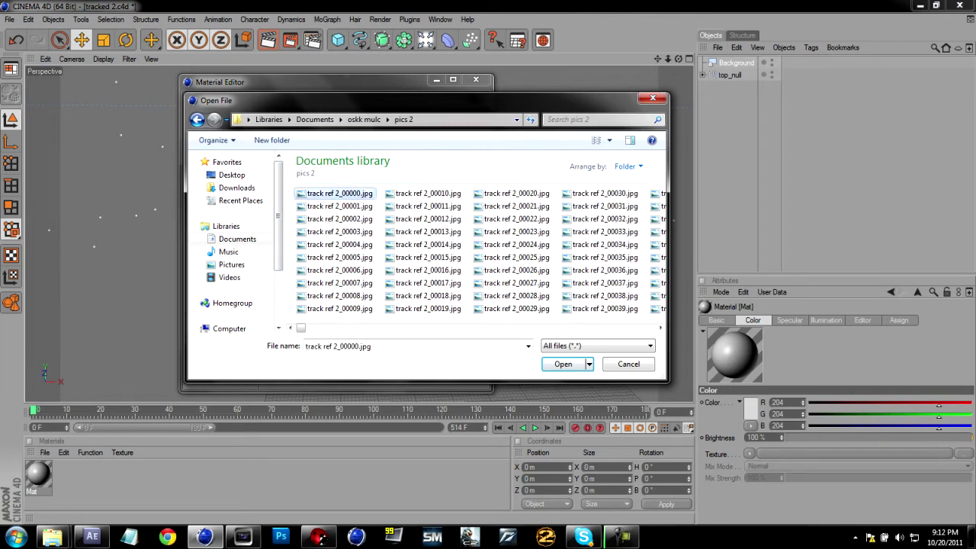
key(Return)
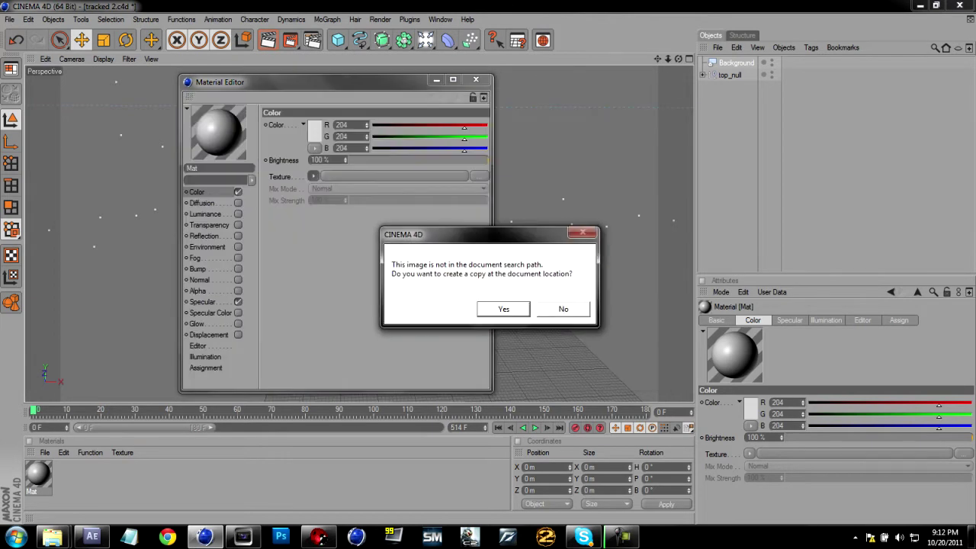
click(505, 311)
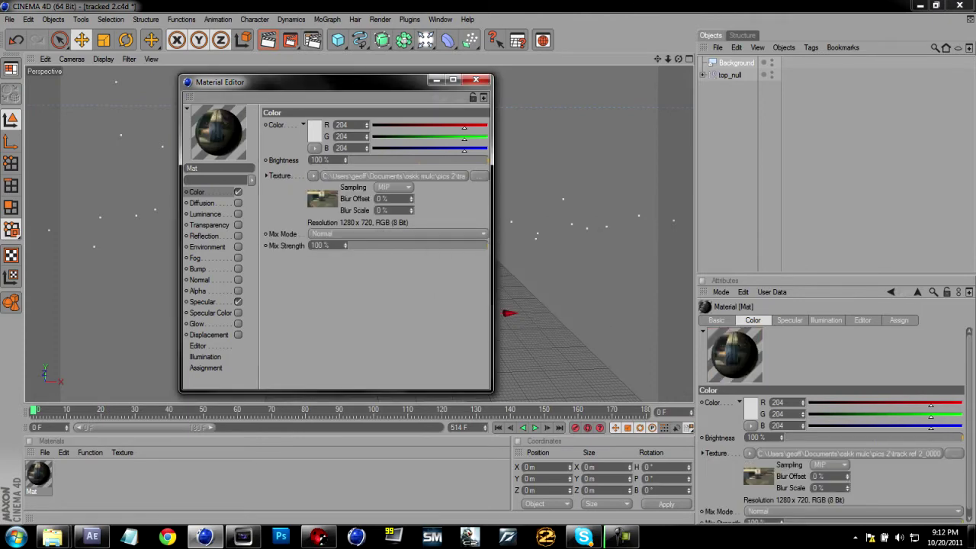
Calculate the color texture's animation timing for movie frames 0 to 516 at frame rate 60, and close the Material Editor.
click(321, 199)
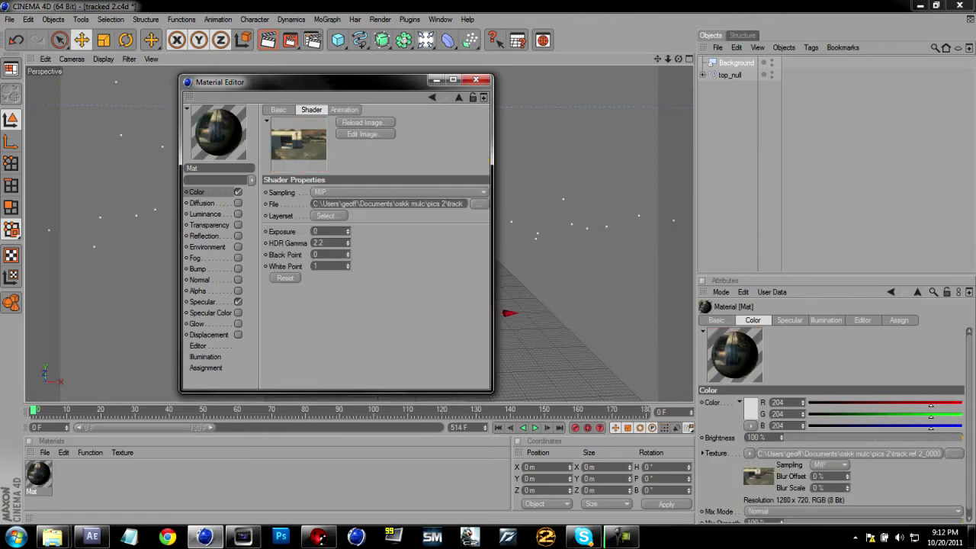
click(344, 109)
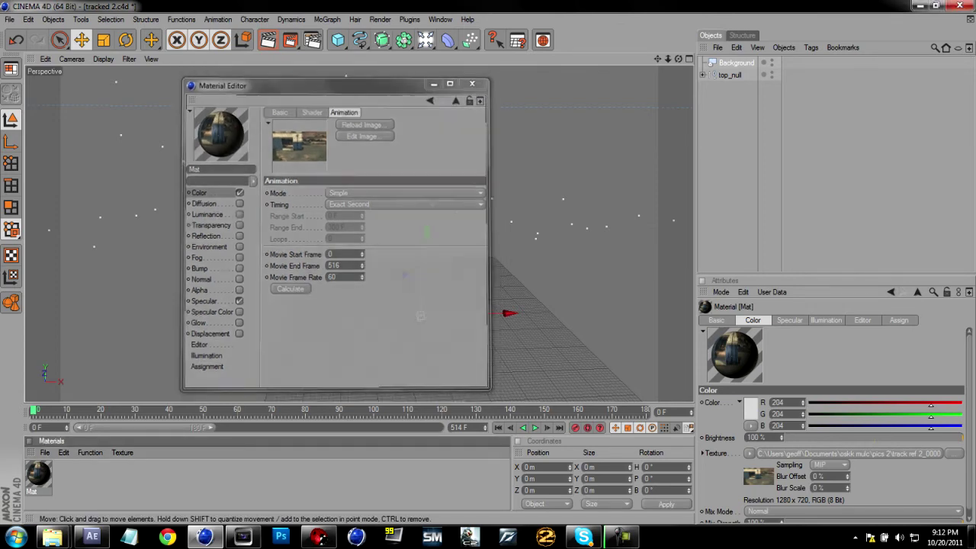
click(476, 79)
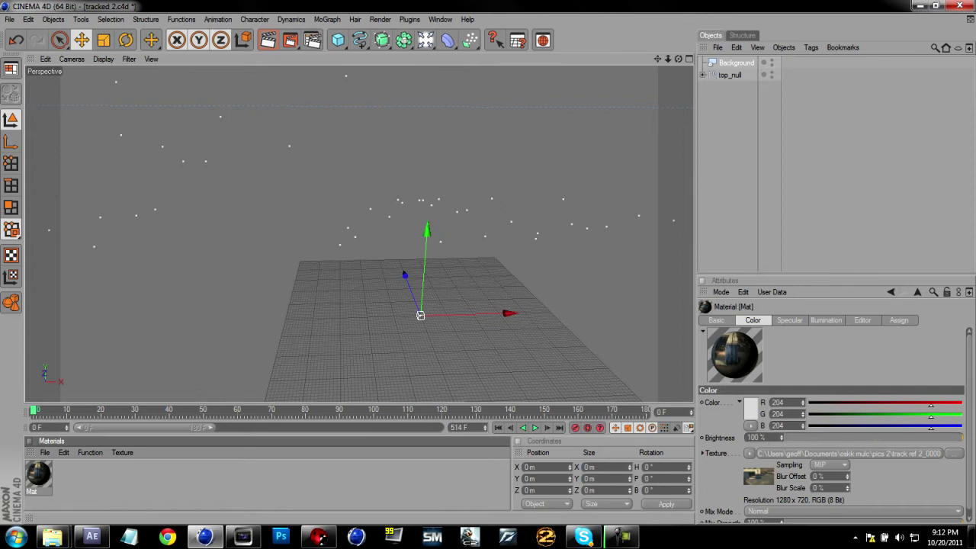
Apply the new material to the Background object, expand the visible timeline range to frame 514, and scrub through to the last frame.
drag(38, 474, 733, 63)
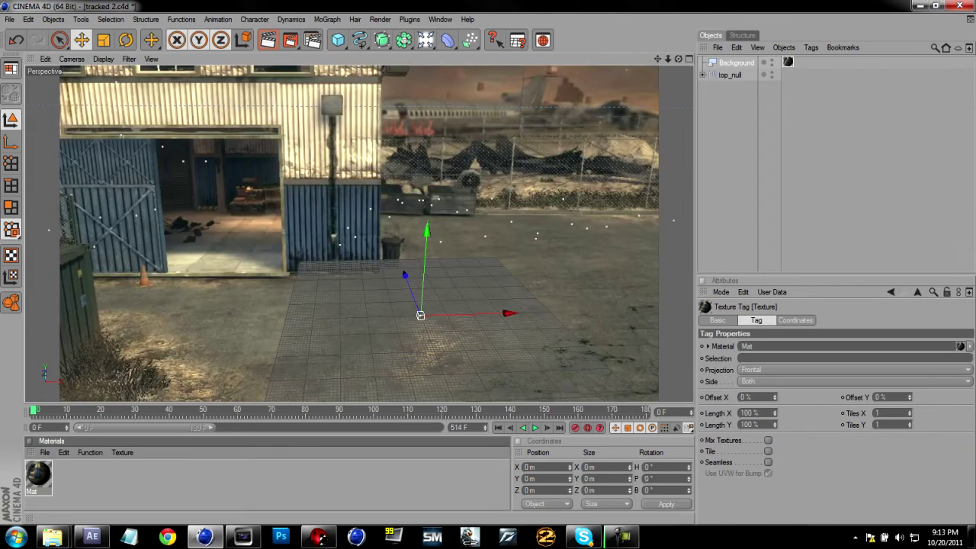
drag(212, 427, 439, 426)
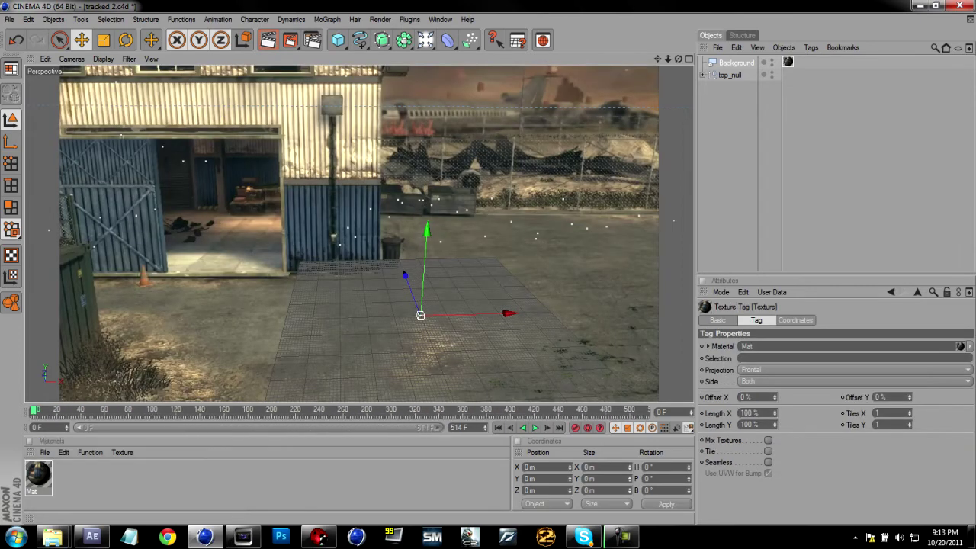
drag(34, 411, 647, 410)
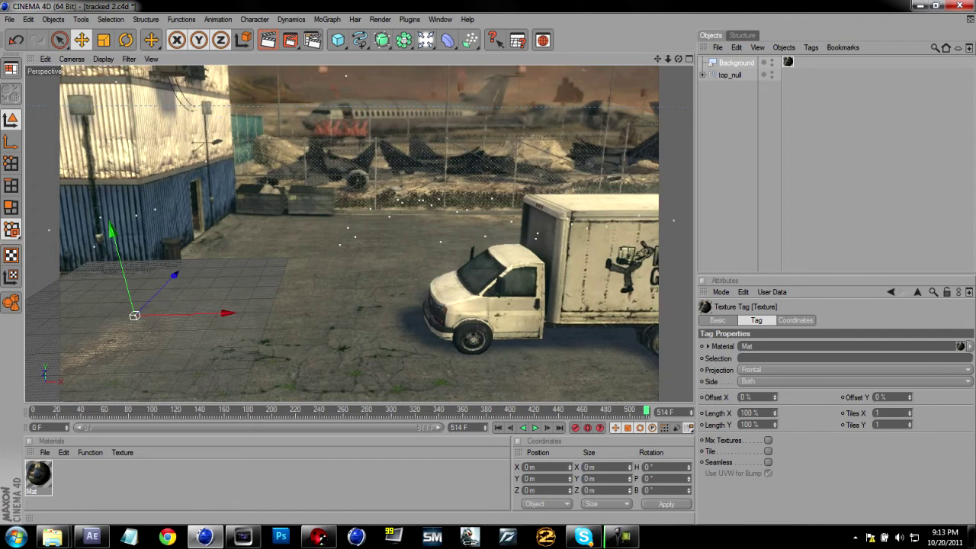
Switch to After Effects and go to the last frame of the track ref 2 composition to check the clip length.
click(91, 536)
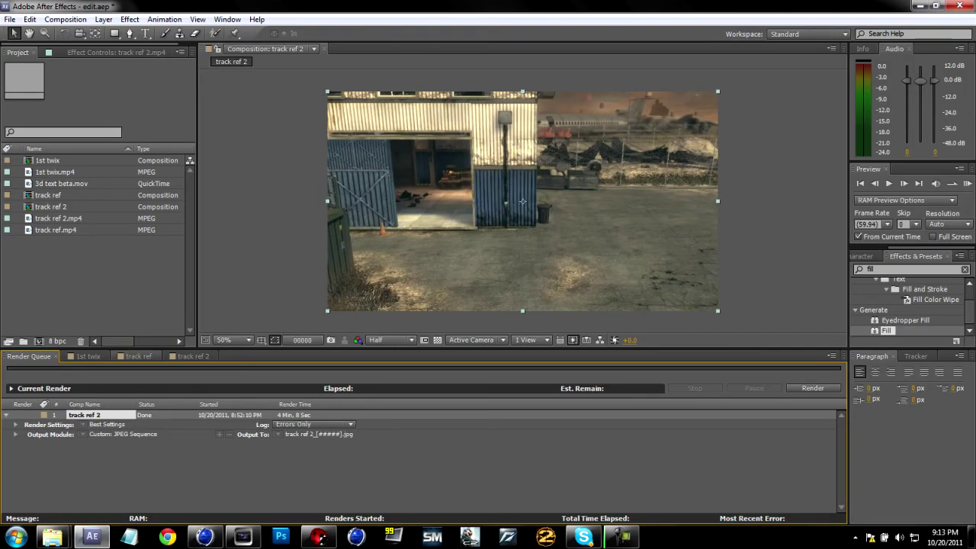
click(193, 356)
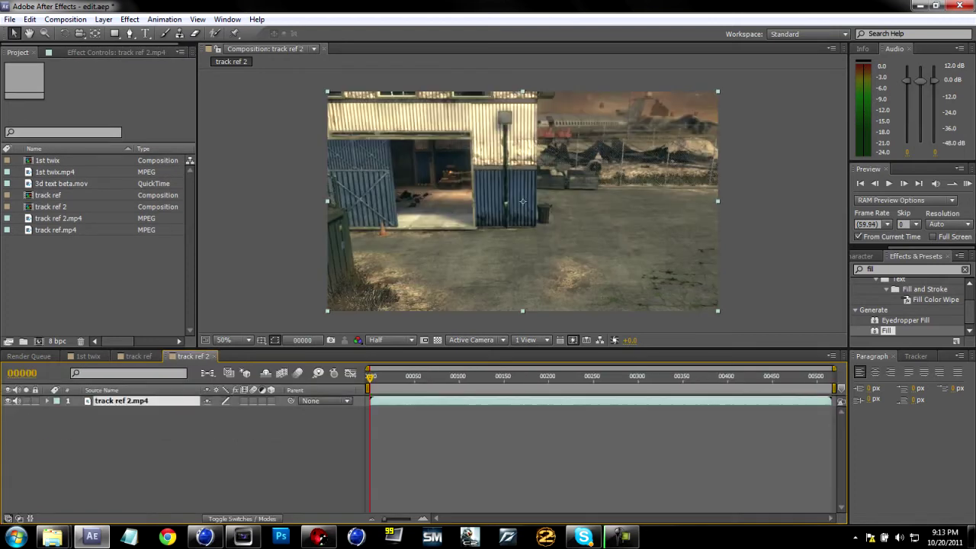
key(End)
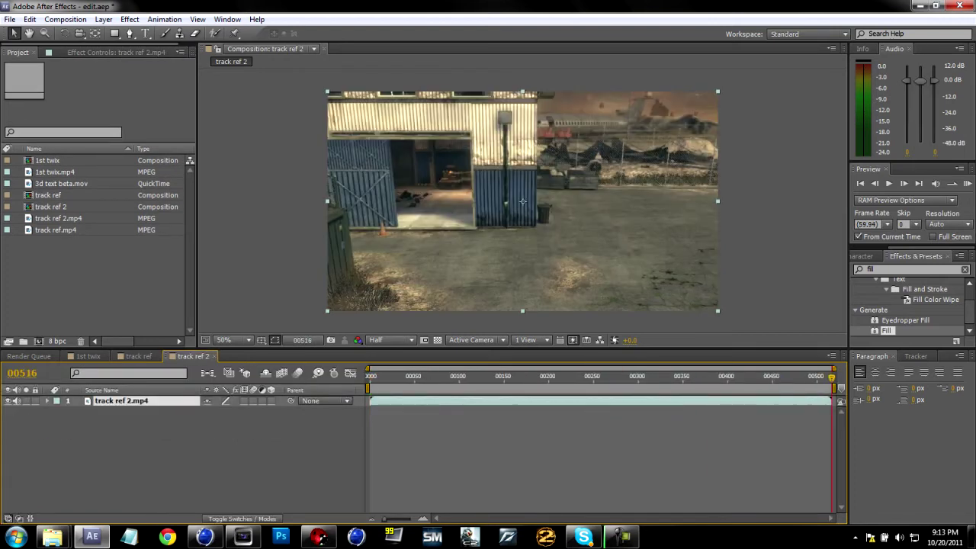
click(875, 184)
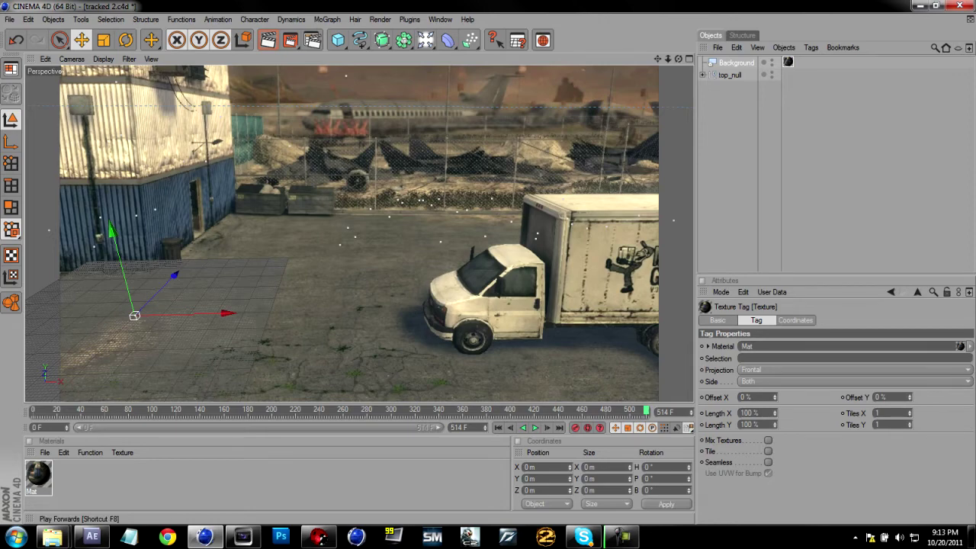
In Cinema 4D, step through single frames at the end of the timeline and scrub back to frame 0 to examine the track.
click(547, 427)
click(547, 427)
click(547, 427)
click(547, 428)
click(546, 428)
click(546, 428)
click(547, 427)
click(546, 428)
click(547, 428)
click(547, 428)
click(546, 428)
drag(648, 410, 33, 410)
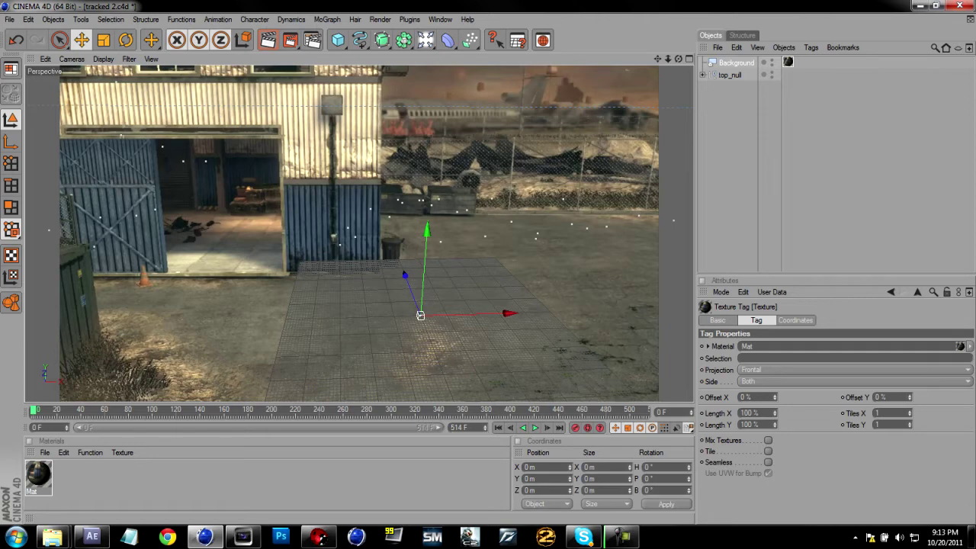
Add a MoGraph Text object to the scene and select its placeholder text for replacement.
click(327, 19)
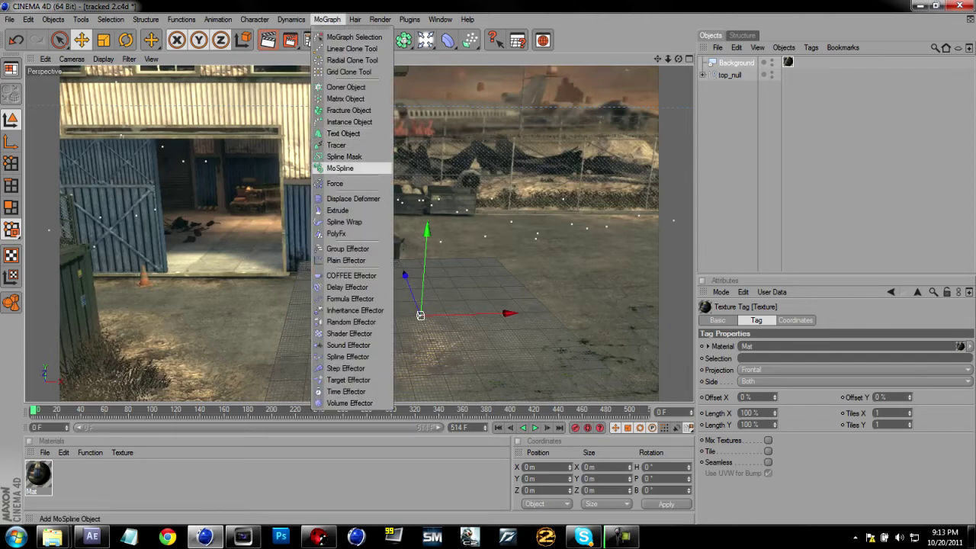
click(343, 133)
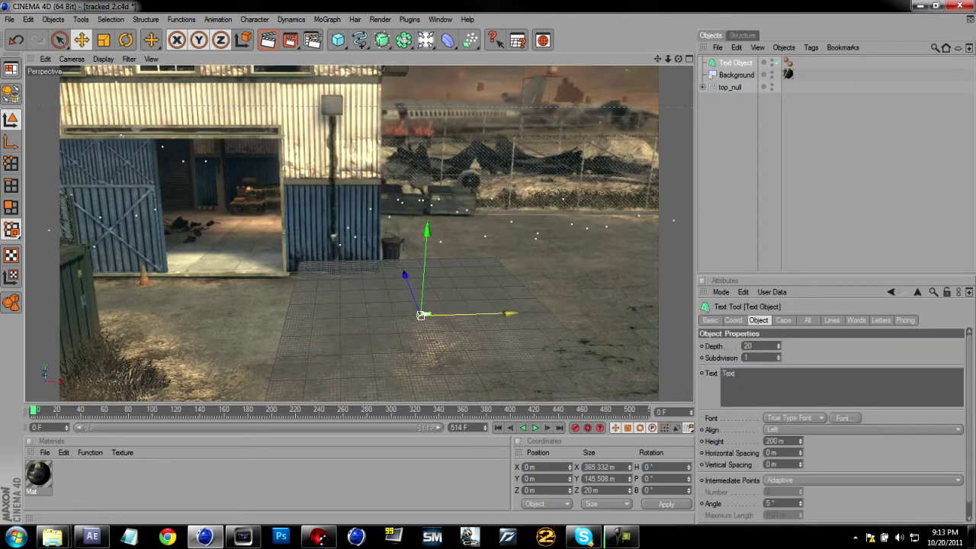
double_click(729, 373)
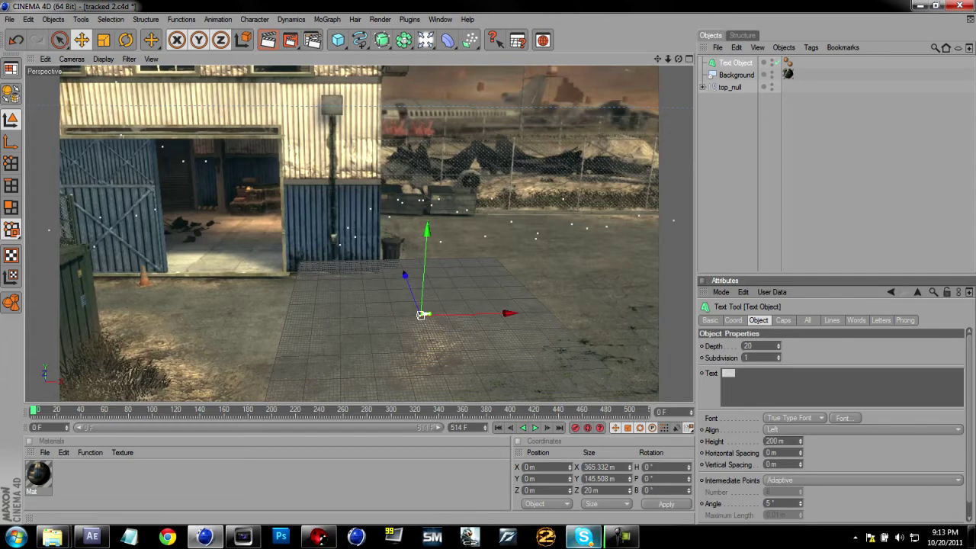
Search for the clip owner's contact in Skype, read back through the chat history, and return to Cinema 4D.
click(583, 537)
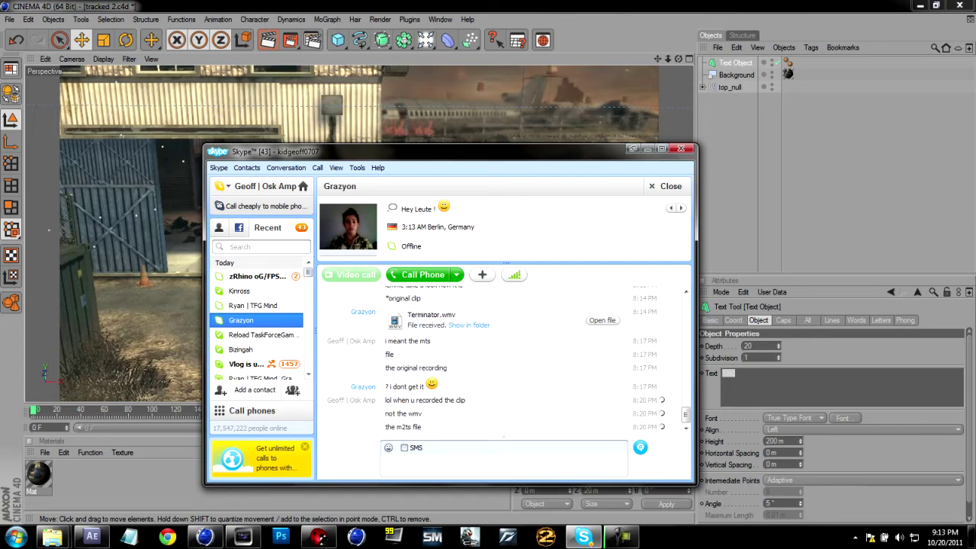
text(mulc)
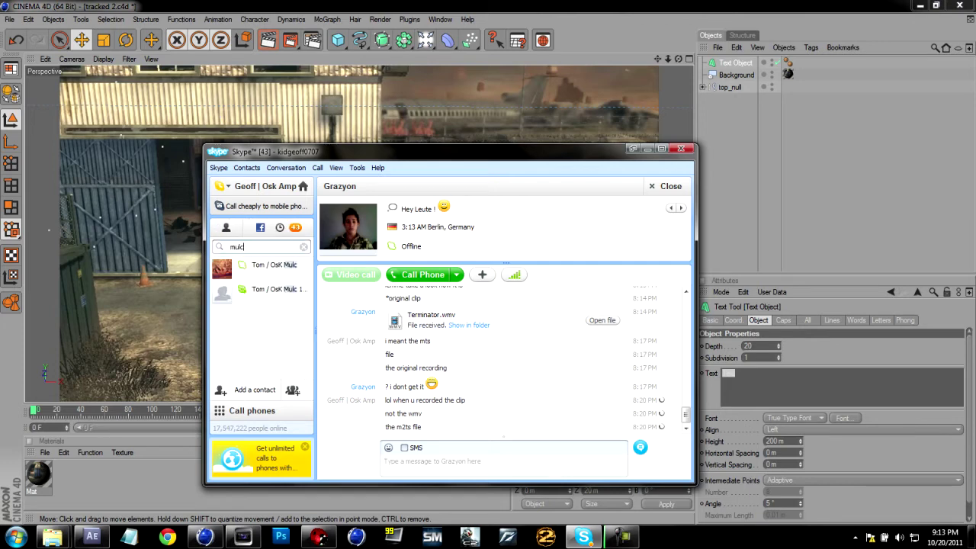
click(289, 265)
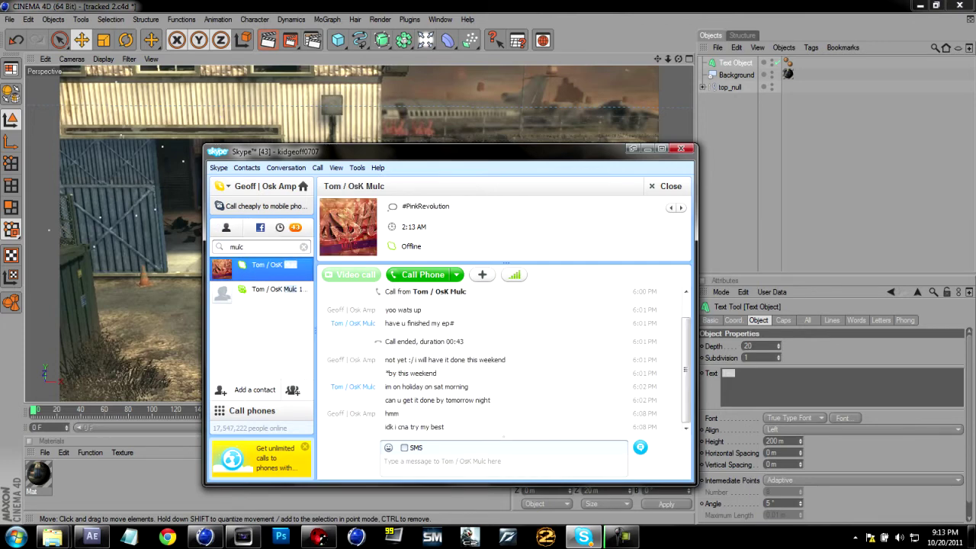
click(501, 298)
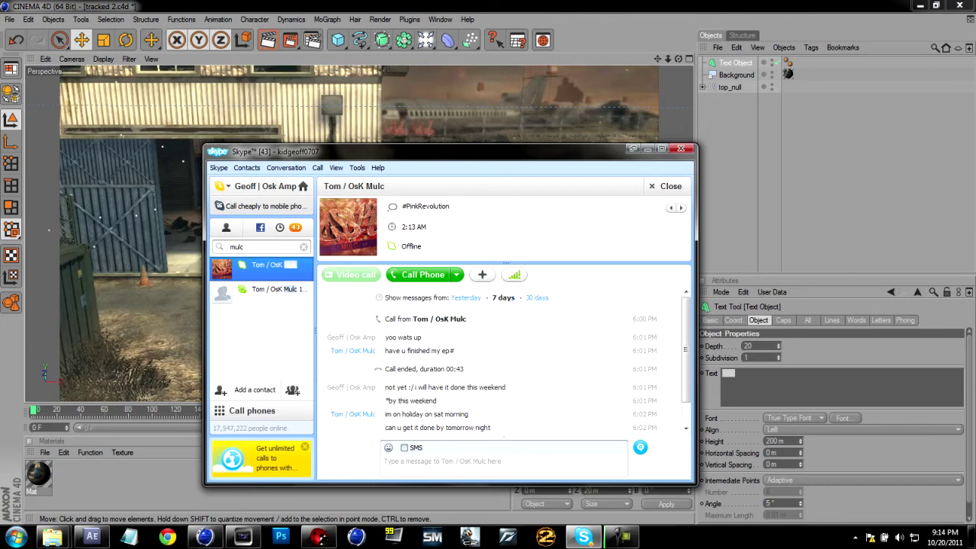
scroll(502, 358, up, 2)
scroll(503, 359, up, 8)
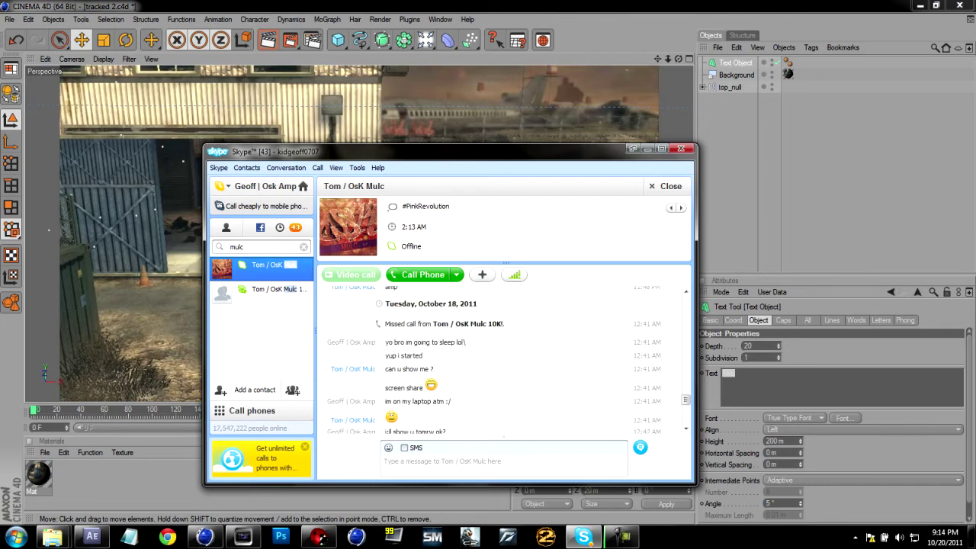
scroll(503, 358, up, 6)
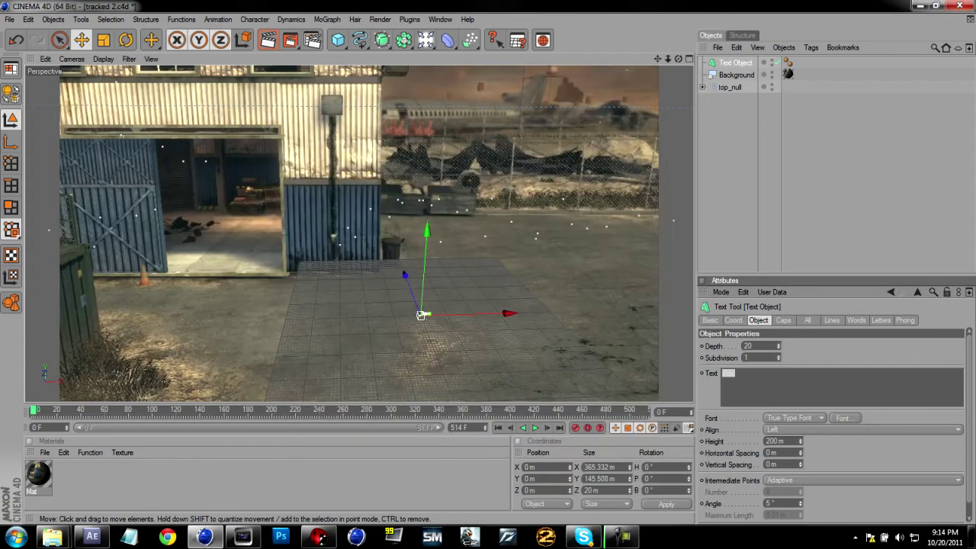
click(647, 148)
Enter "Madness! #4" as the object's text and set its font to Bebas Neue.
text(Mode)
key(BackSpace)
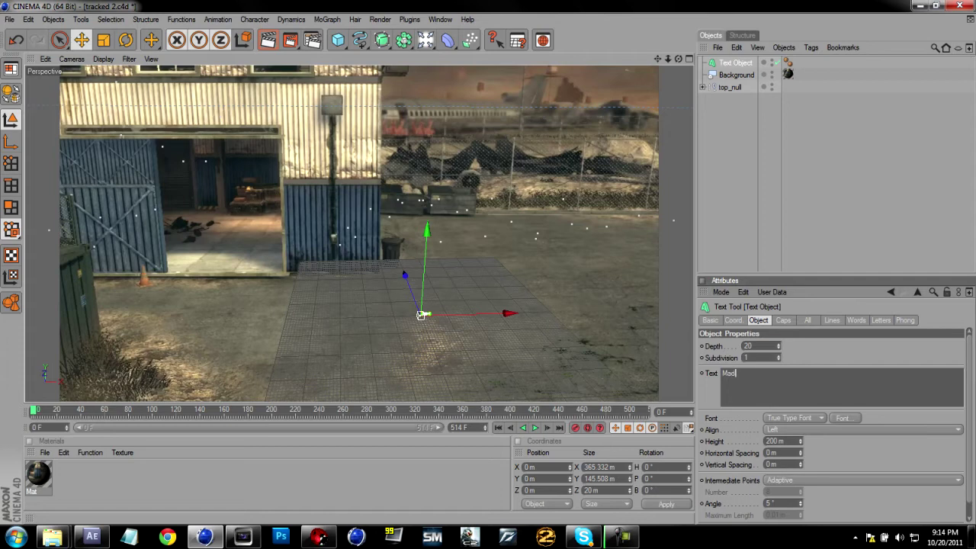
text(ness #4!)
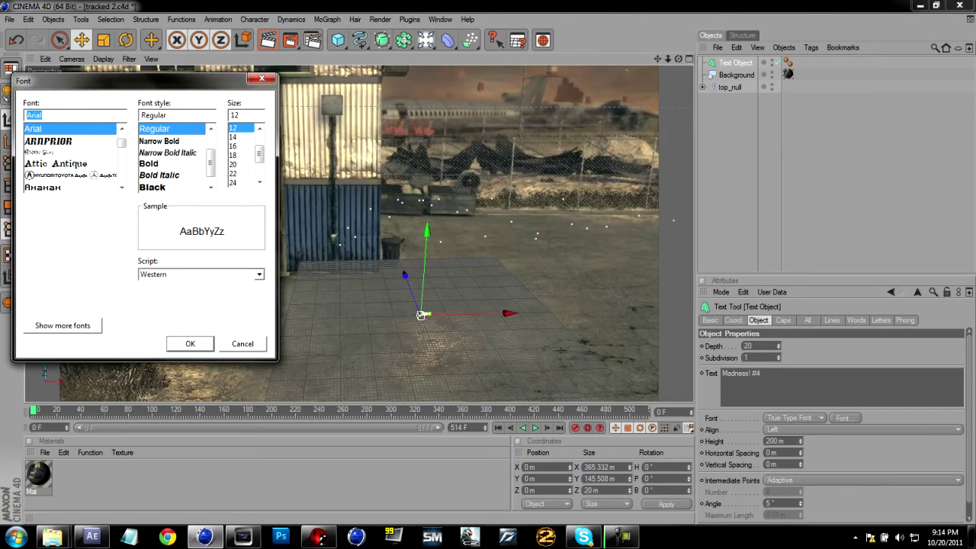
text(beb)
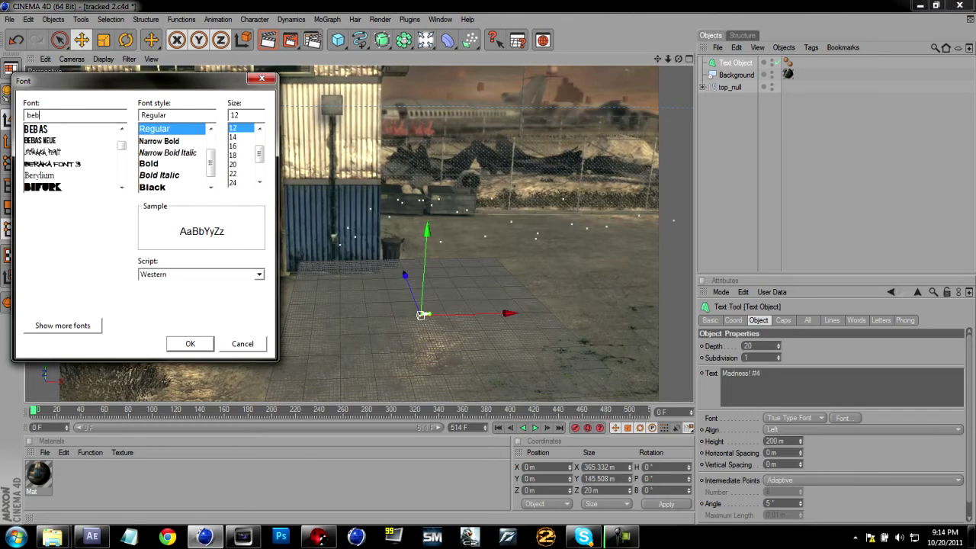
click(40, 141)
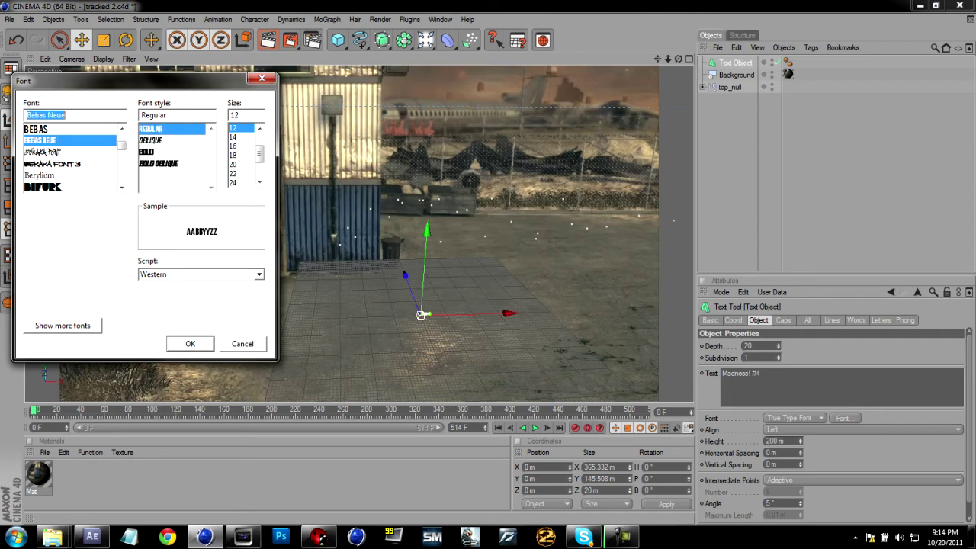
key(Return)
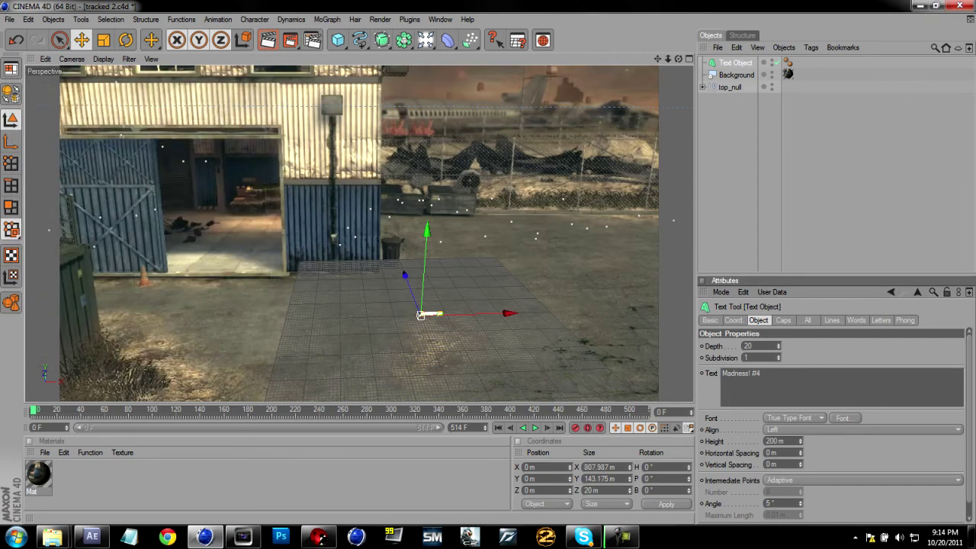
Try text heights of 1000 m and 2000 m.
drag(777, 441, 765, 441)
text(1000)
key(Return)
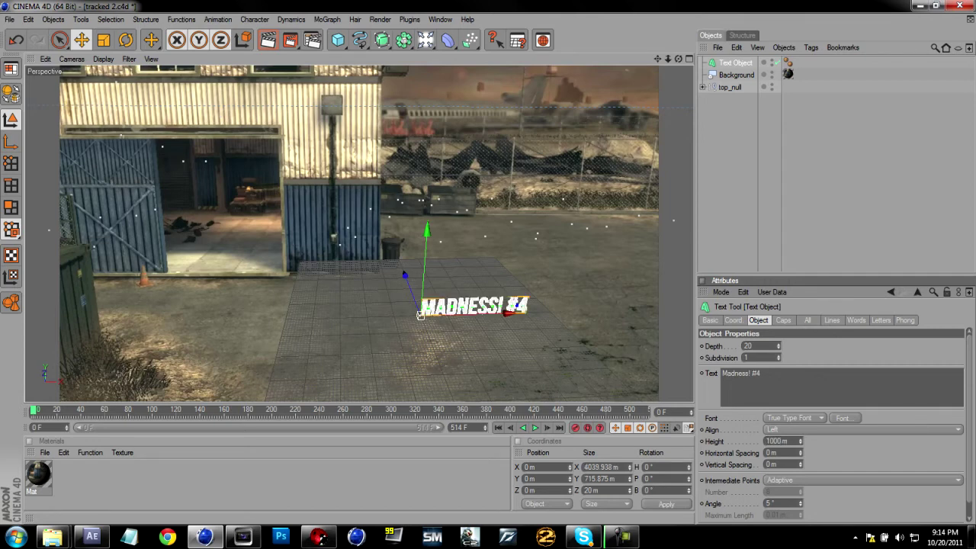
drag(780, 441, 765, 441)
text(2000)
key(Return)
Set the text height to 3000 m.
drag(781, 441, 767, 441)
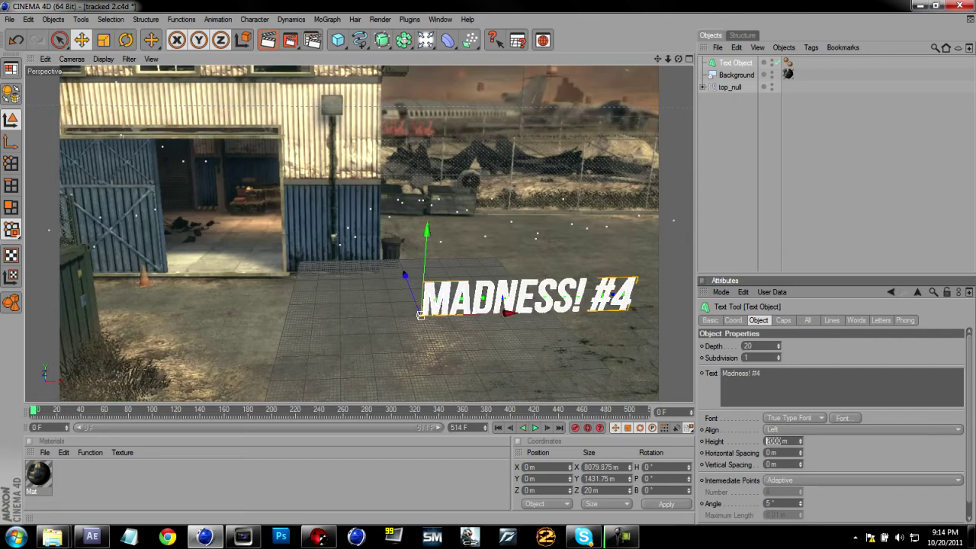
text(3000)
key(Return)
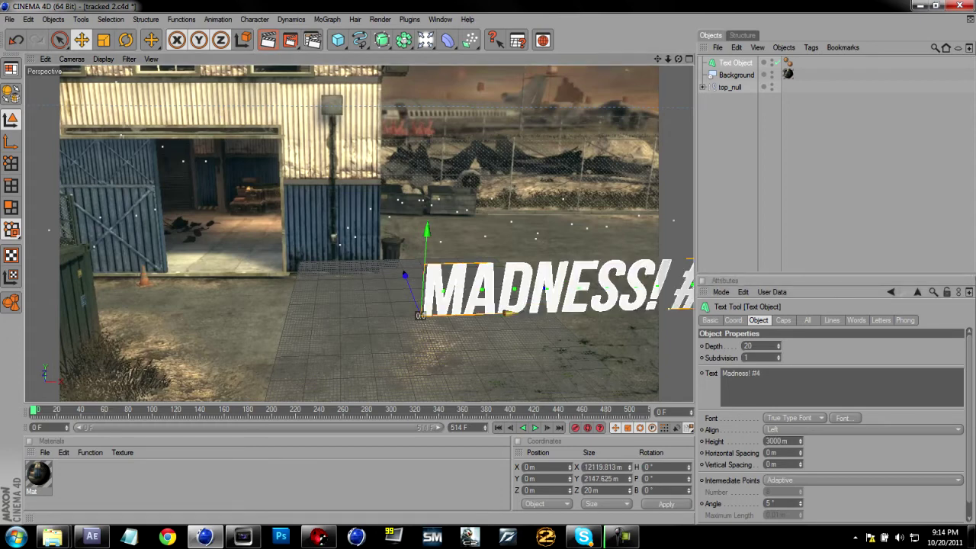
Set the text alignment to Middle and check its placement on the timeline from frame 0.
click(782, 320)
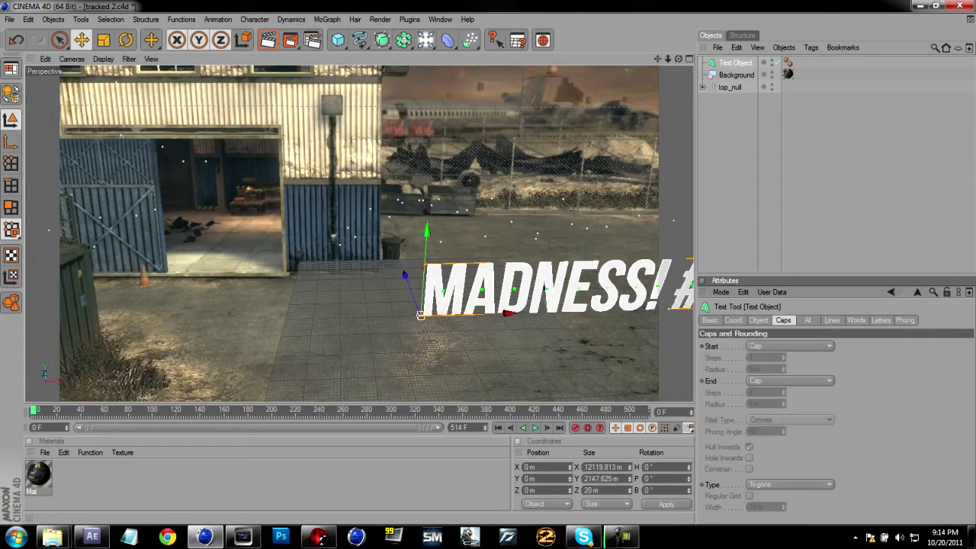
click(758, 320)
click(862, 430)
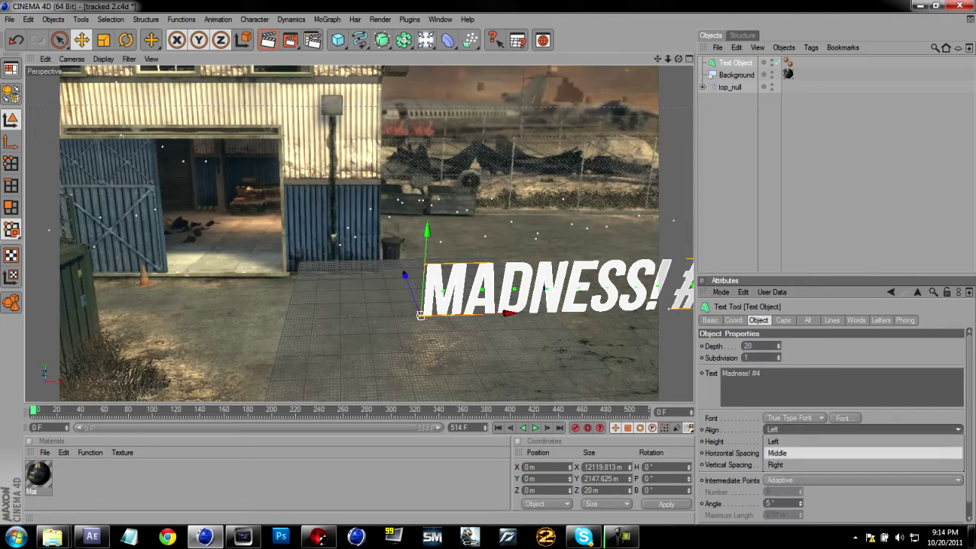
click(793, 451)
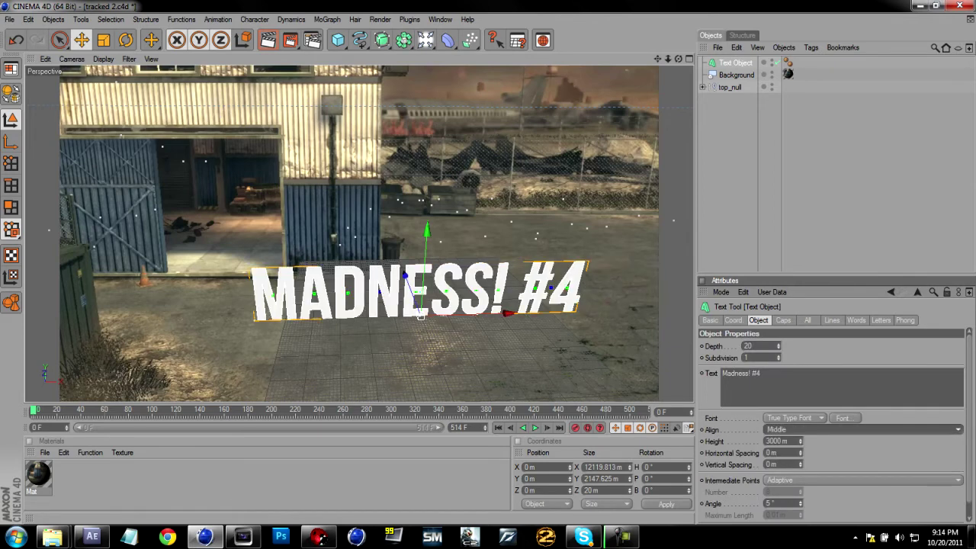
mouse_move(34, 410)
mouse_down()
mouse_move(646, 410)
mouse_move(34, 410)
mouse_up()
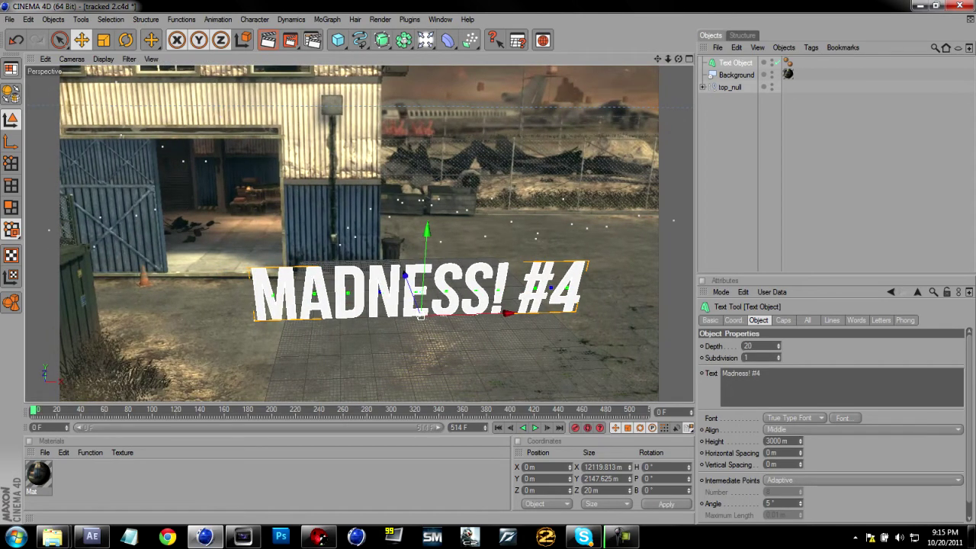
Set the text object's depth to 500.
click(747, 346)
text(50)
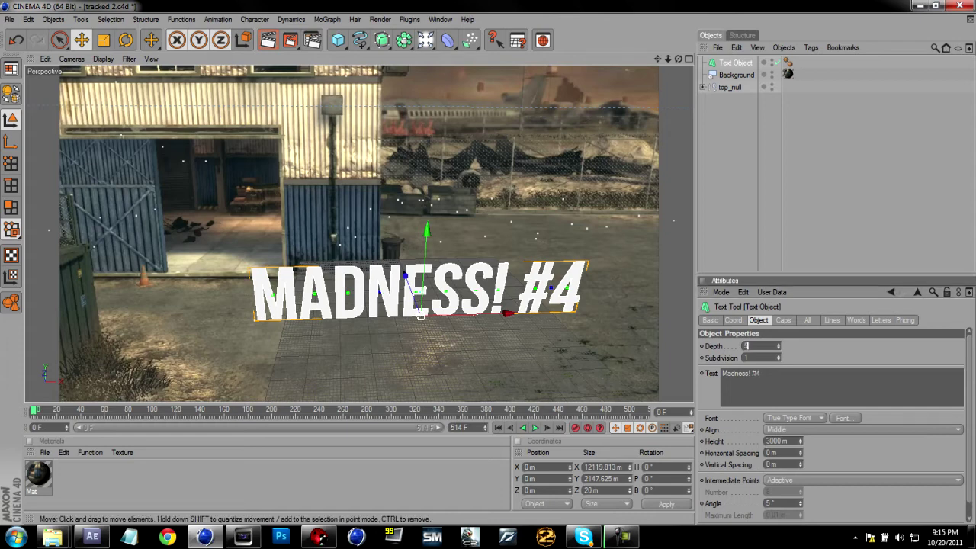
text(0)
key(Return)
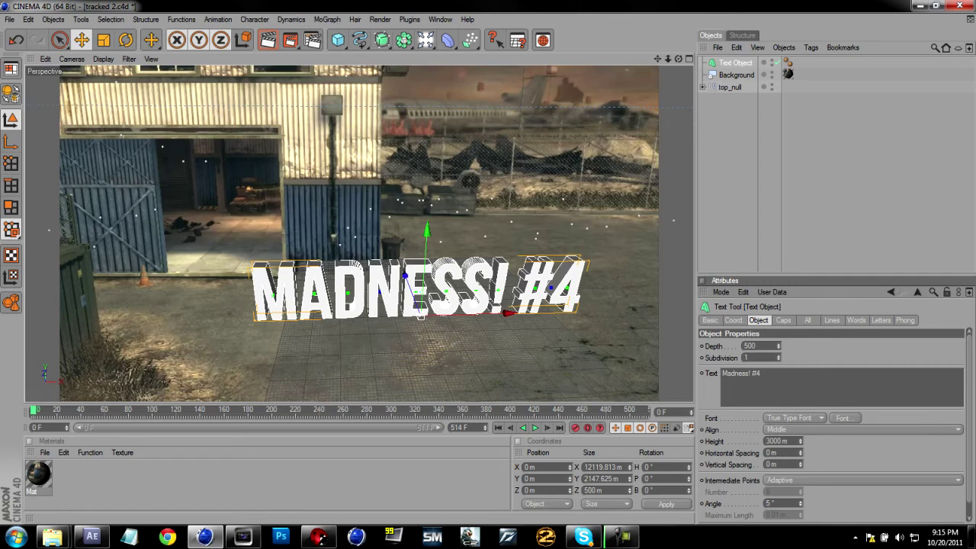
Set both the start and end caps of the text to Fillet Cap.
click(783, 319)
click(790, 346)
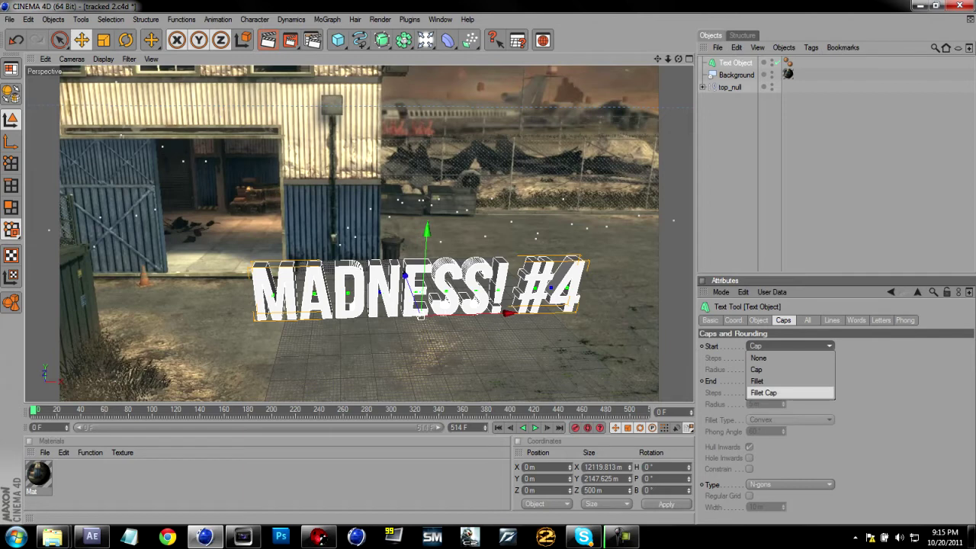
click(763, 392)
click(790, 380)
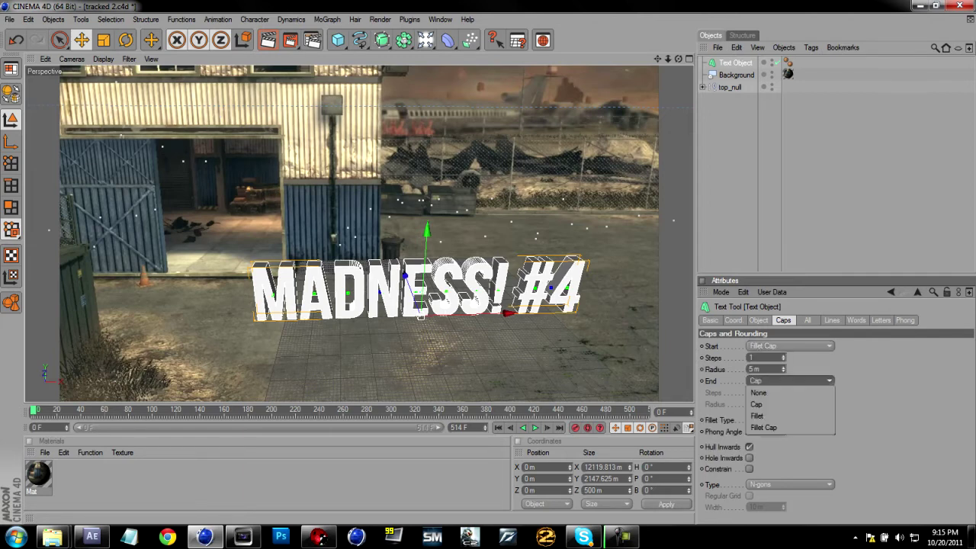
click(763, 427)
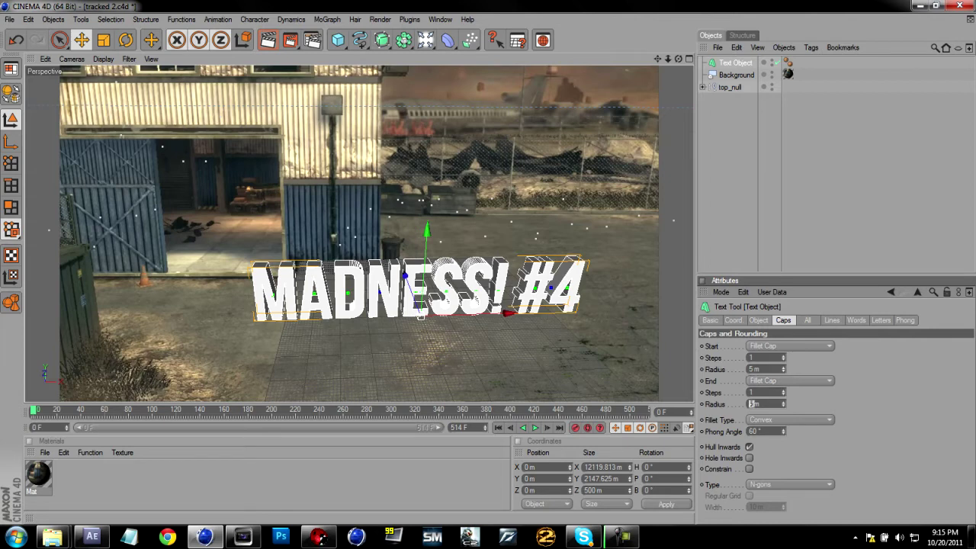
Set the fillet radius of the text's end and start caps to 15 m each.
text(15)
key(Return)
click(750, 369)
text(1)
key(Return)
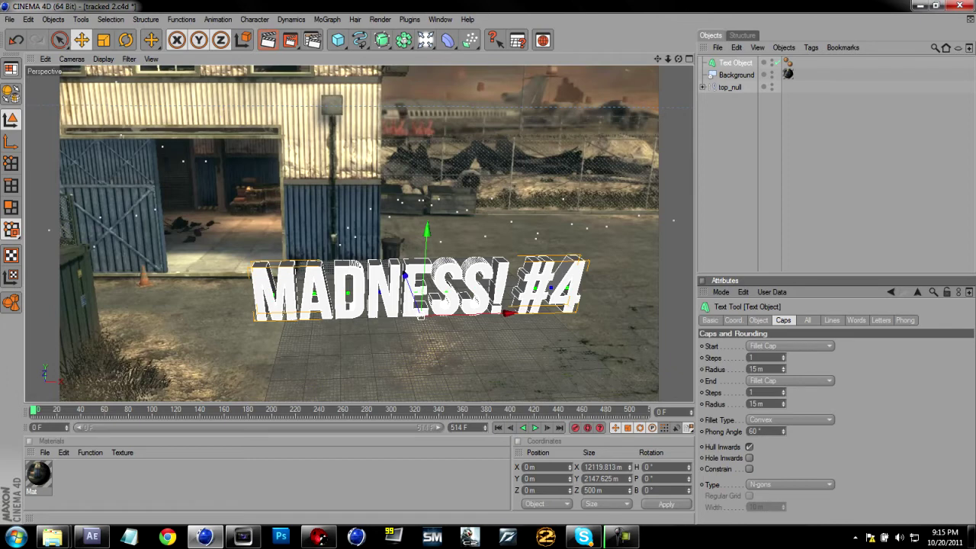
Set the fillet steps of the text's start and end caps to 5 each and render the view.
double_click(750, 357)
text(5)
double_click(750, 392)
key(ctrl+r)
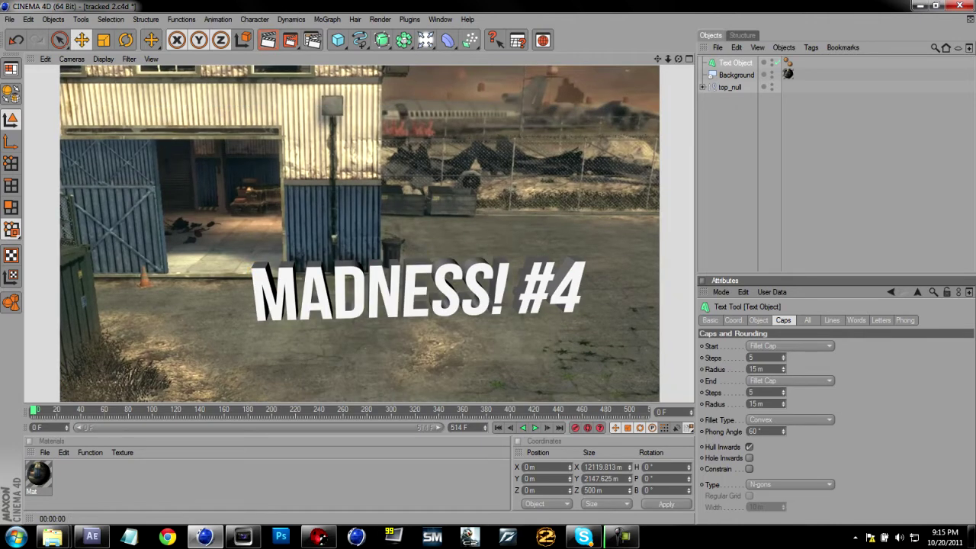
Set the fillet radius of the text's end and start caps to 30 m each.
double_click(753, 404)
text(30)
key(Return)
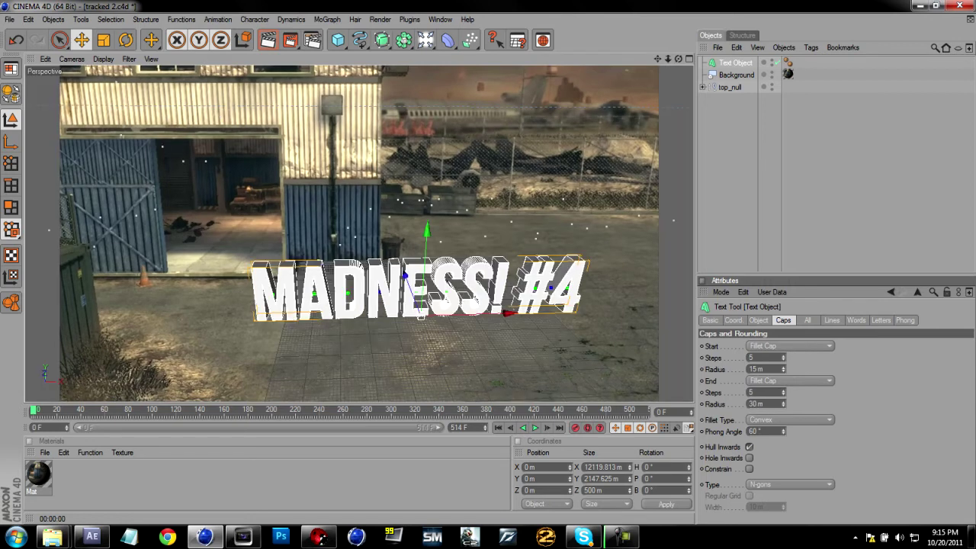
double_click(752, 369)
text(30)
key(Return)
Set the fillet steps of the text's start and end caps to 10 each and render a preview.
double_click(751, 357)
text(10)
key(Return)
double_click(751, 393)
text(10)
key(Return)
key(ctrl+r)
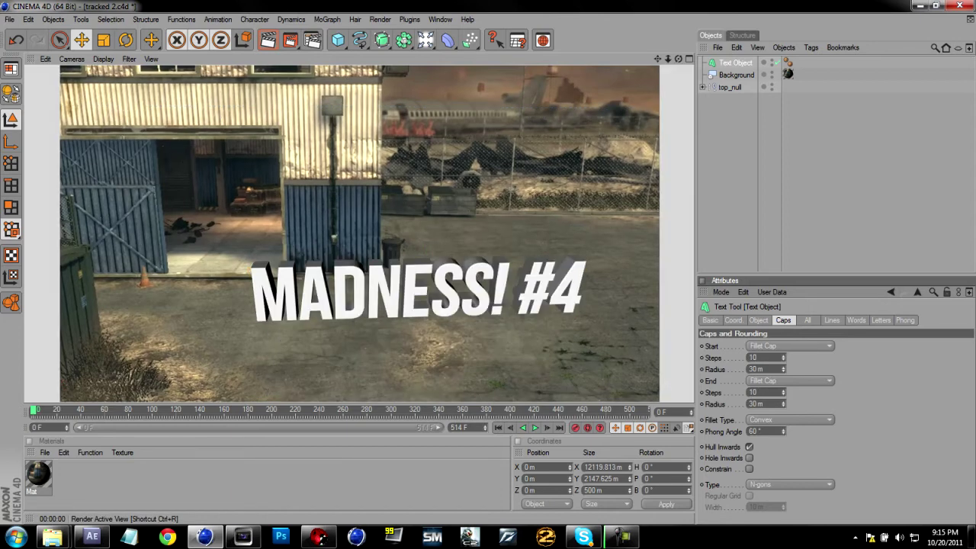
Set the fillet radius of both text caps to 100 m and render the view to check the bevel.
double_click(751, 404)
text(100)
key(Return)
double_click(752, 369)
text(1000)
key(Return)
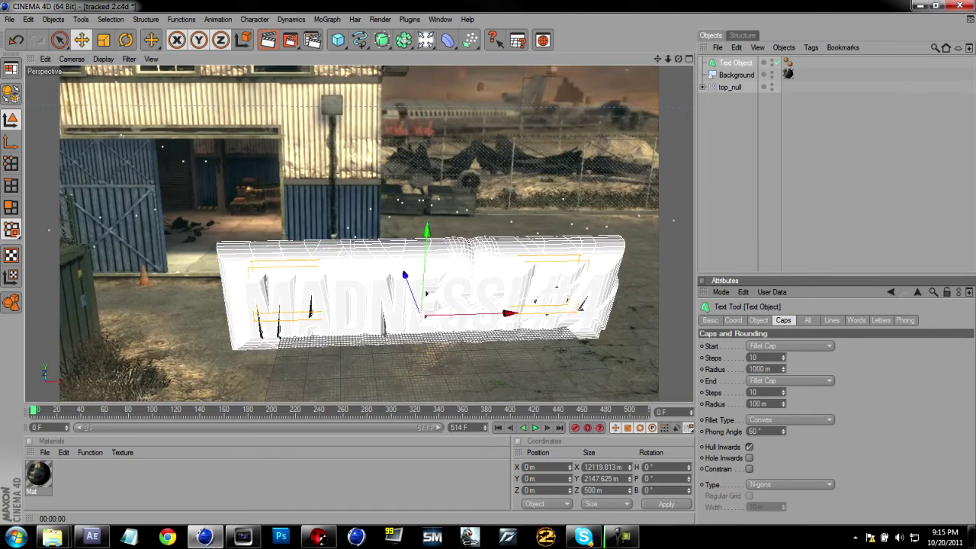
key(BackSpace)
key(Return)
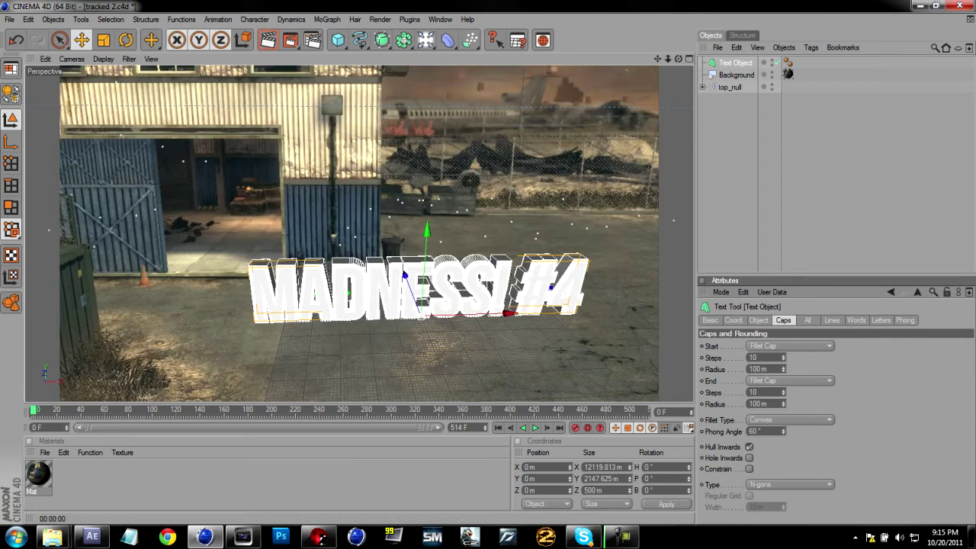
click(268, 39)
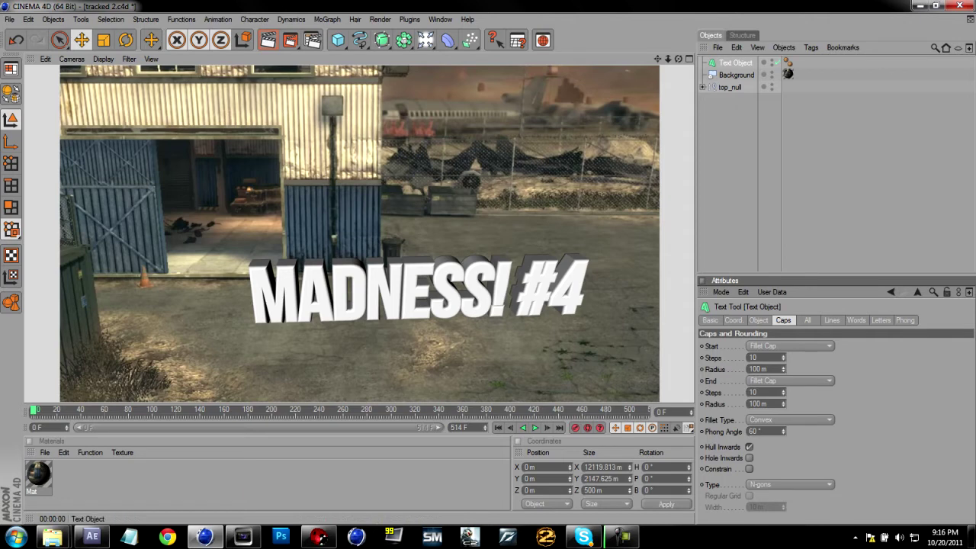
Rotate the text object around its vertical axis to a heading of about -2.8° and render the view.
click(735, 62)
click(126, 40)
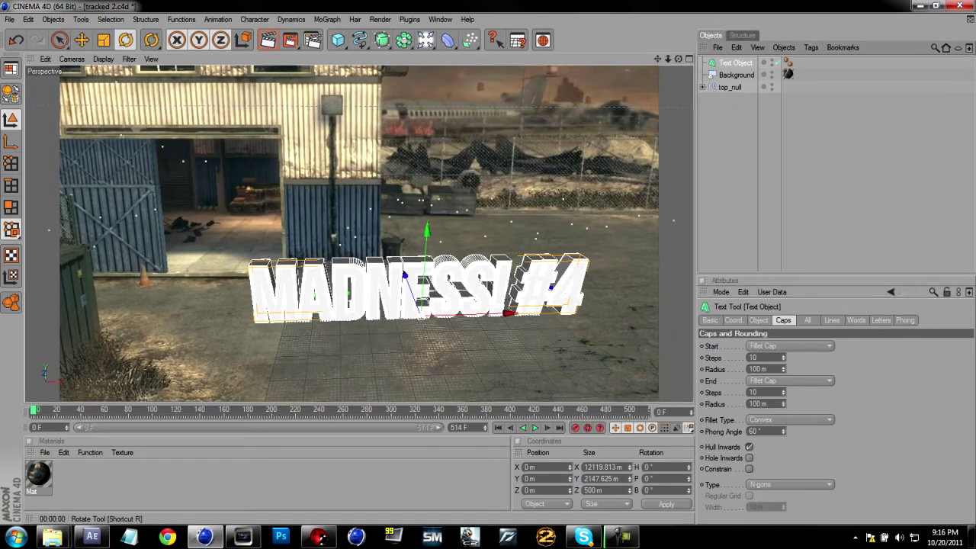
drag(432, 353, 430, 352)
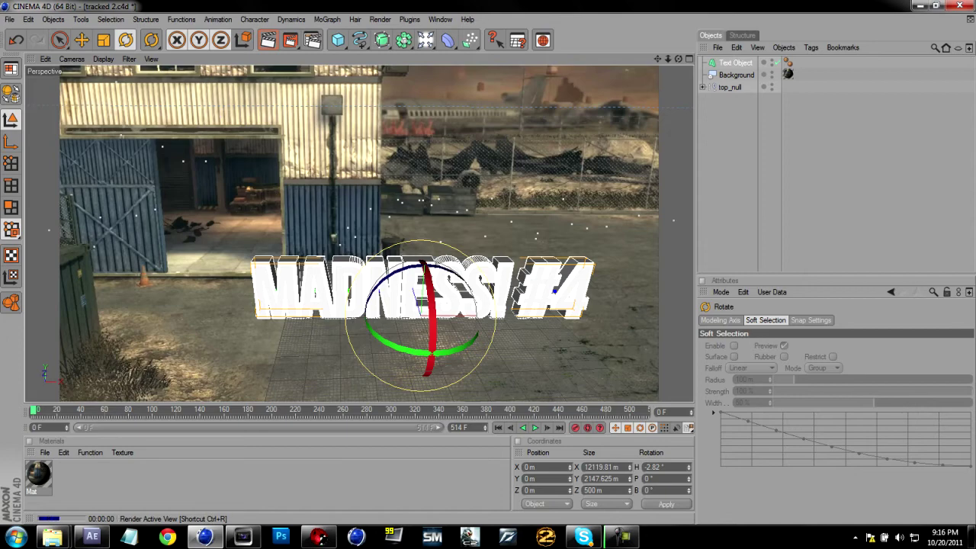
click(267, 39)
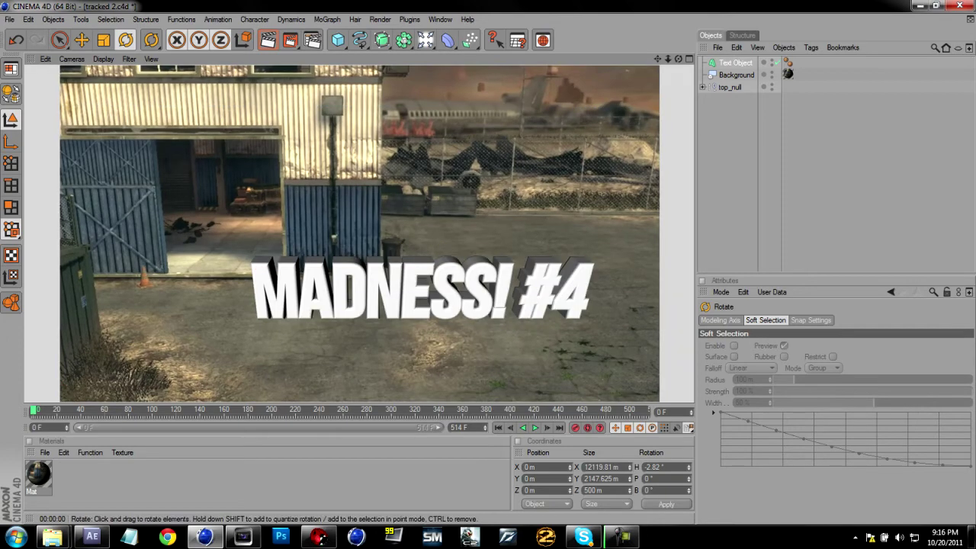
Try the Left text alignment, checking it between frames 110 and 257, and restore the Middle alignment.
drag(33, 410, 164, 410)
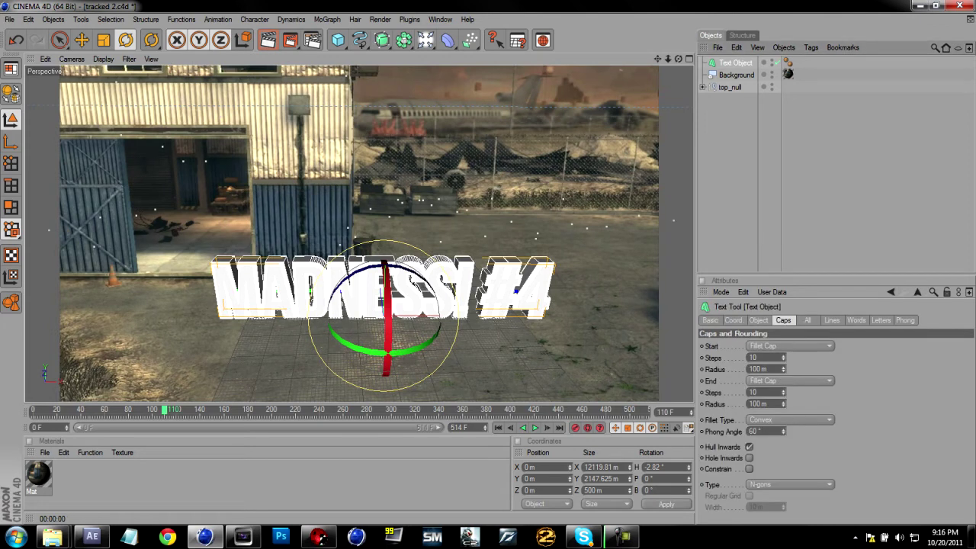
click(758, 320)
click(861, 429)
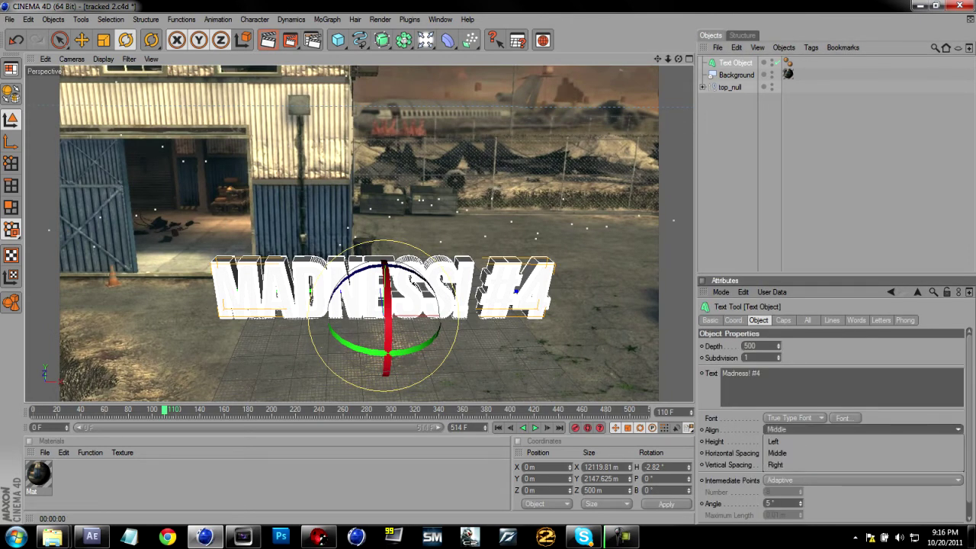
click(793, 434)
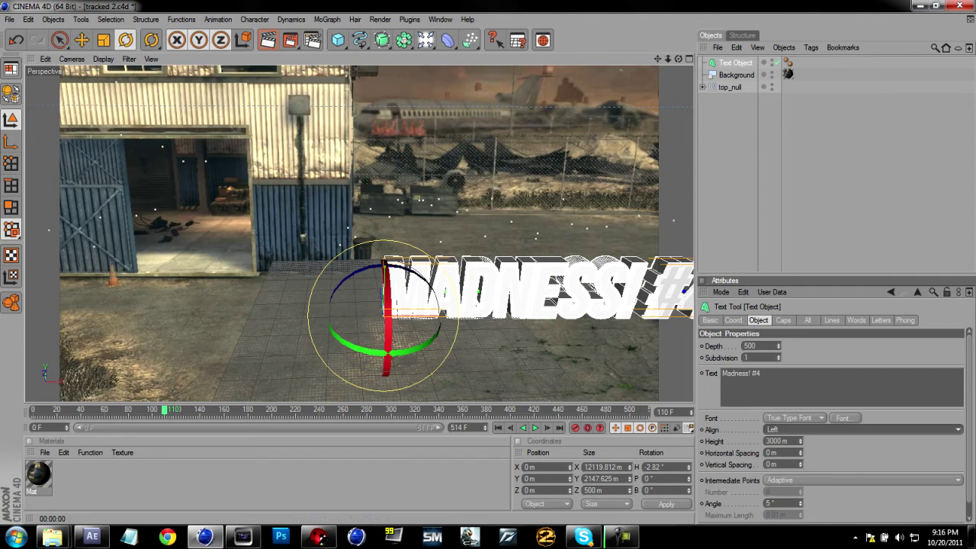
drag(164, 410, 340, 410)
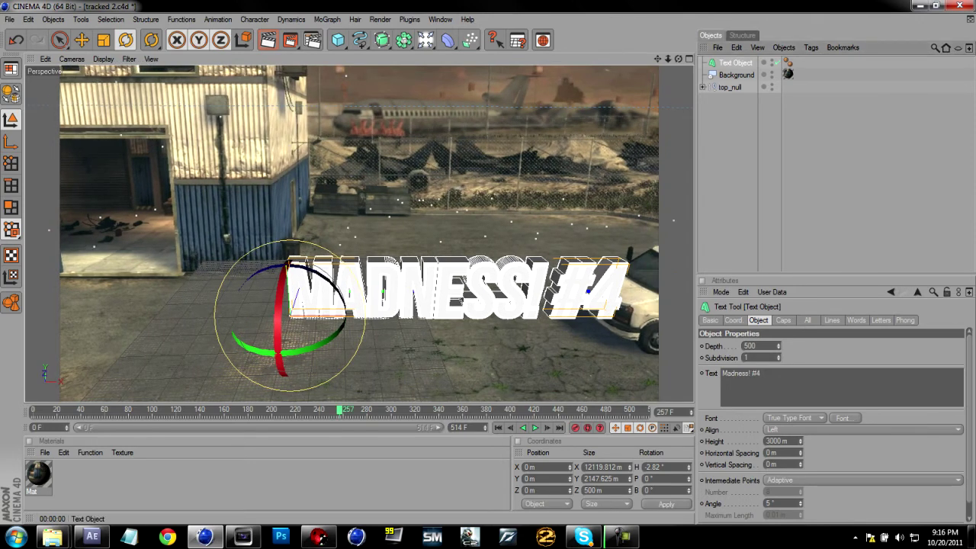
click(792, 429)
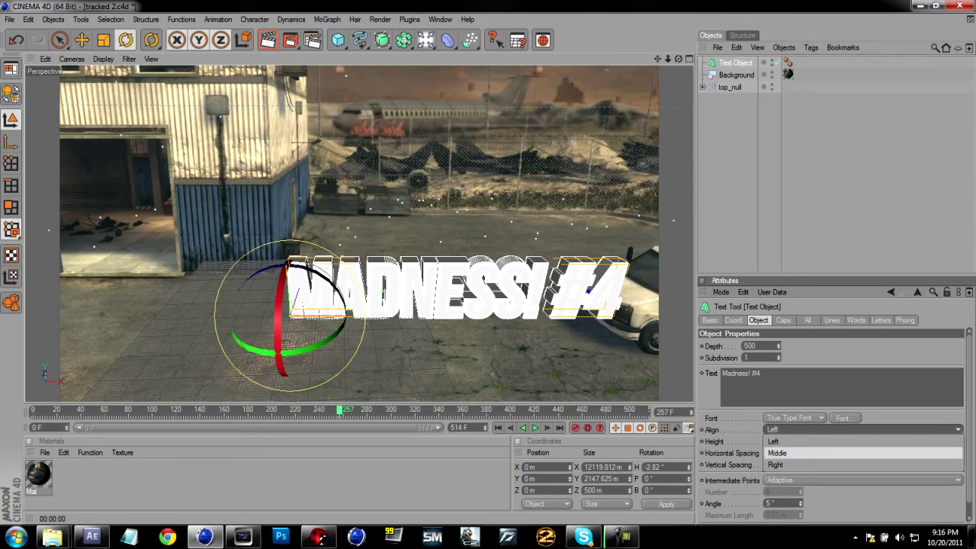
click(793, 453)
Move the text along its X axis to about 3115 m and render the last frame, 514, to check its placement.
key(e)
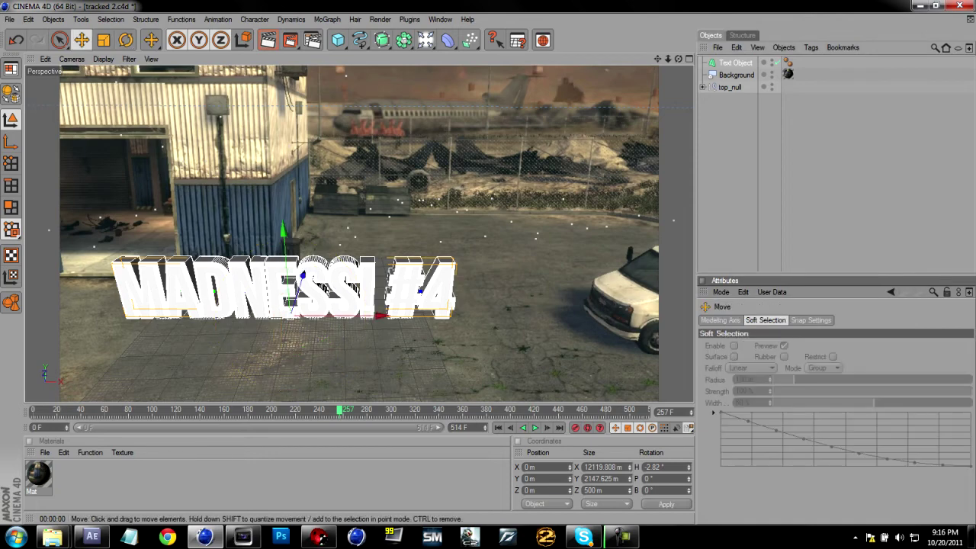
drag(290, 309, 381, 308)
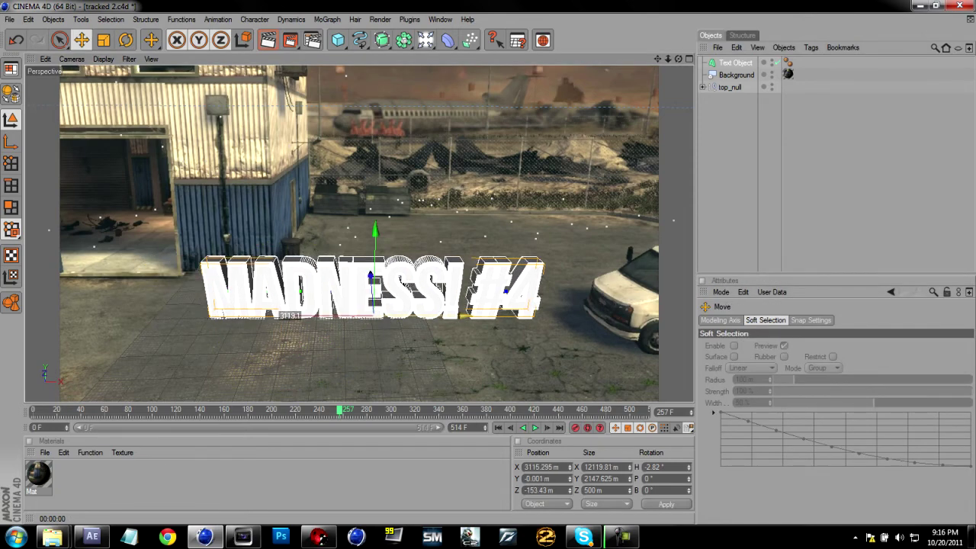
drag(340, 410, 647, 410)
key(ctrl+r)
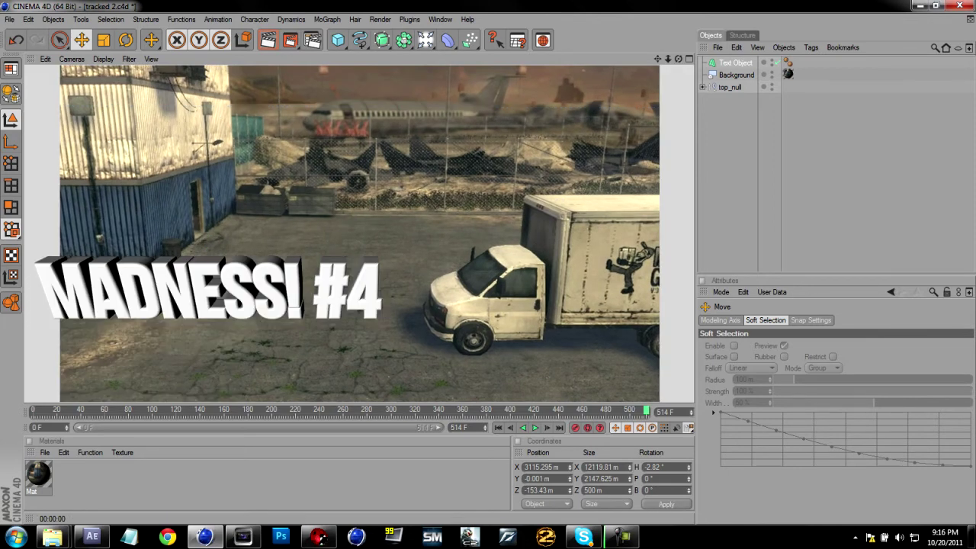
Move the text toward the camera to about Z -689 m at frame 514, and render frame 244 as a check.
drag(646, 410, 381, 411)
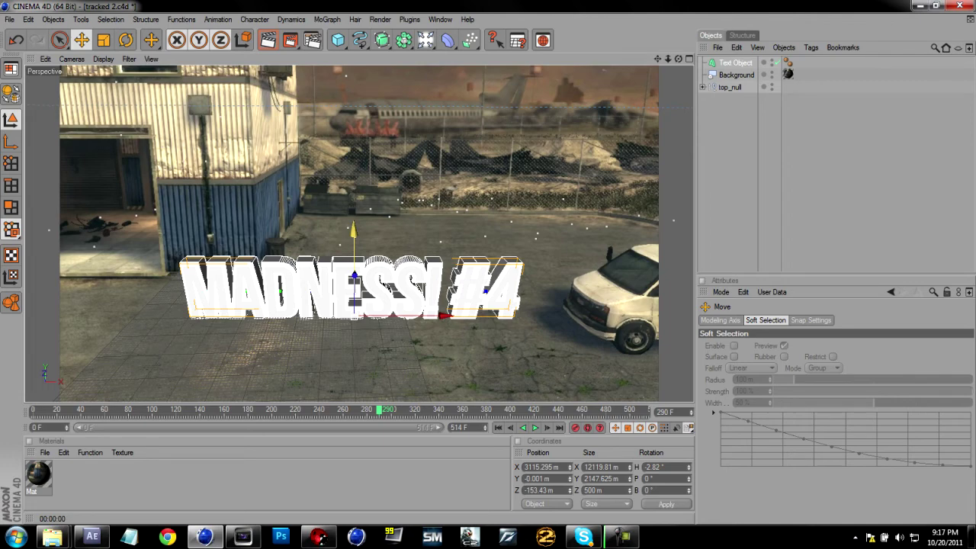
drag(379, 410, 647, 410)
drag(244, 276, 217, 311)
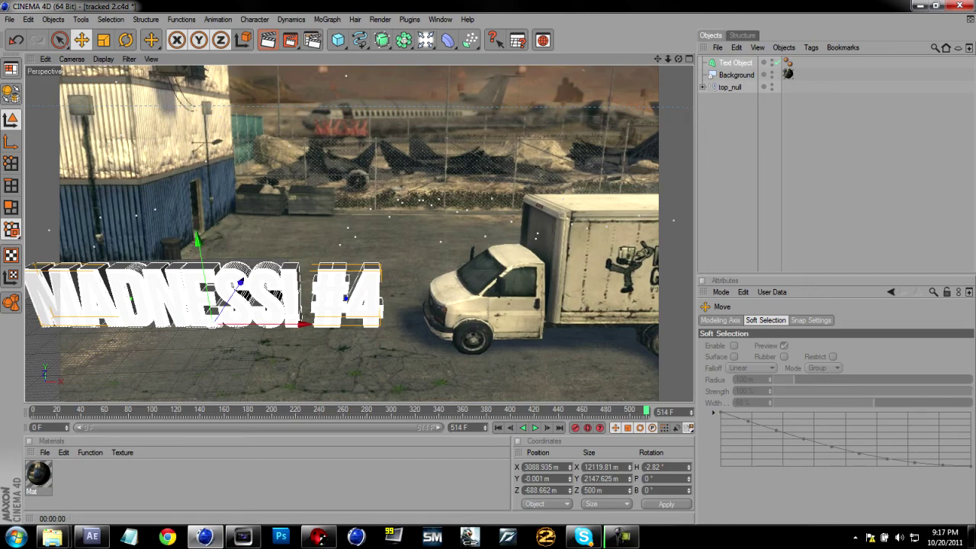
drag(647, 410, 324, 411)
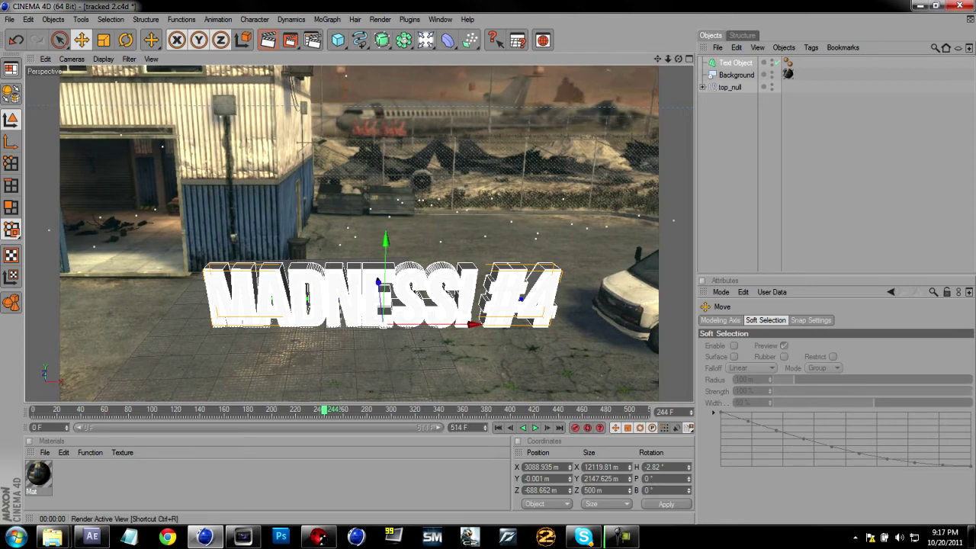
click(268, 40)
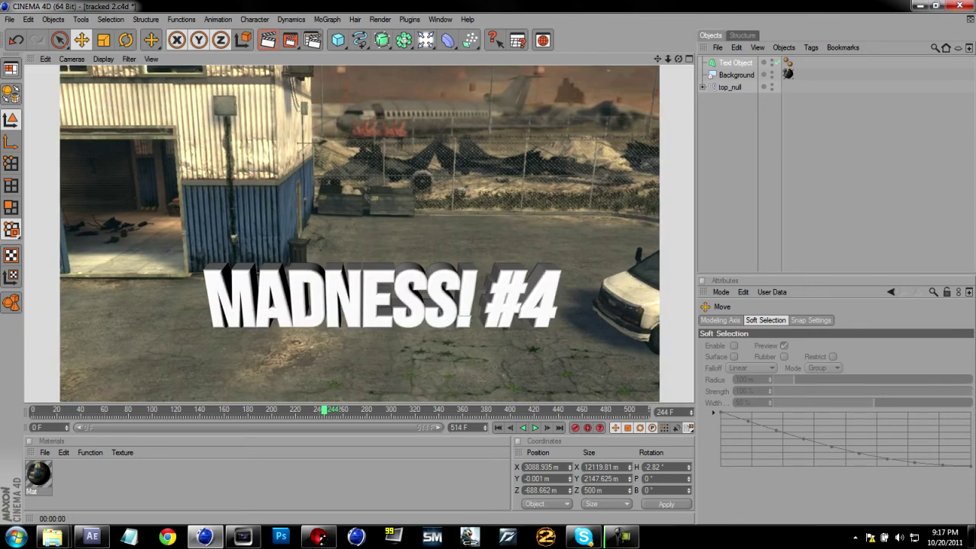
Create a new material and enable its Reflection channel with a Fresnel texture.
double_click(190, 480)
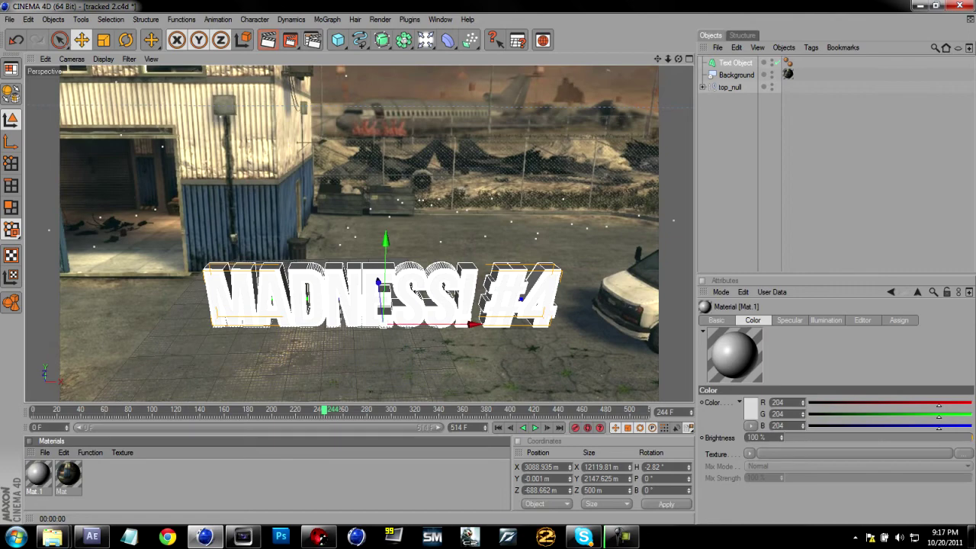
double_click(38, 474)
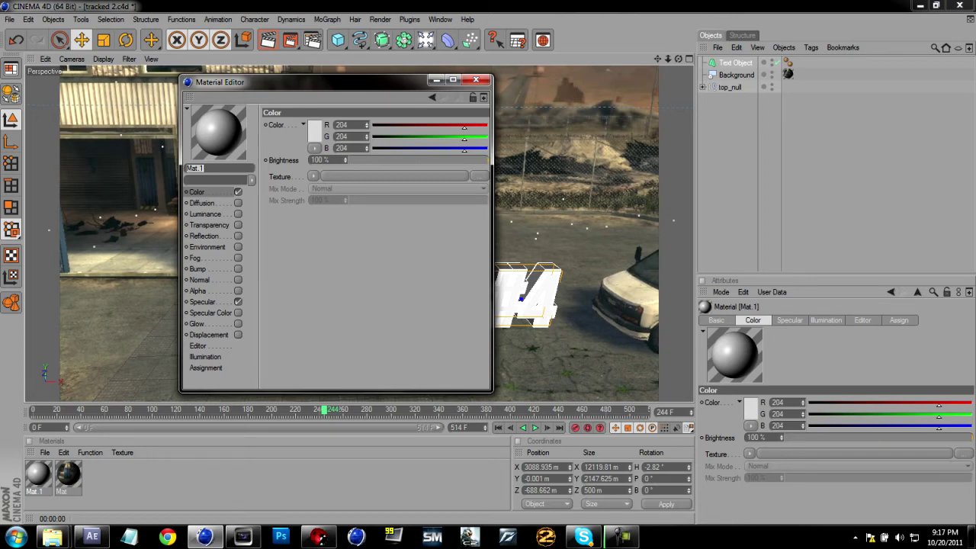
click(204, 237)
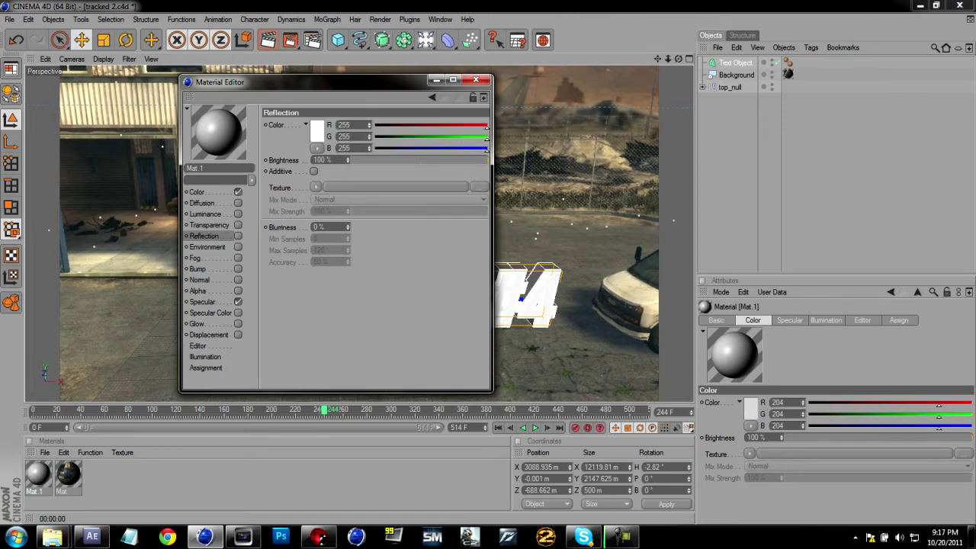
click(238, 235)
click(315, 186)
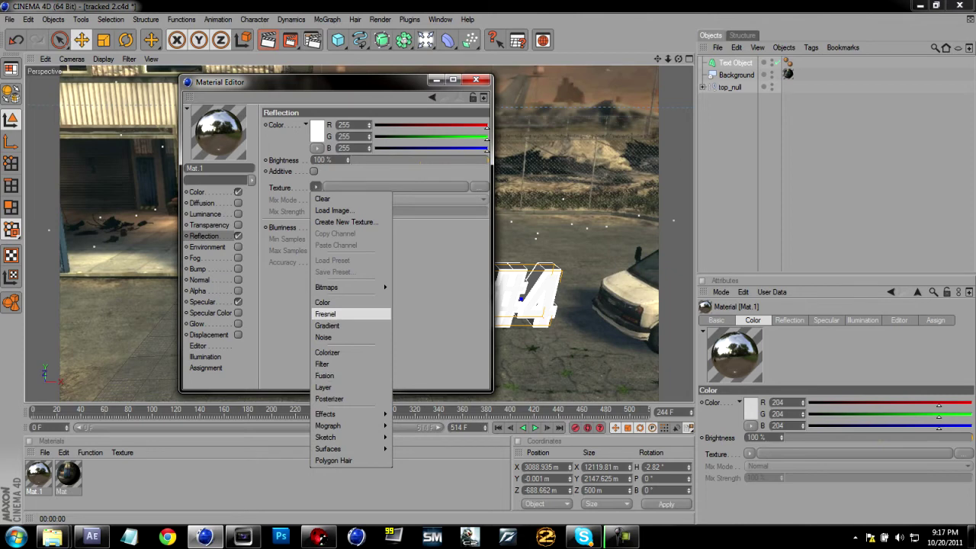
click(326, 313)
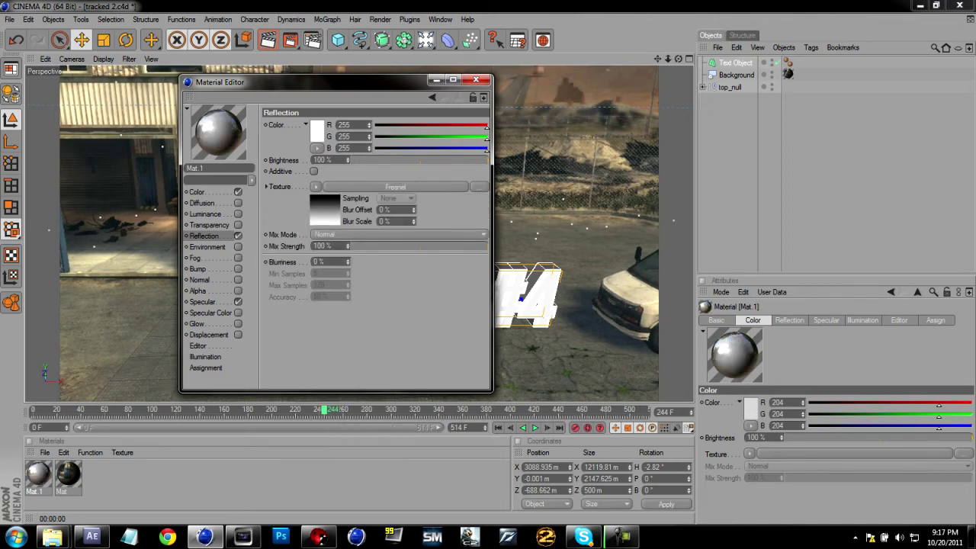
Lower the reflection brightness and the Fresnel texture's mix strength well below 100%.
click(388, 160)
drag(387, 160, 401, 160)
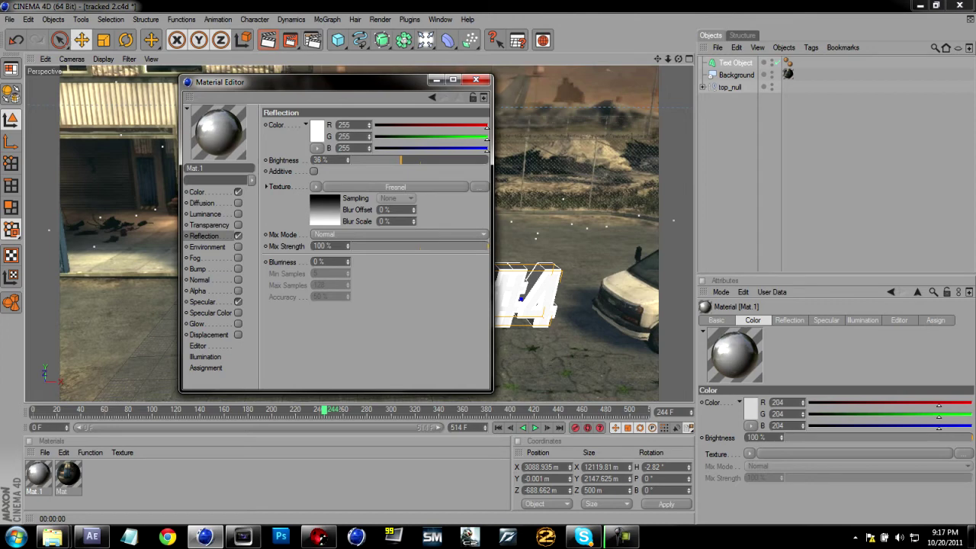
click(404, 247)
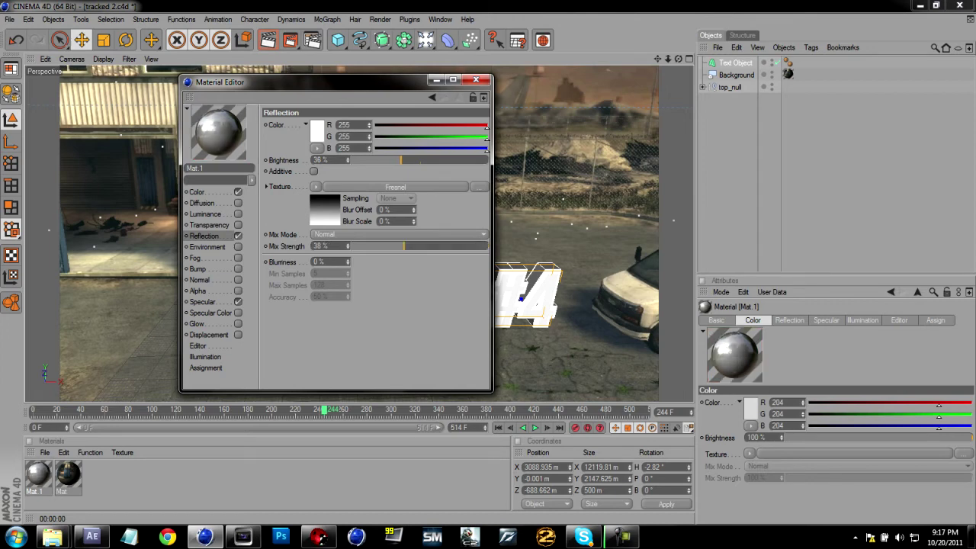
drag(404, 246, 393, 246)
drag(401, 161, 387, 160)
drag(393, 245, 401, 245)
Set the new material's base color to dark grey, RGB 95, 95, 95, and close the Material Editor.
click(197, 192)
click(314, 130)
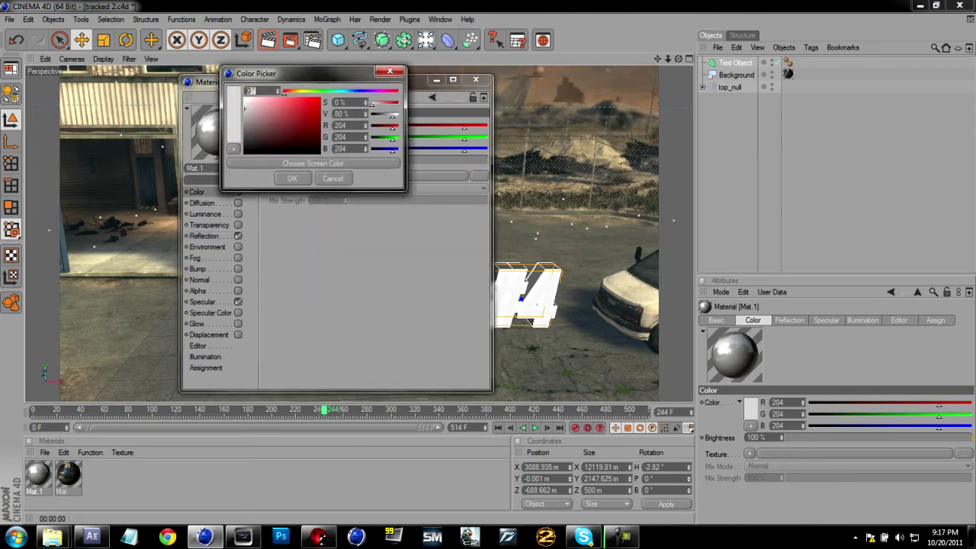
drag(244, 107, 243, 133)
click(292, 178)
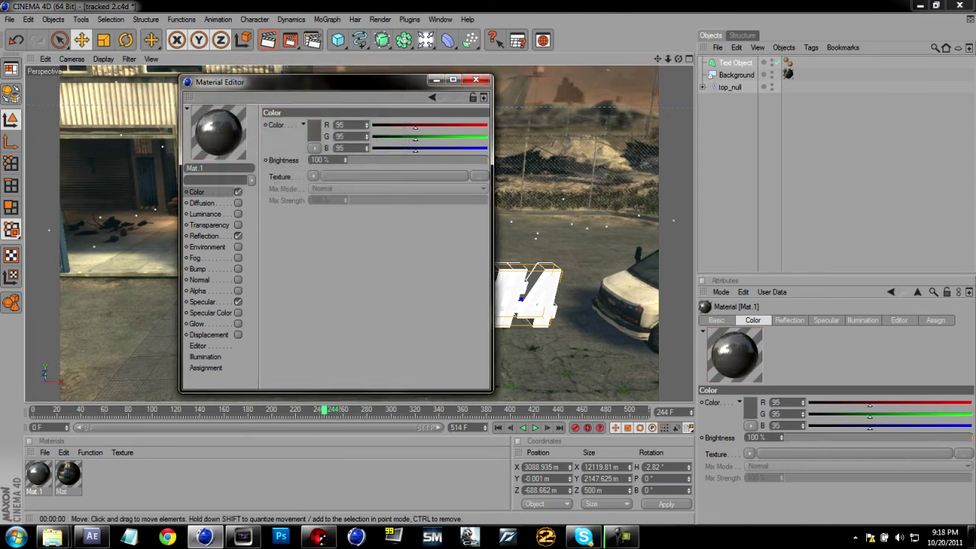
click(476, 80)
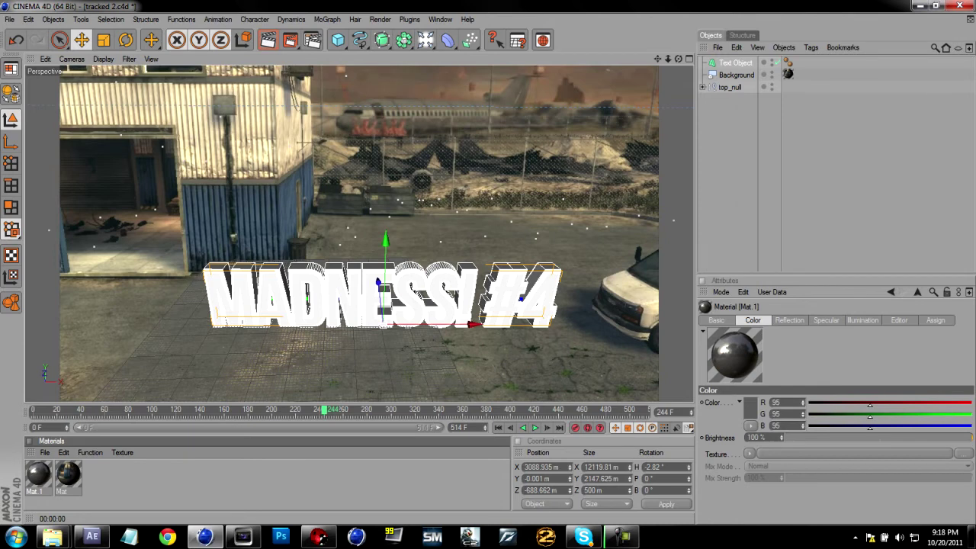
Apply the dark grey reflective material to the text object and render the view.
drag(38, 474, 244, 299)
click(267, 40)
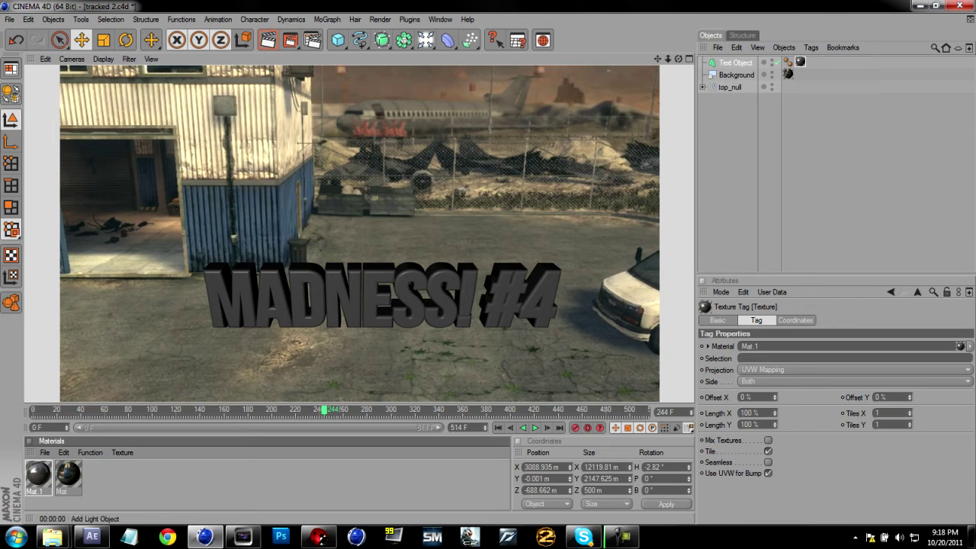
Add the OverheadSoftbox preset from the GreyscalegorillaLightKitPro1 library in the Content Browser to the scene, and close the browser.
click(426, 40)
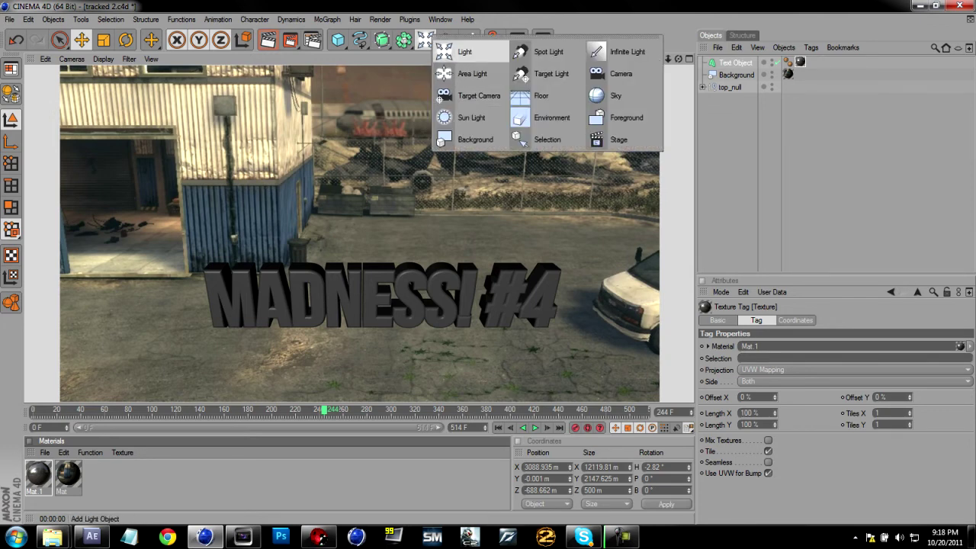
click(465, 52)
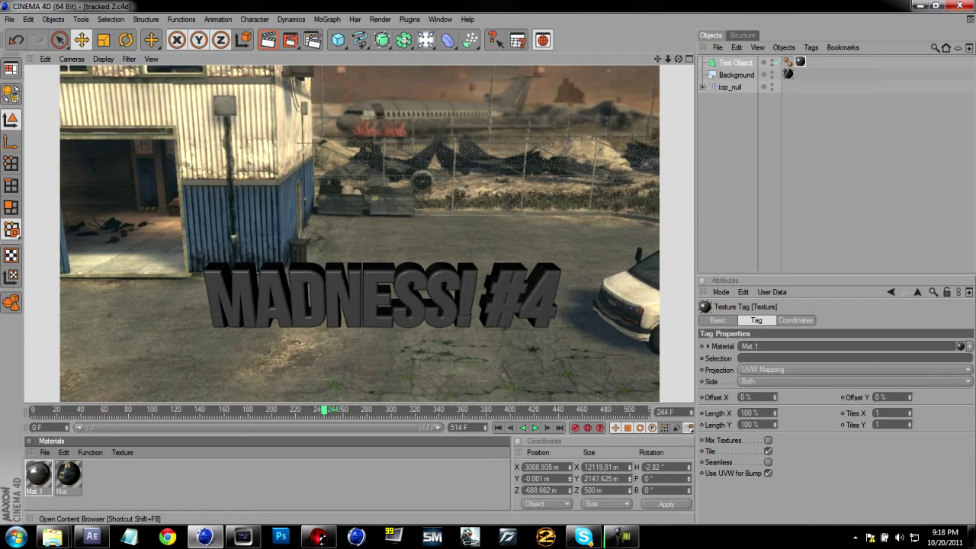
key(shift+F8)
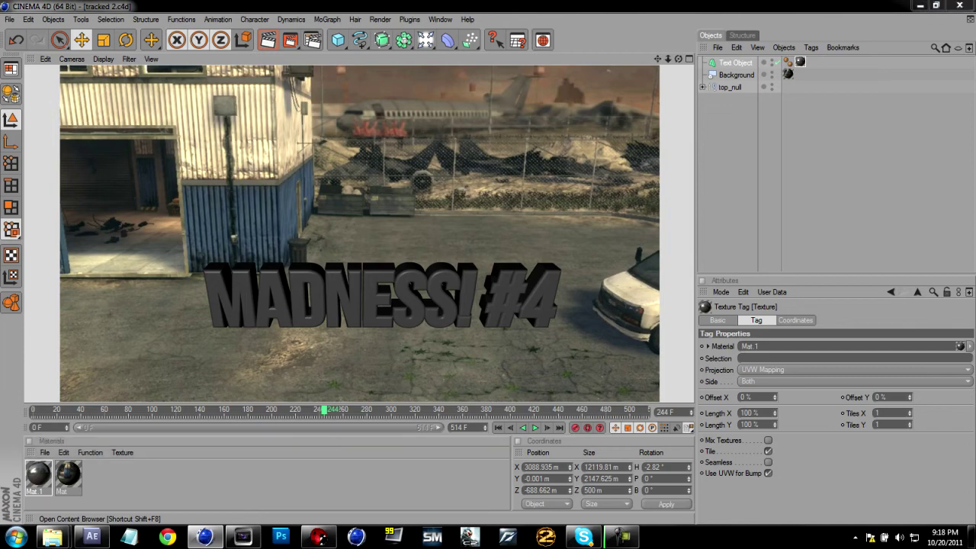
key(Return)
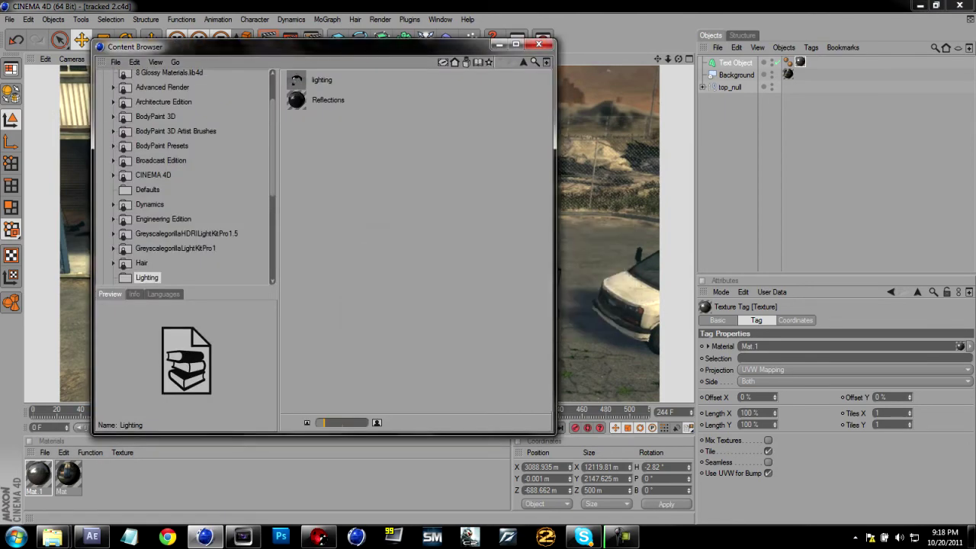
key(Up)
key(Up)
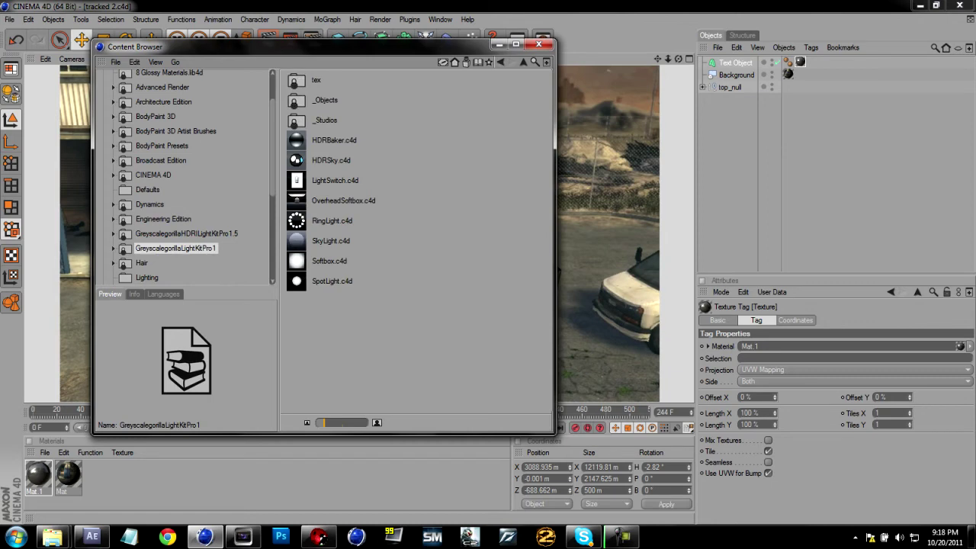
click(343, 201)
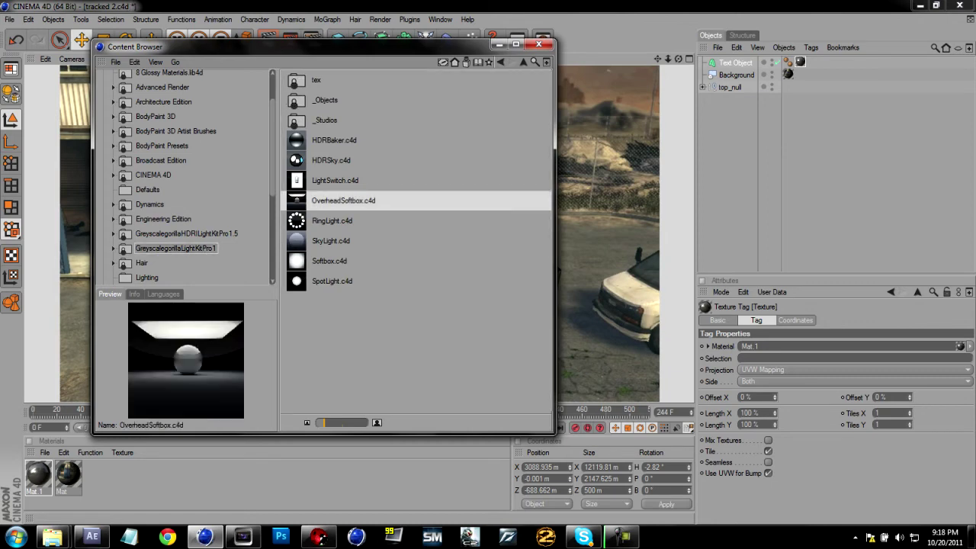
double_click(343, 201)
click(539, 44)
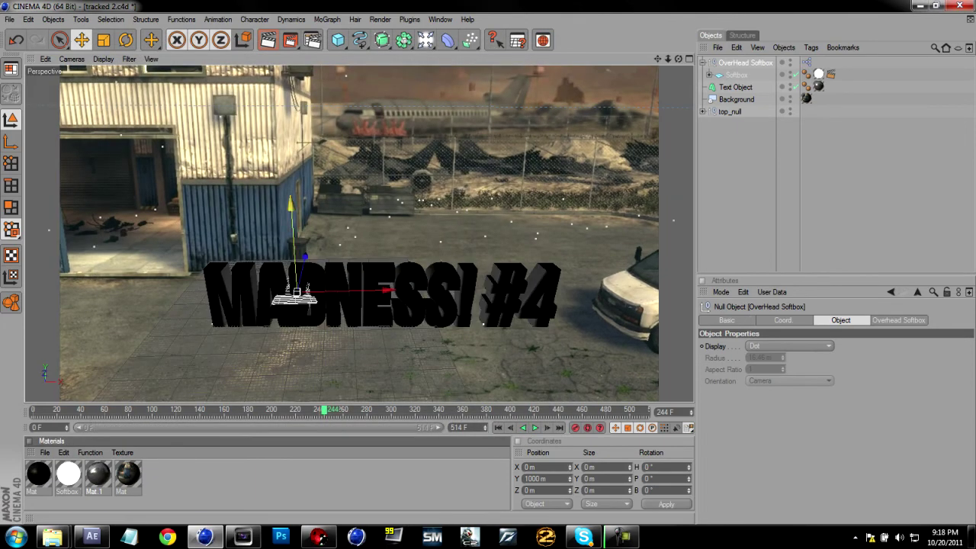
Move the OverHead Softbox up and over the text, to about X 2023, Y 3596, Z -2222 m.
drag(291, 218, 288, 141)
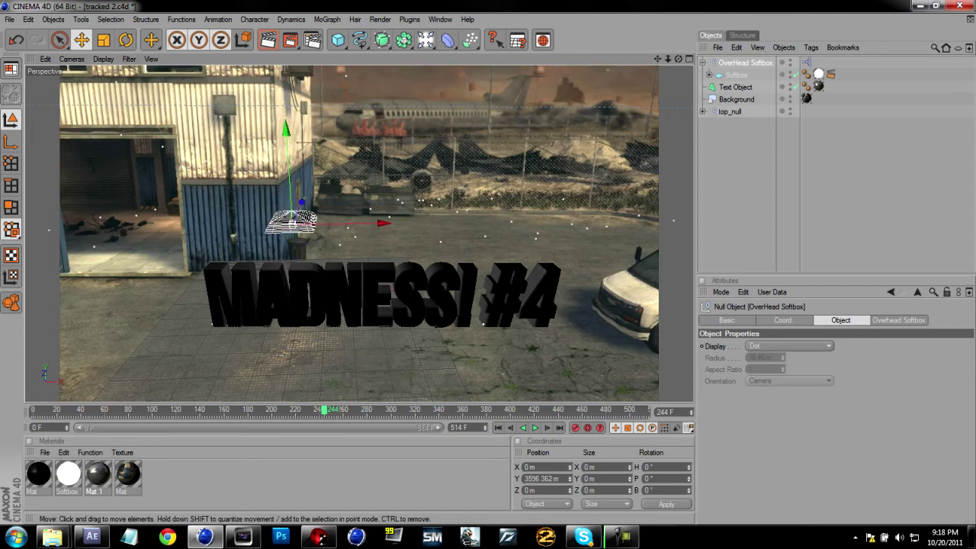
click(702, 63)
drag(383, 223, 478, 223)
drag(375, 200, 381, 222)
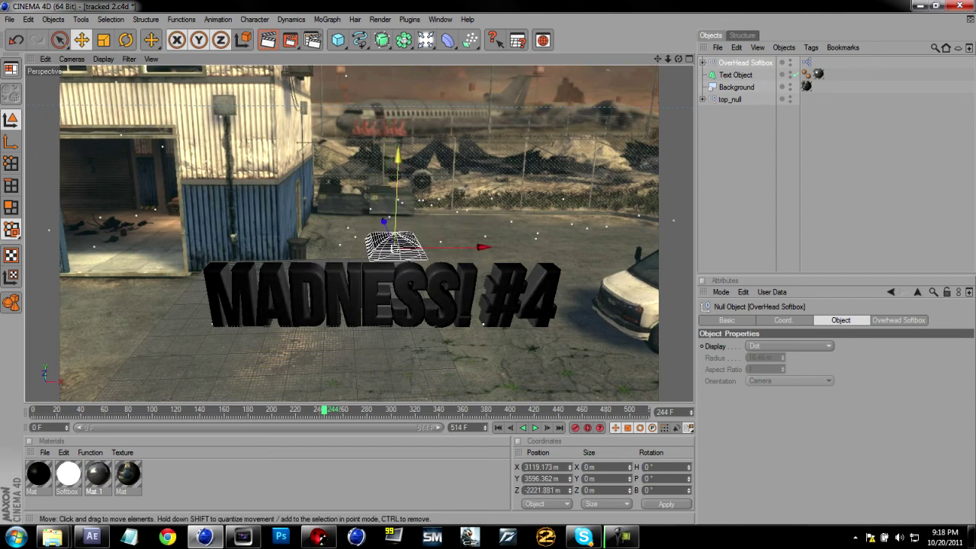
drag(429, 248, 387, 250)
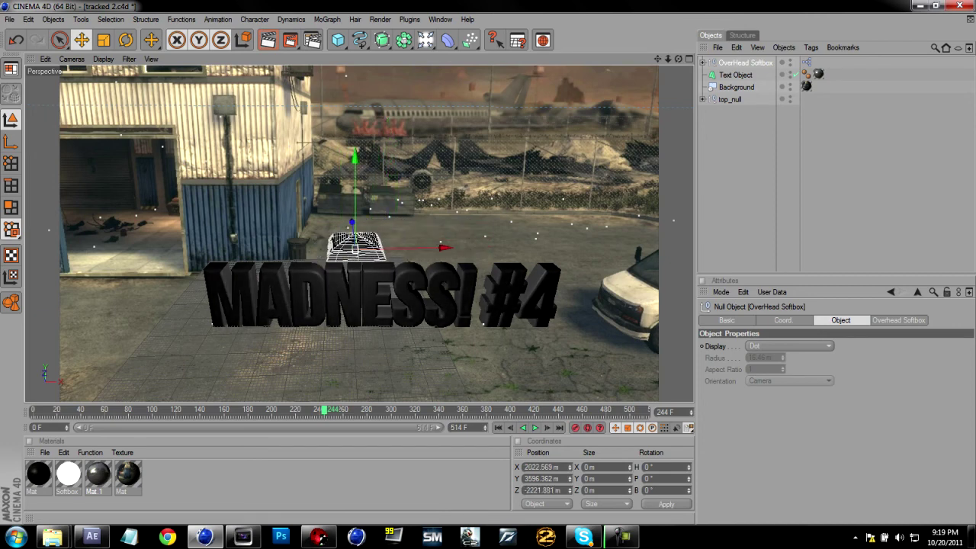
Using the last frame and frame 356 as reference, reposition the softbox to about X 3138, Y 6677, Z -2831 m.
drag(325, 410, 647, 410)
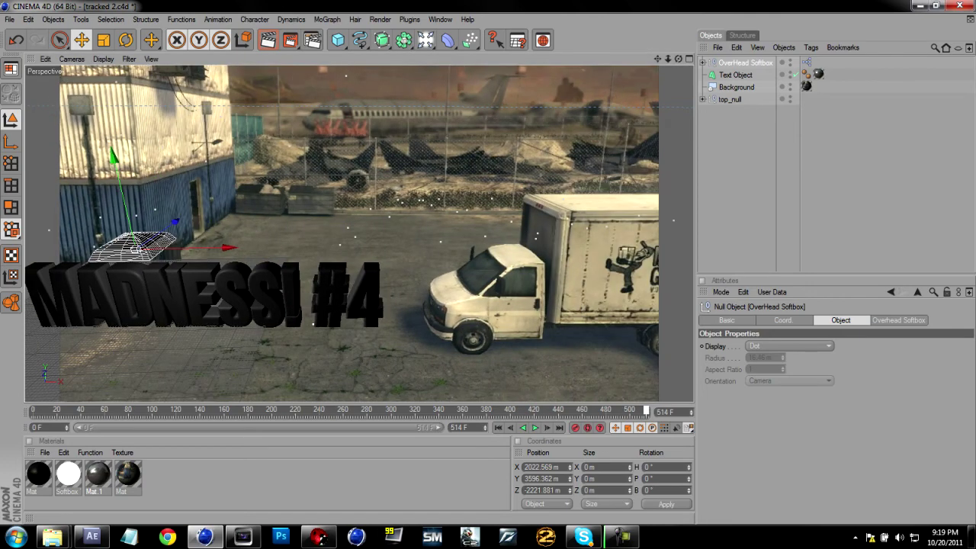
drag(175, 222, 165, 229)
drag(206, 257, 248, 256)
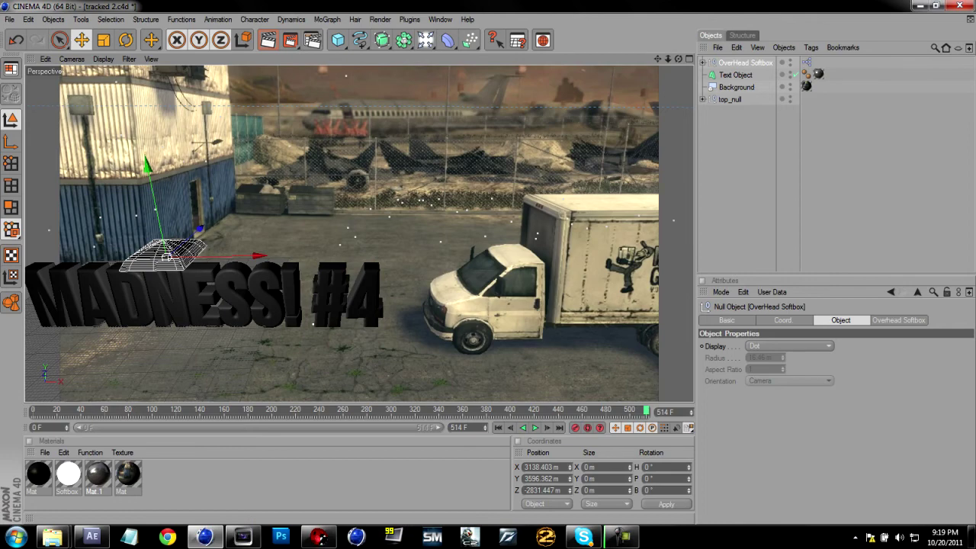
drag(646, 410, 457, 410)
drag(299, 229, 295, 132)
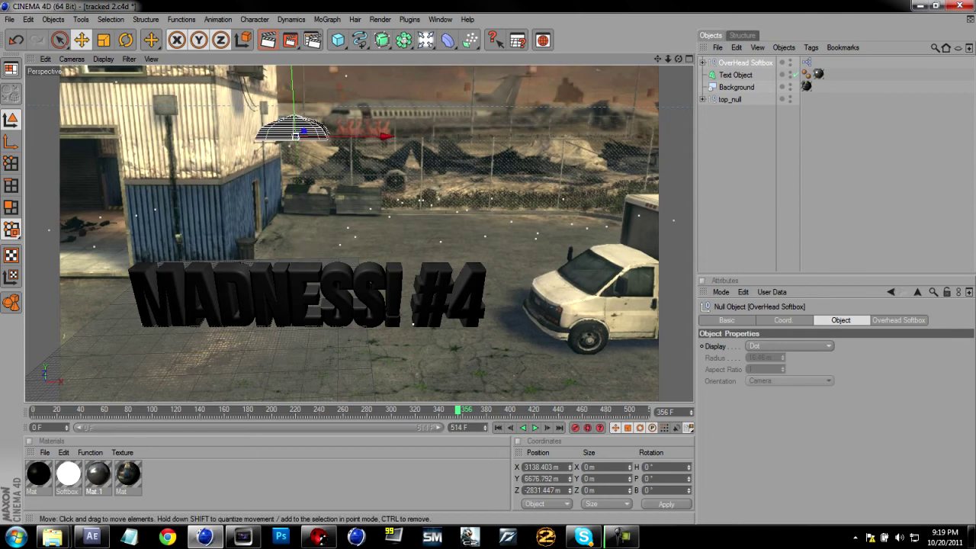
Set the Overhead Softbox's overall scale to 300%.
click(783, 320)
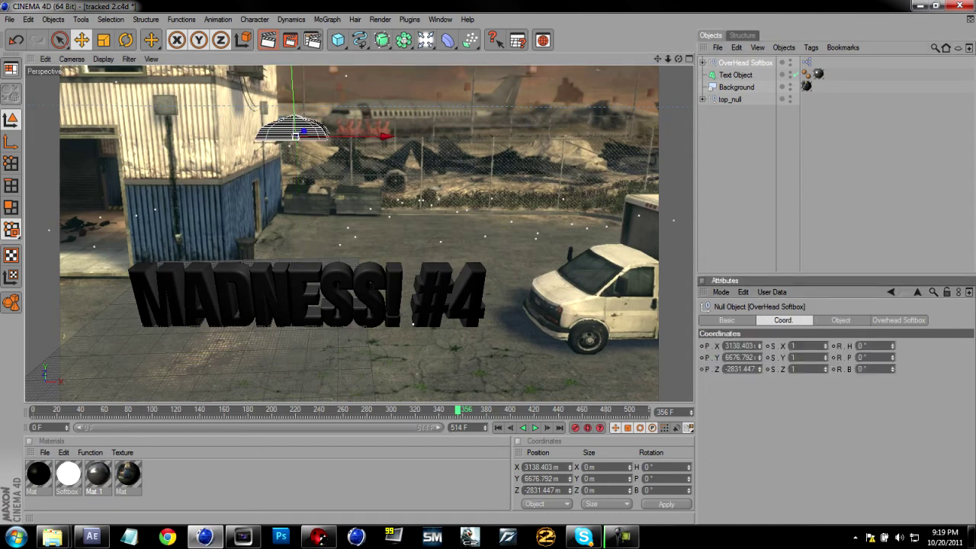
click(728, 320)
click(898, 321)
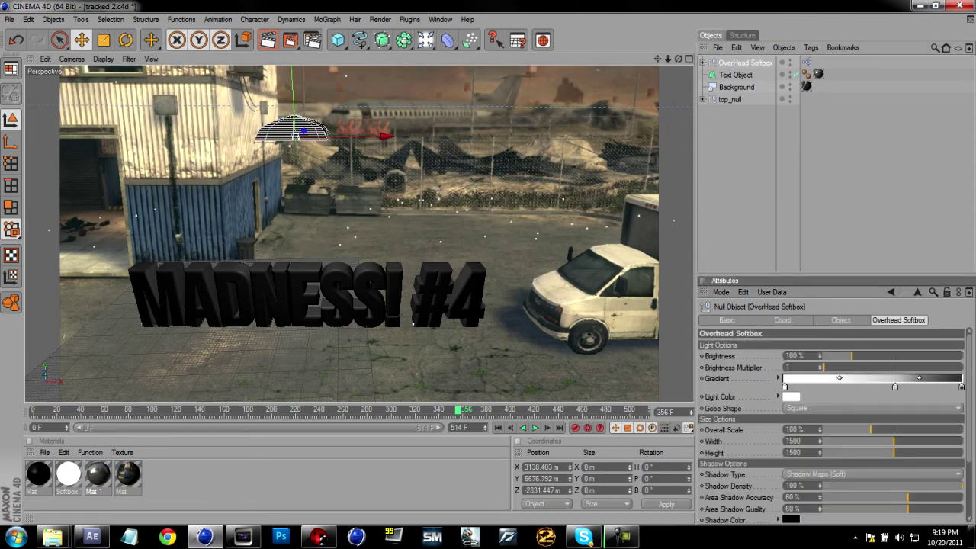
drag(873, 430, 962, 429)
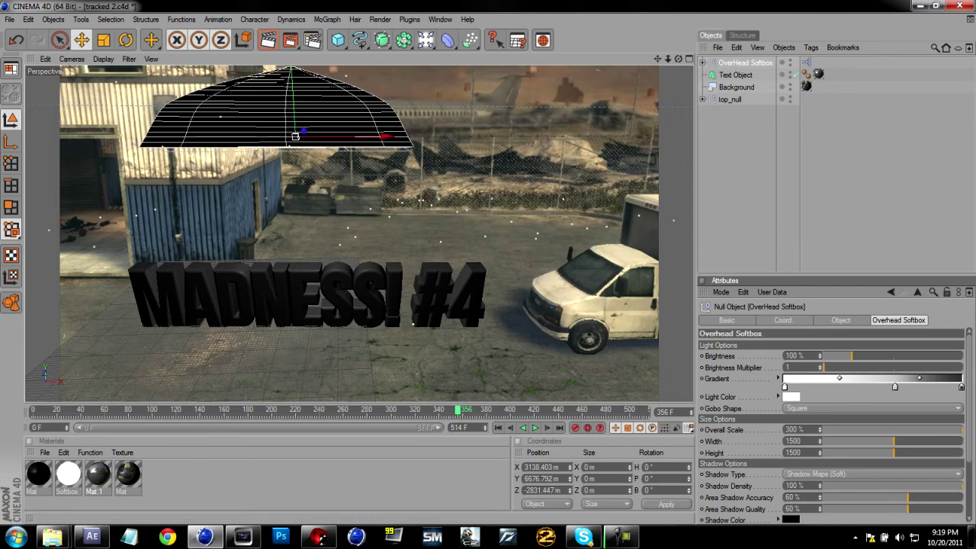
Center the enlarged softbox over the text at about X 3053 m, checking it at the end of the timeline and frame 275.
drag(459, 410, 647, 410)
drag(235, 137, 305, 138)
drag(646, 411, 361, 410)
drag(534, 137, 461, 136)
Add the Global Illumination render effect with GI Mode set to IR (Camera Animation), and render the view.
key(ctrl+b)
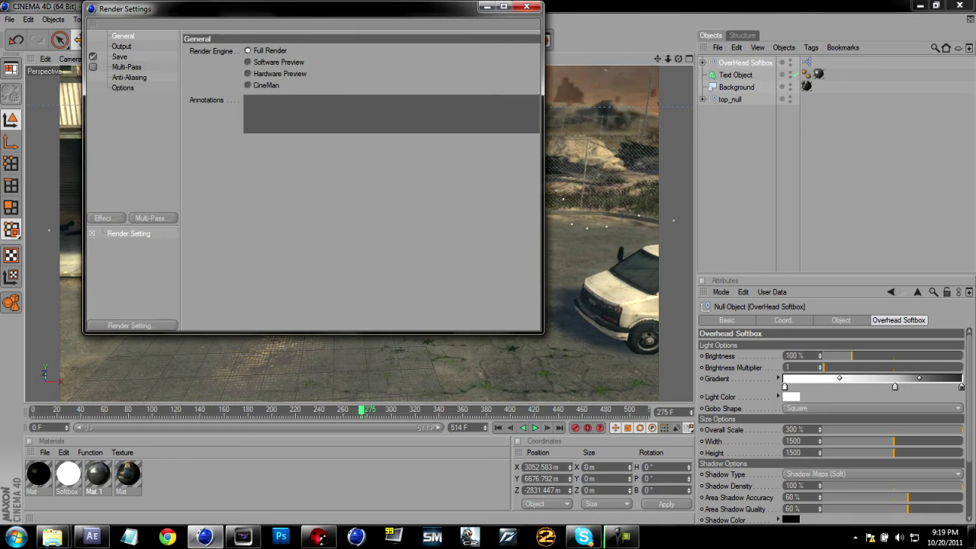
click(103, 218)
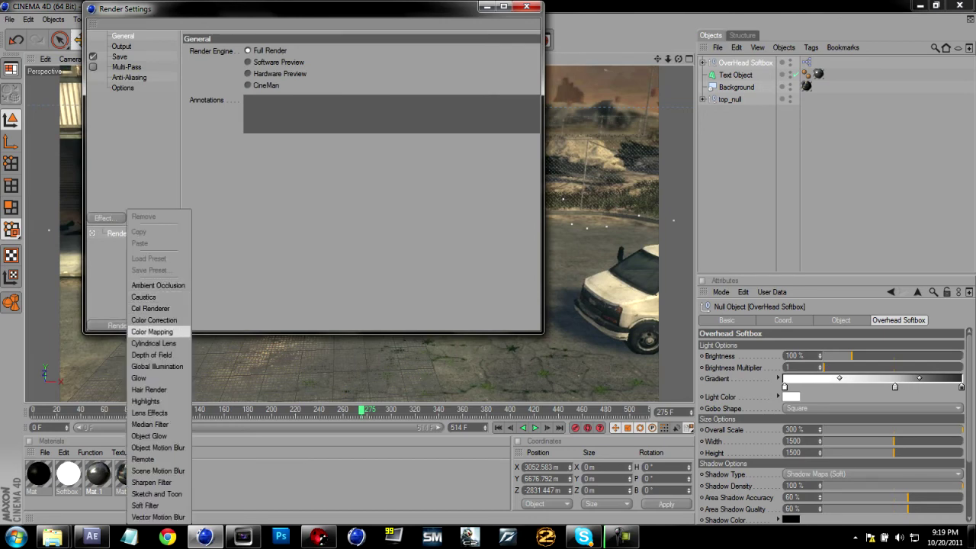
click(156, 367)
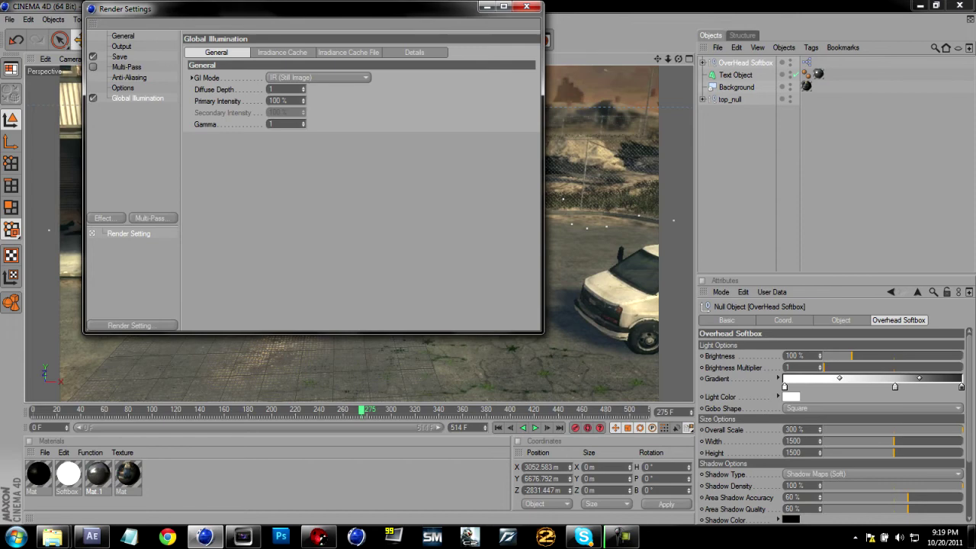
click(317, 77)
click(305, 100)
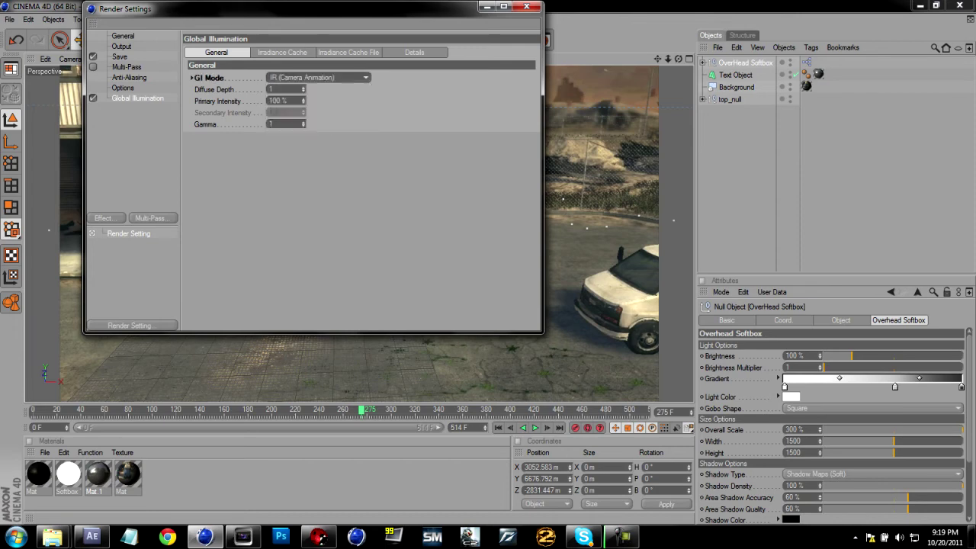
click(526, 7)
click(268, 39)
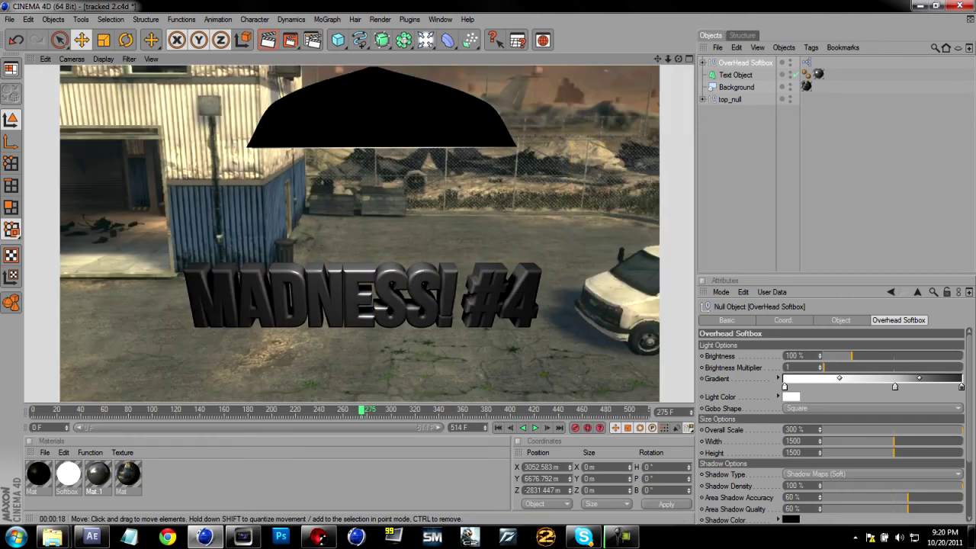
Raise the softbox to about Y 7793 m, shift it to about X 3577 m, and render the view to test the lighting.
key(a)
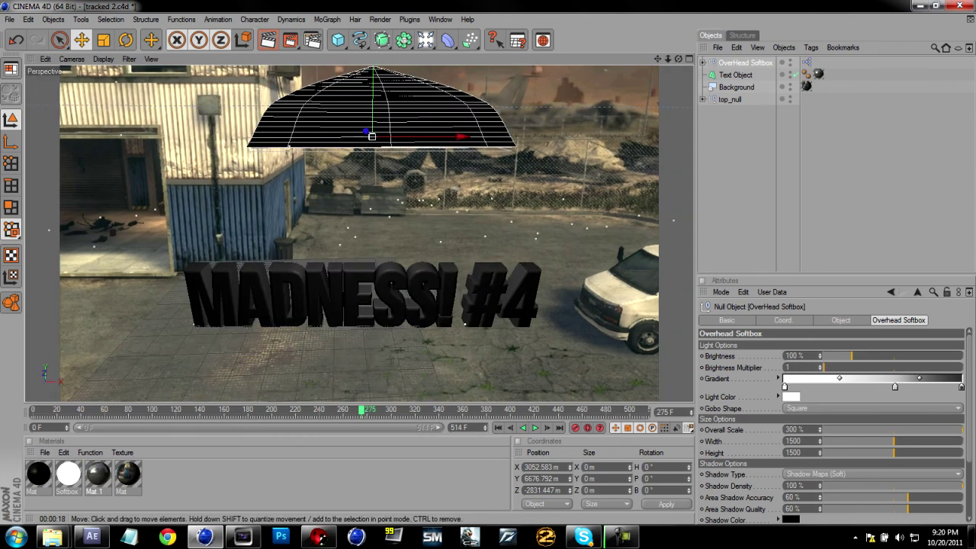
drag(372, 111, 372, 59)
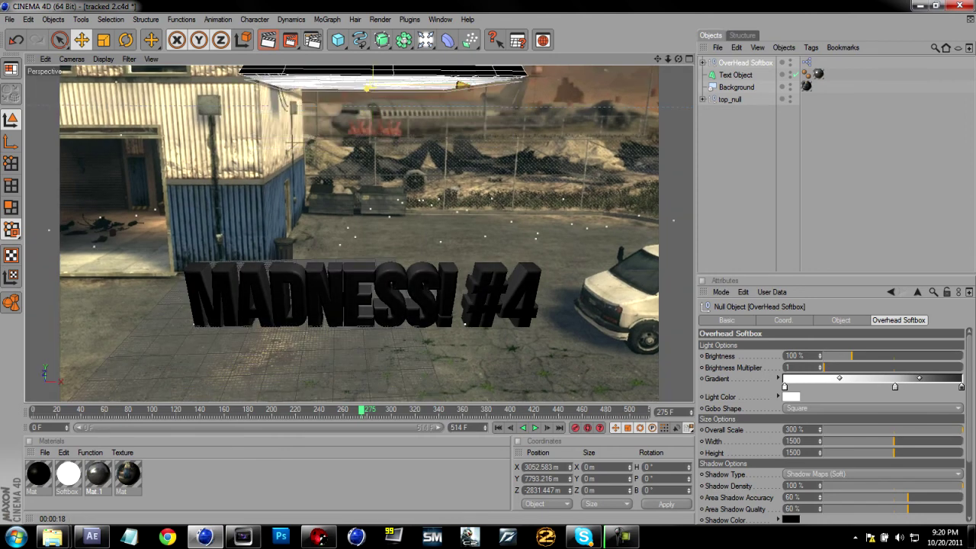
drag(361, 410, 634, 410)
drag(230, 84, 254, 85)
click(268, 39)
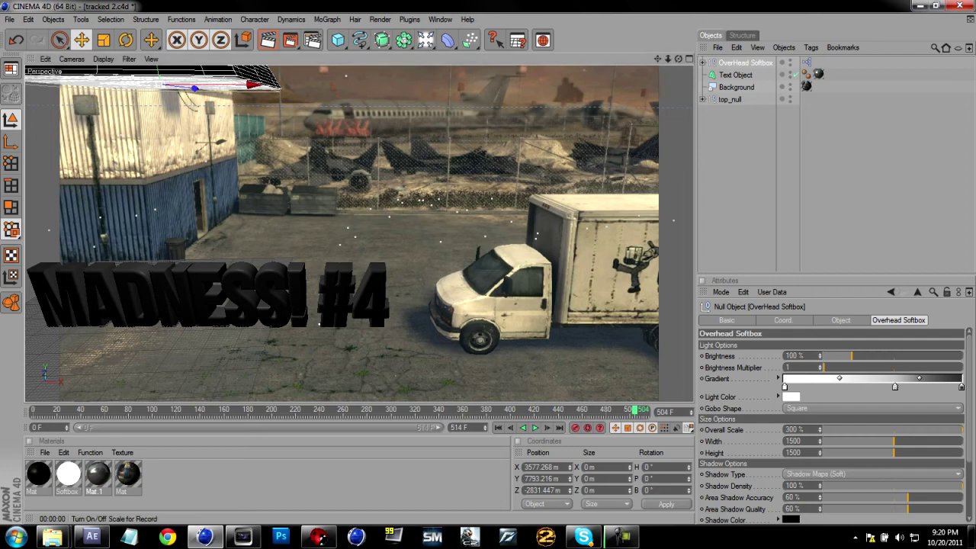
drag(635, 410, 389, 410)
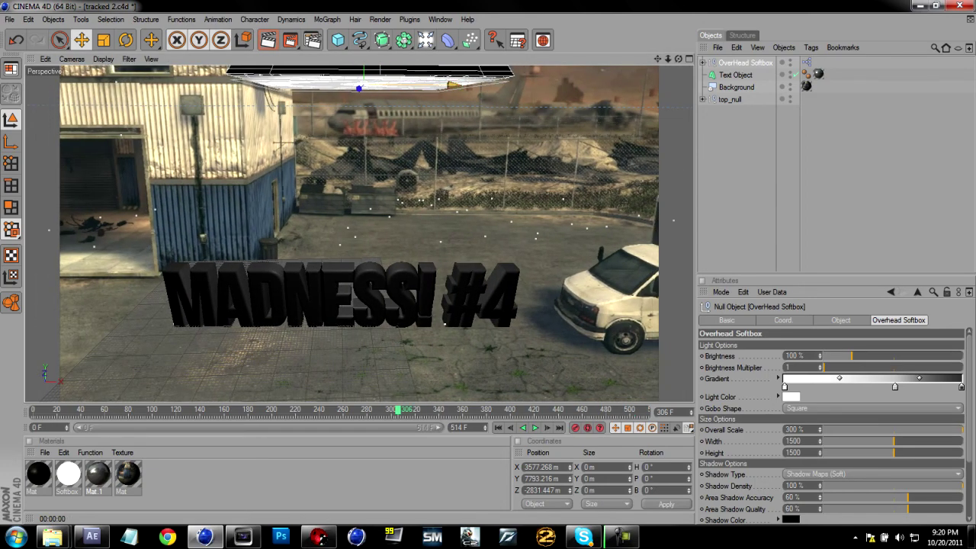
click(268, 40)
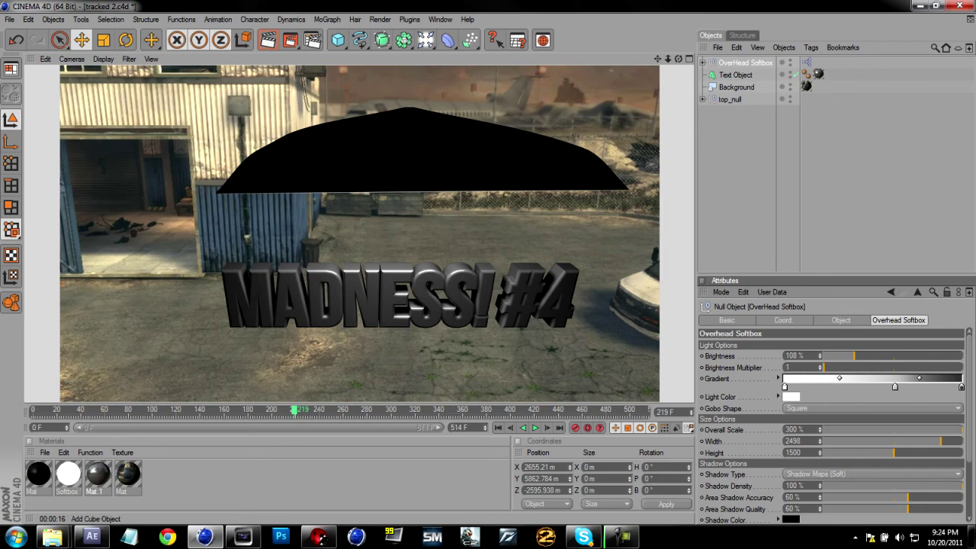
Set the render's anti-aliasing to Best in the Render Settings.
click(312, 40)
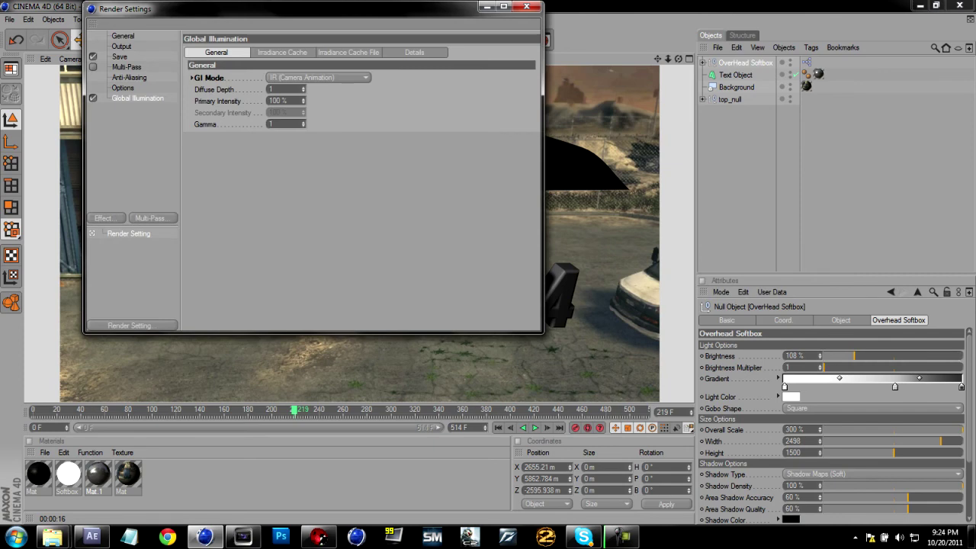
click(129, 78)
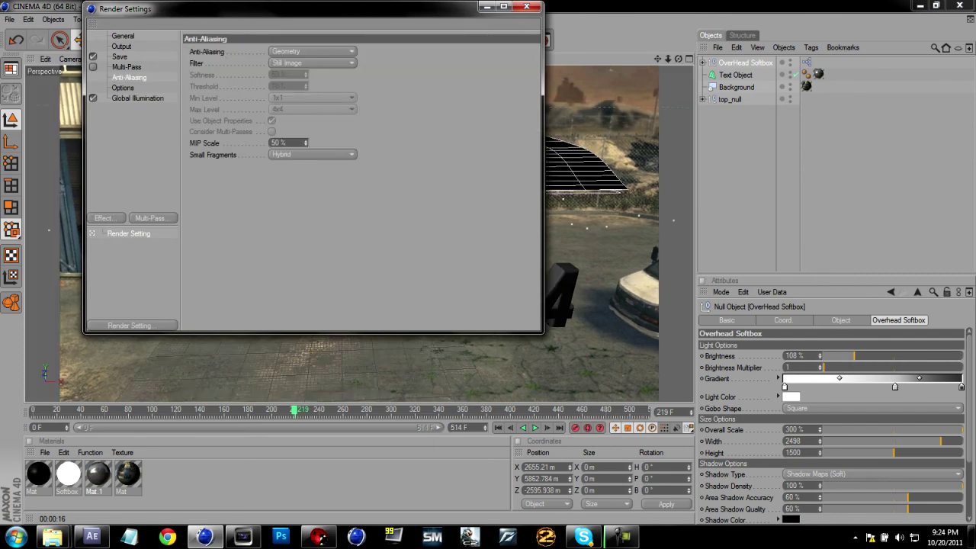
click(312, 52)
click(298, 87)
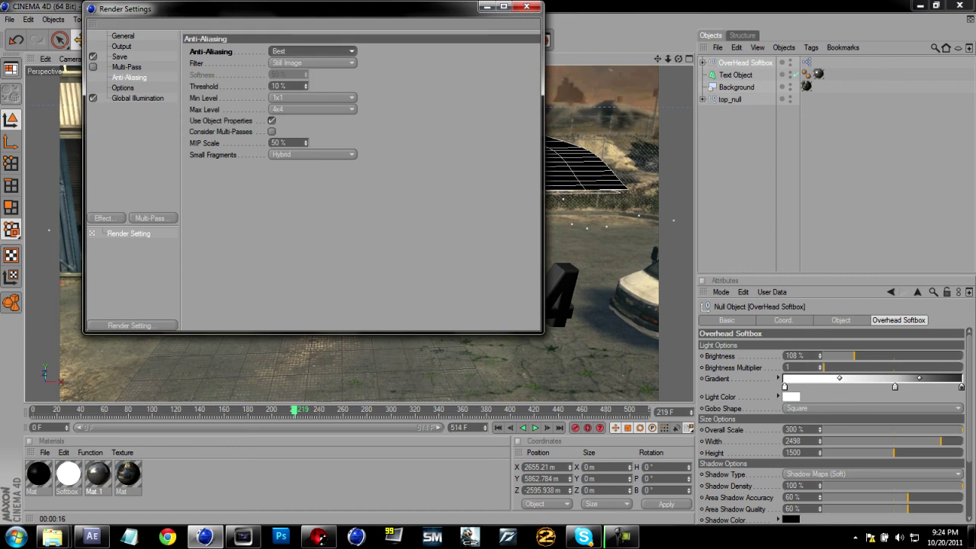
Set the render output's frame range to All Frames.
click(126, 67)
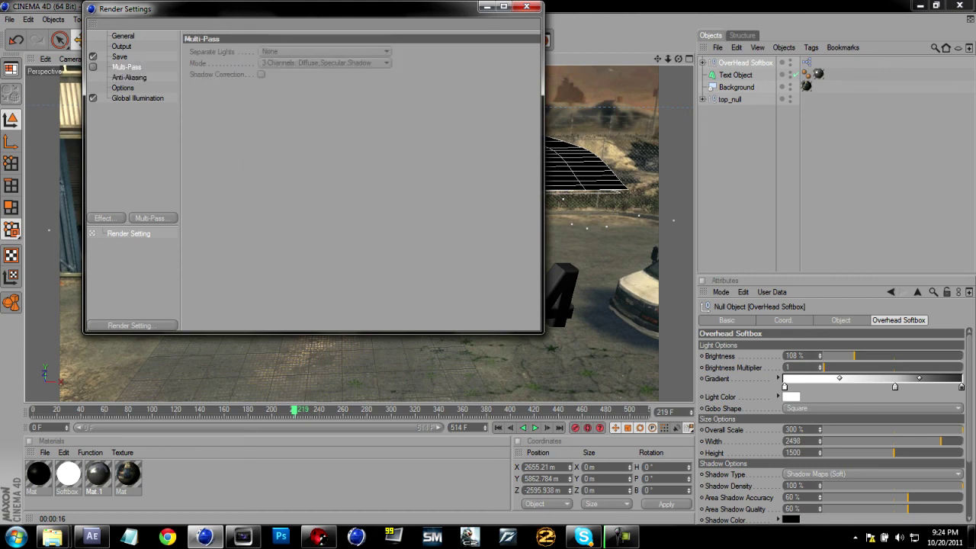
click(120, 57)
click(121, 46)
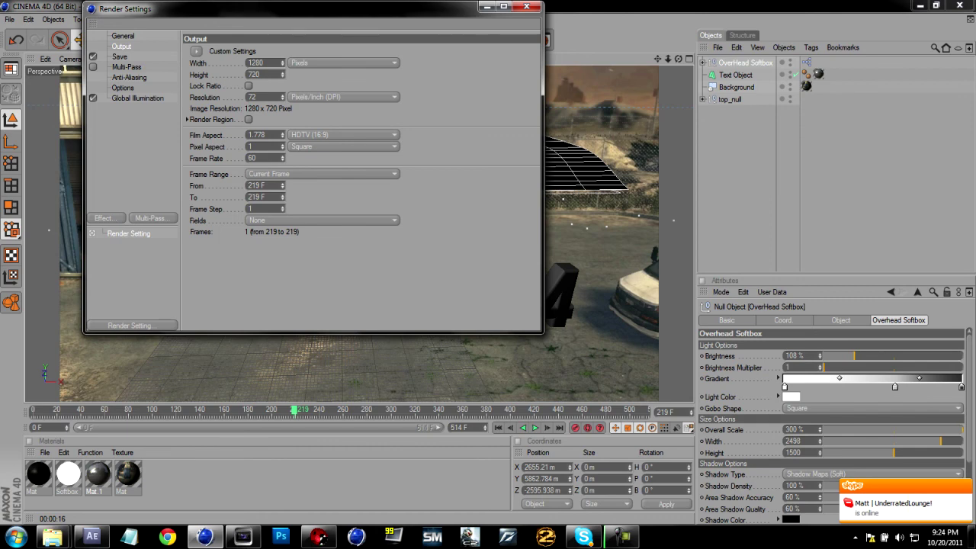
click(322, 174)
click(263, 211)
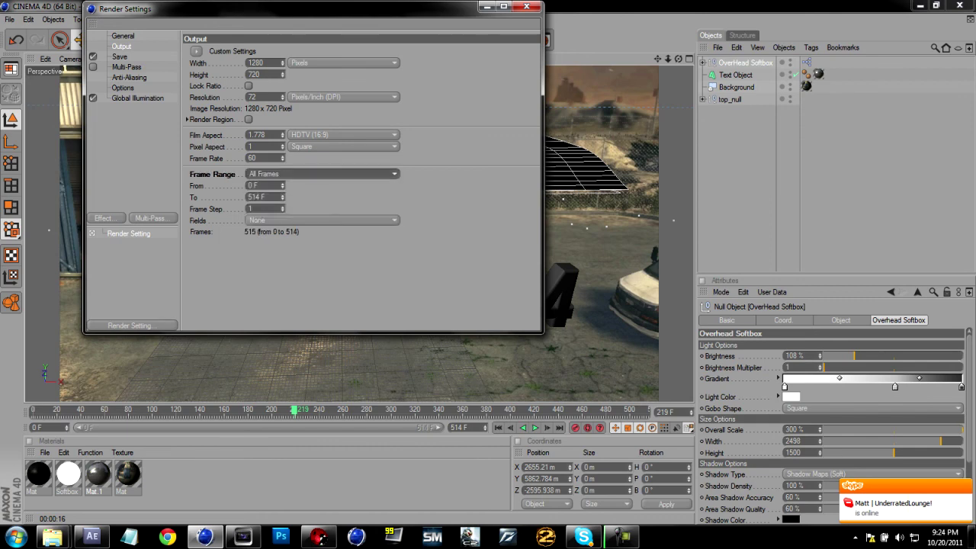
Set the render's save file to "3d beta text 2" in the oskk mulc documents folder.
click(119, 56)
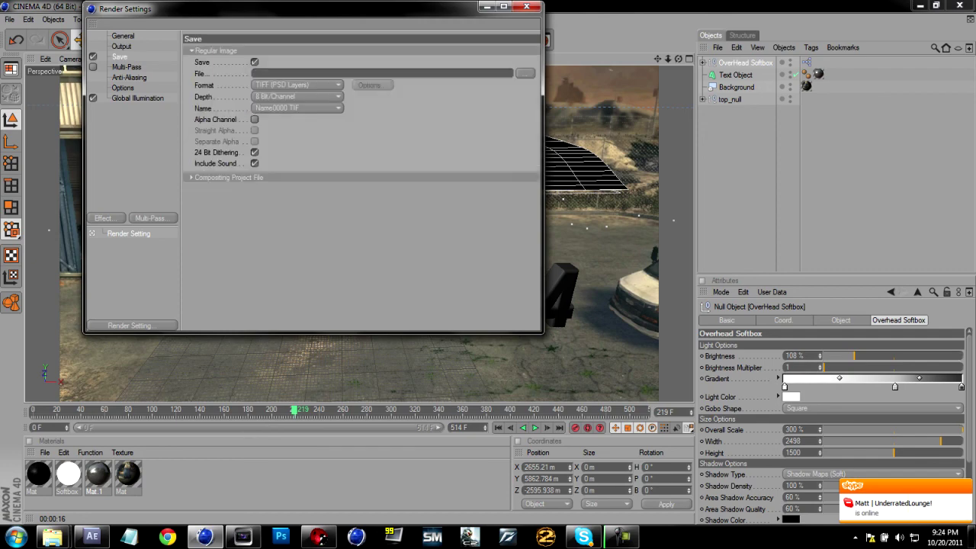
click(525, 73)
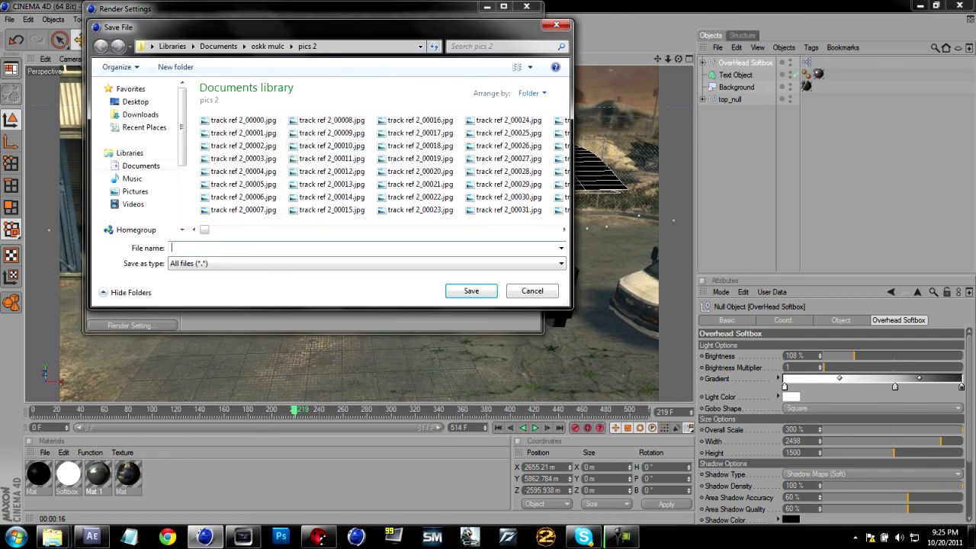
click(268, 46)
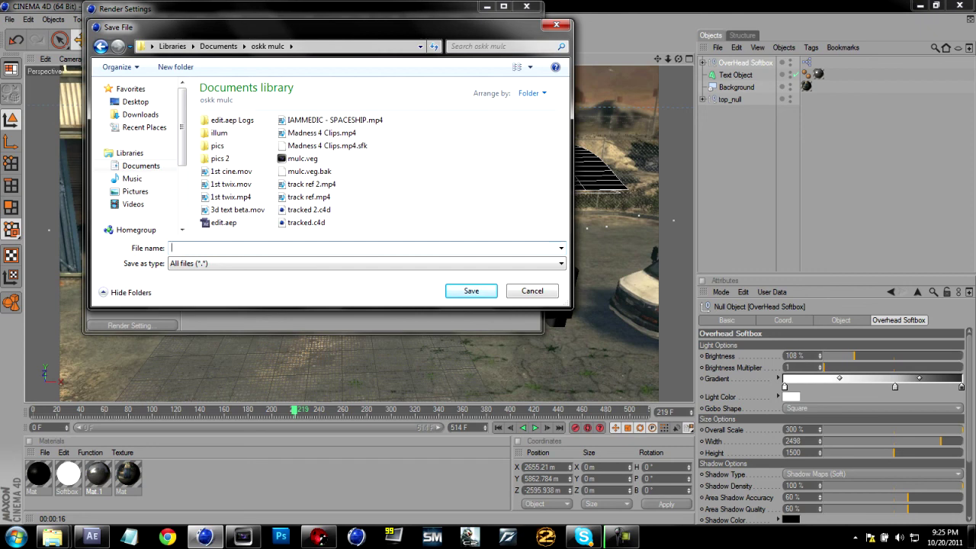
text(3dbeta)
key(BackSpace)
key(BackSpace)
key(BackSpace)
key(BackSpace)
text(beta)
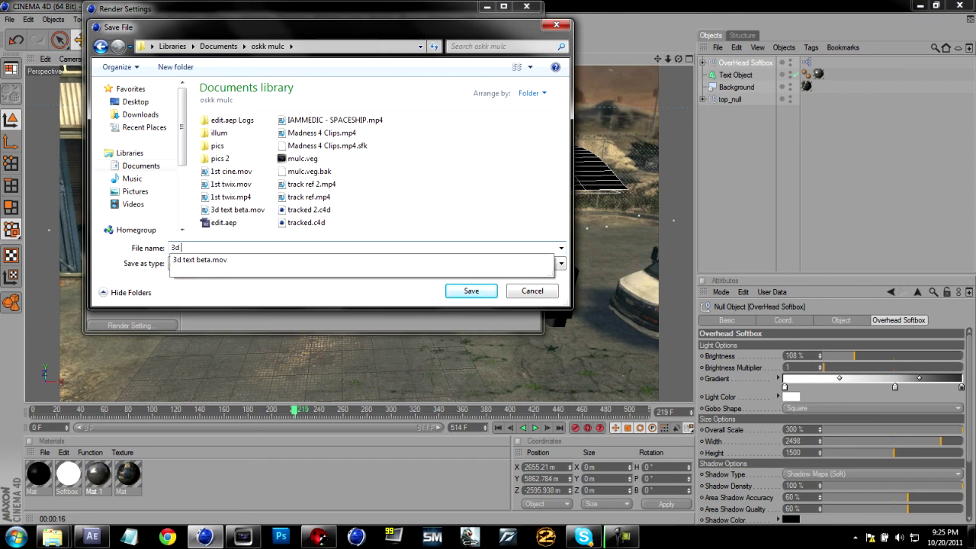
text( text 2)
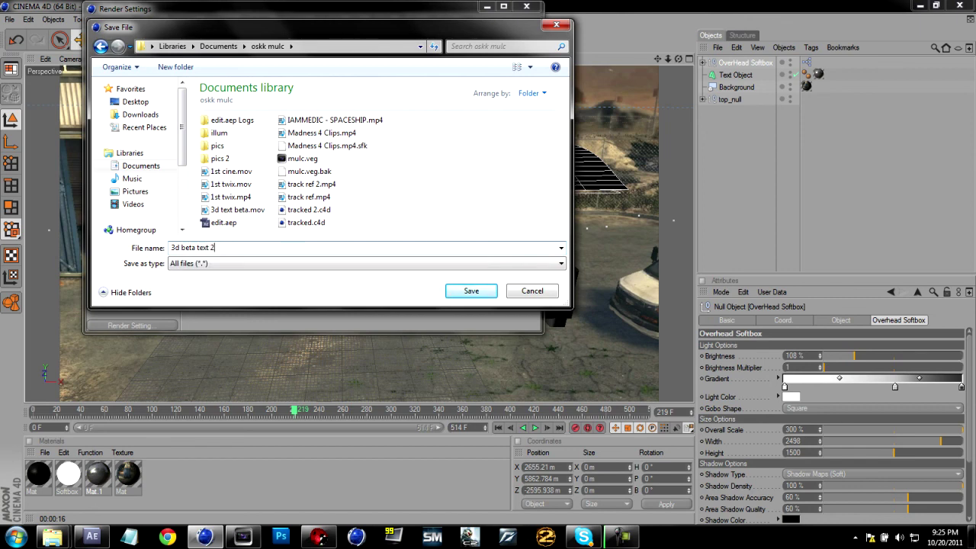
click(471, 290)
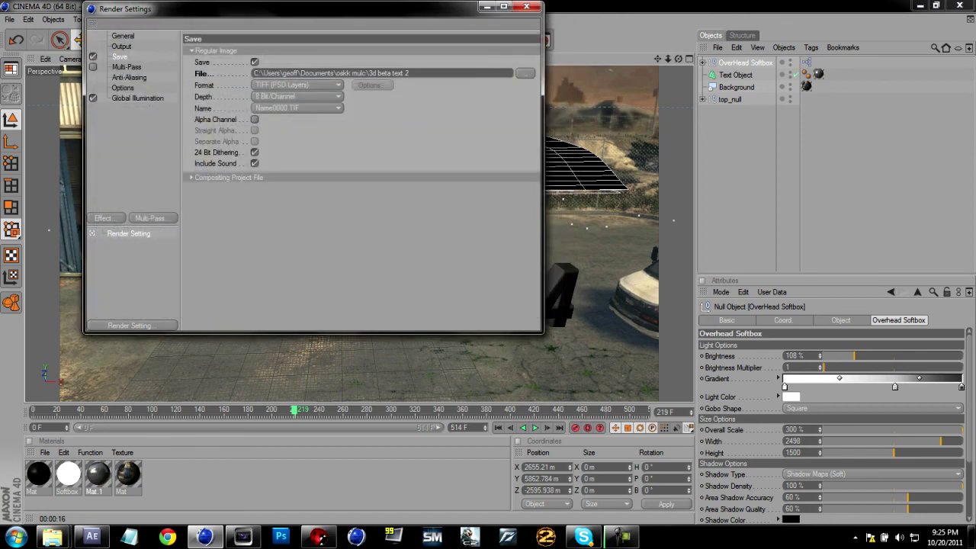
Set the render's save format to QuickTime Movie with Alpha Channel and Straight Alpha enabled, and close the render settings.
click(298, 84)
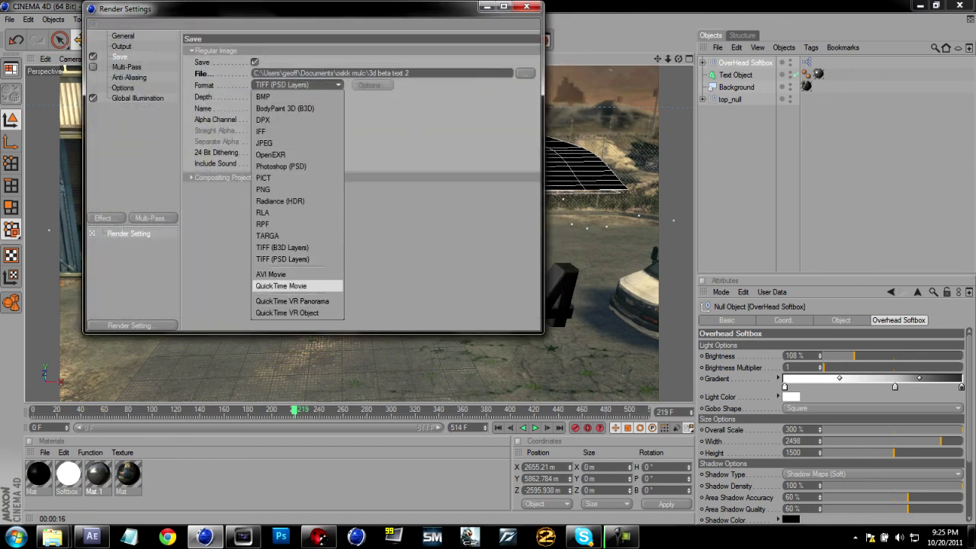
click(282, 286)
click(255, 119)
click(255, 130)
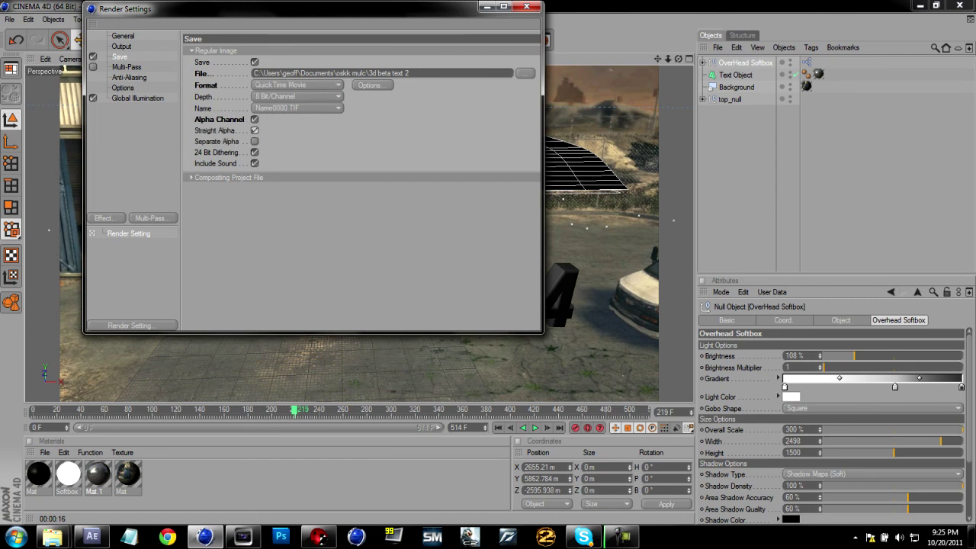
click(526, 6)
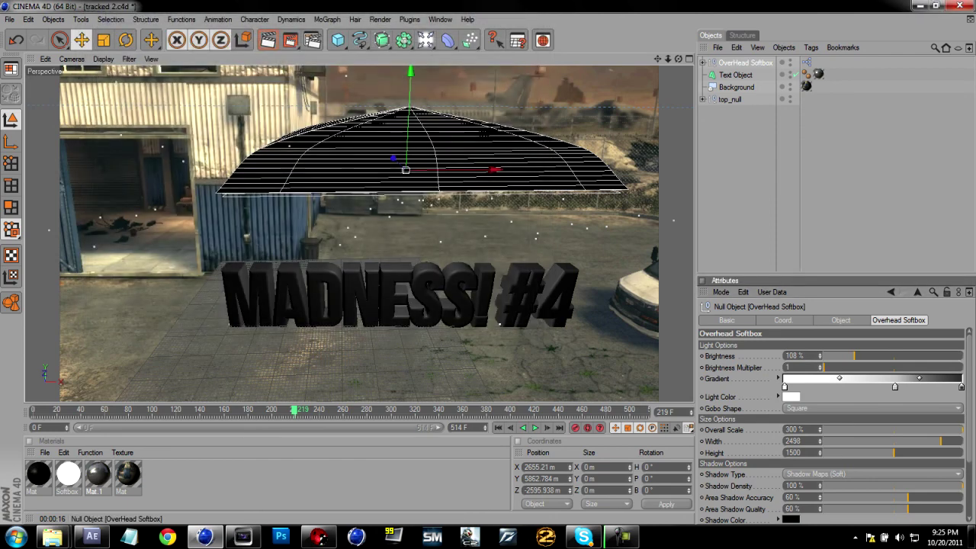
Delete the Background object from the scene and start rendering the animation to the Picture Viewer.
click(736, 87)
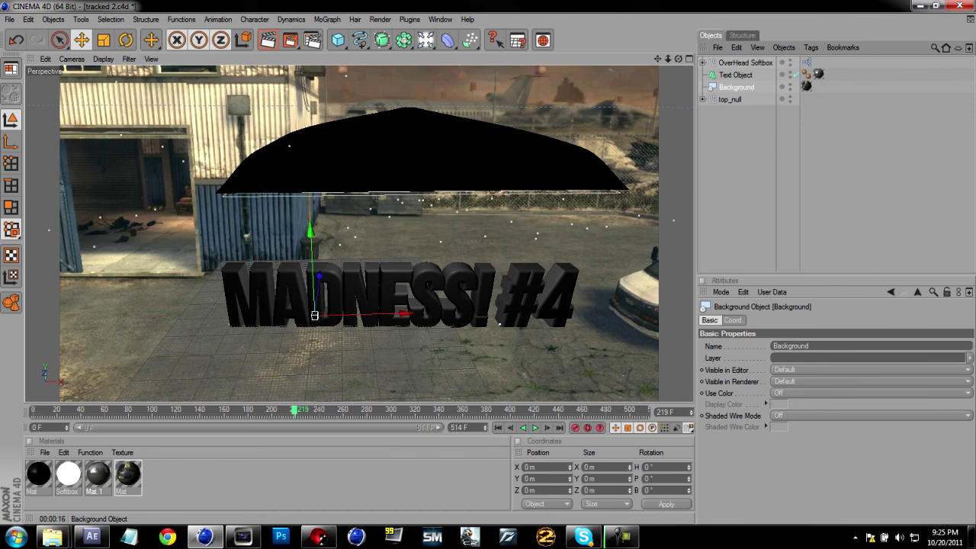
key(Delete)
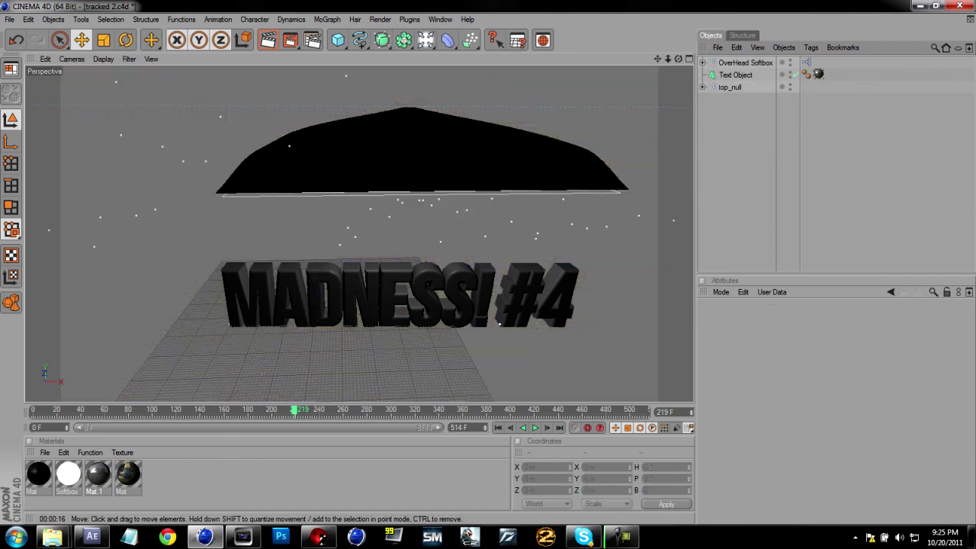
drag(294, 410, 358, 410)
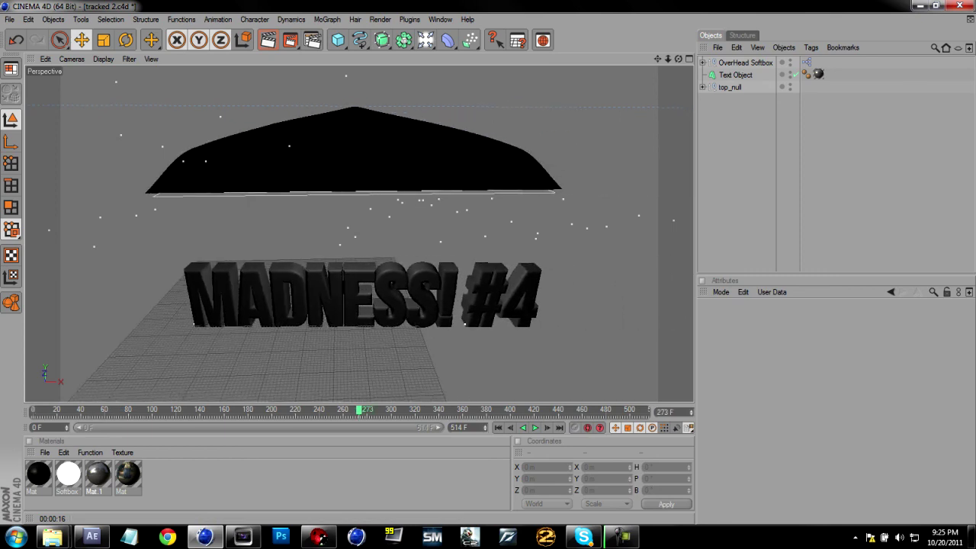
click(290, 39)
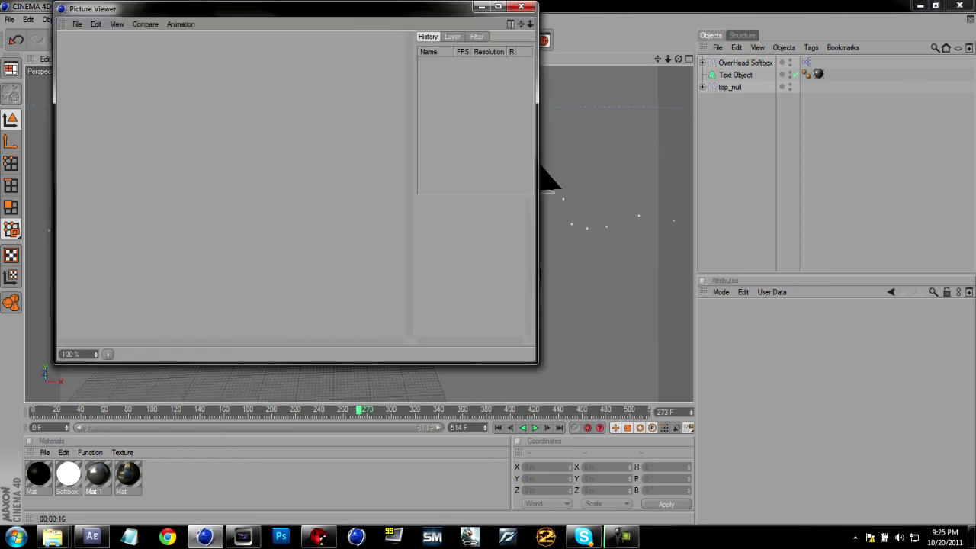